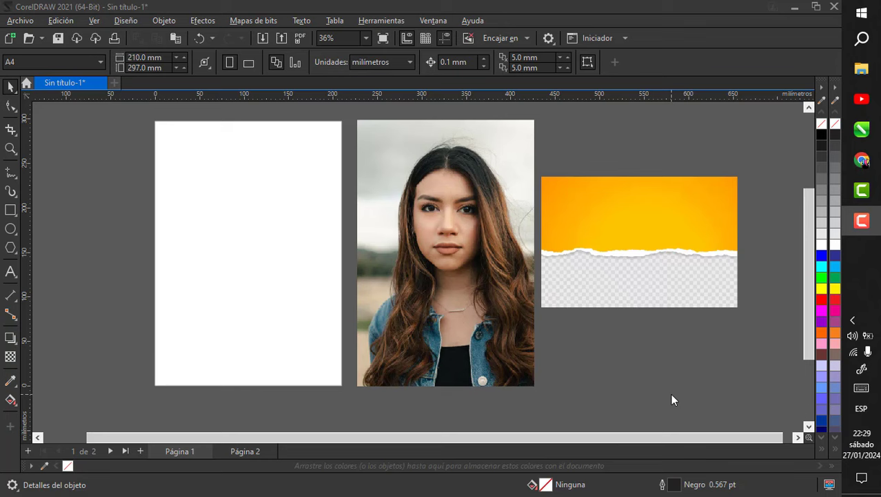
Examine the white torn-paper edge in the orange reference image beside the portrait and the blank page
{"action": "scroll", "coordinate": [656, 261], "scroll_direction": "up", "scroll_amount": 5}
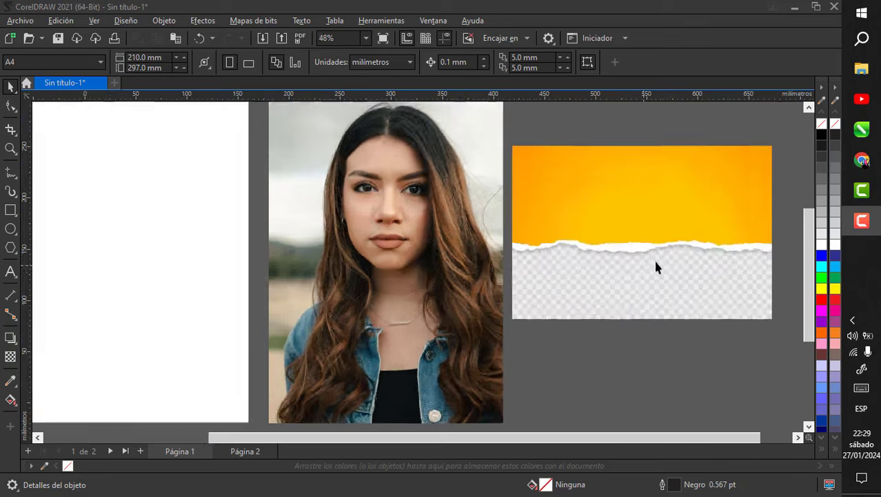
{"action": "scroll", "coordinate": [197, 269], "scroll_direction": "down", "scroll_amount": 6}
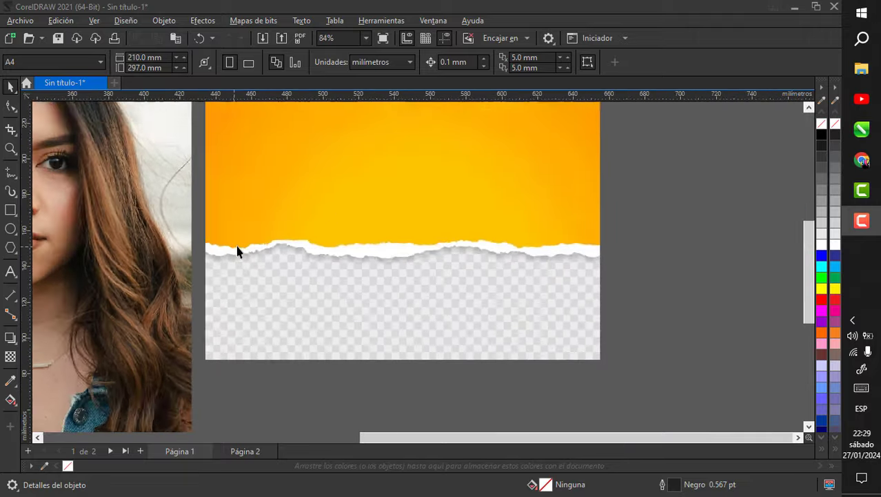
{"action": "scroll", "coordinate": [487, 262], "scroll_direction": "up", "scroll_amount": 5}
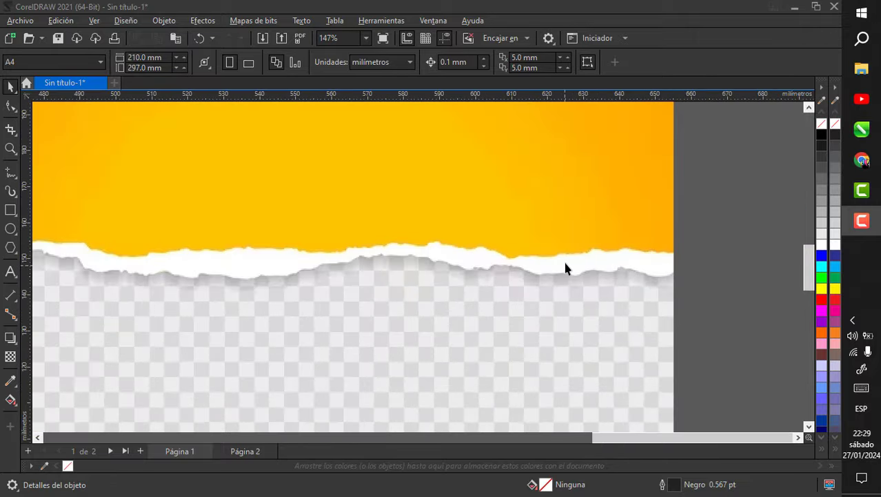
{"action": "scroll", "coordinate": [639, 257], "scroll_direction": "down", "scroll_amount": 3}
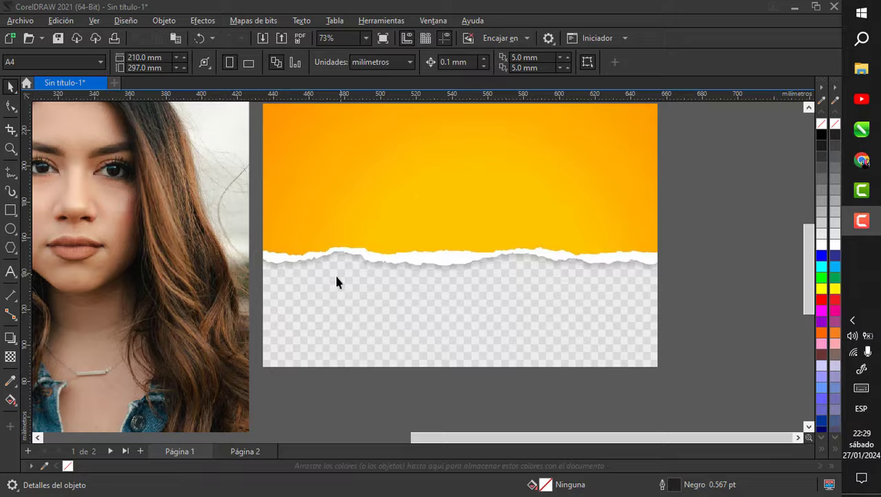
{"action": "scroll", "coordinate": [269, 253], "scroll_direction": "up", "scroll_amount": 2}
{"action": "scroll", "coordinate": [269, 254], "scroll_direction": "up", "scroll_amount": 3}
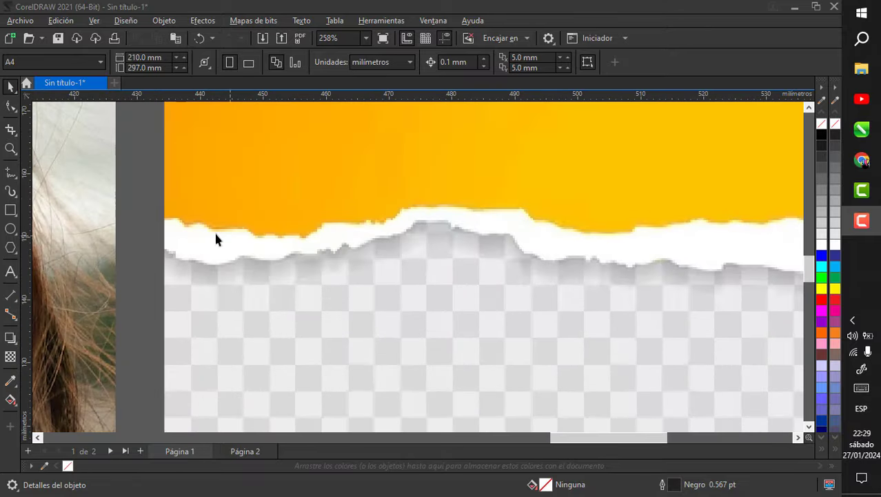
{"action": "scroll", "coordinate": [193, 228], "scroll_direction": "up", "scroll_amount": 1}
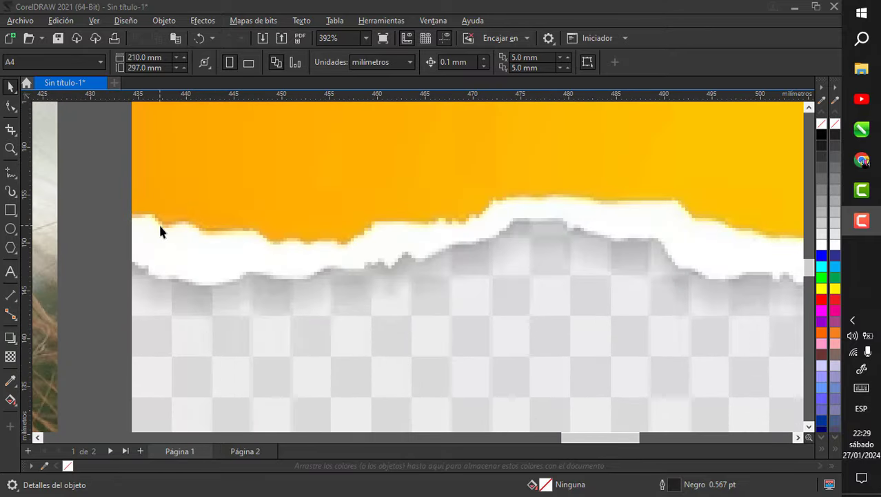
{"action": "scroll", "coordinate": [534, 211], "scroll_direction": "down", "scroll_amount": 5}
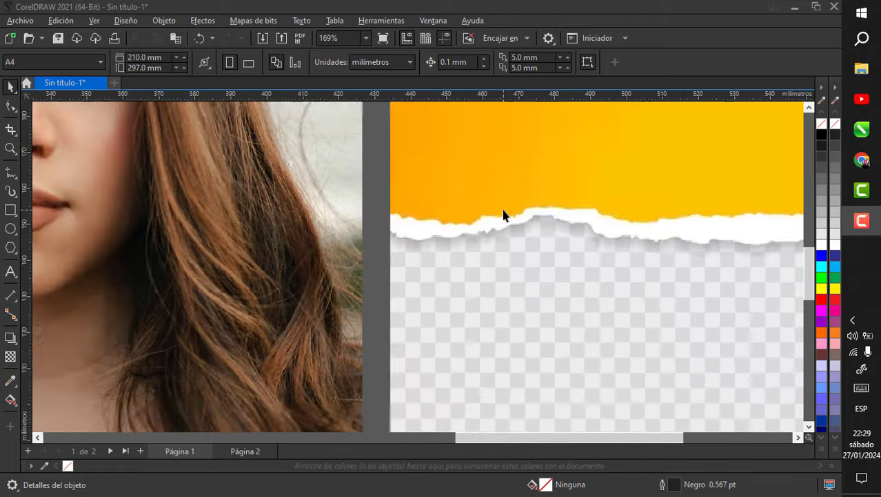
{"action": "scroll", "coordinate": [505, 216], "scroll_direction": "down", "scroll_amount": 1}
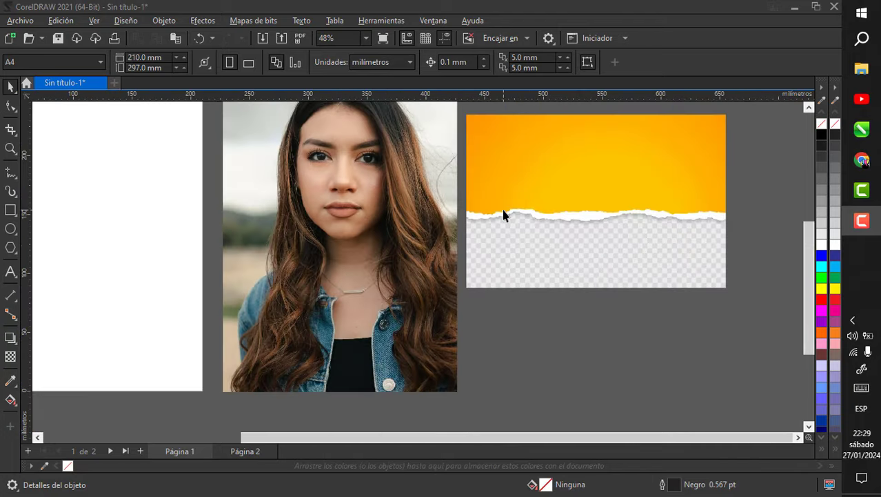
{"action": "scroll", "coordinate": [505, 215], "scroll_direction": "down", "scroll_amount": 2}
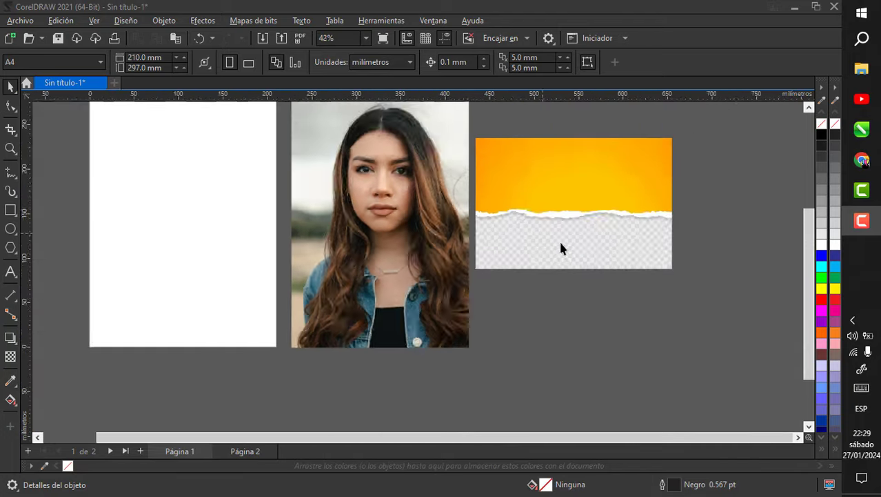
{"action": "scroll", "coordinate": [177, 143], "scroll_direction": "up", "scroll_amount": 2}
{"action": "scroll", "coordinate": [421, 324], "scroll_direction": "down", "scroll_amount": 2}
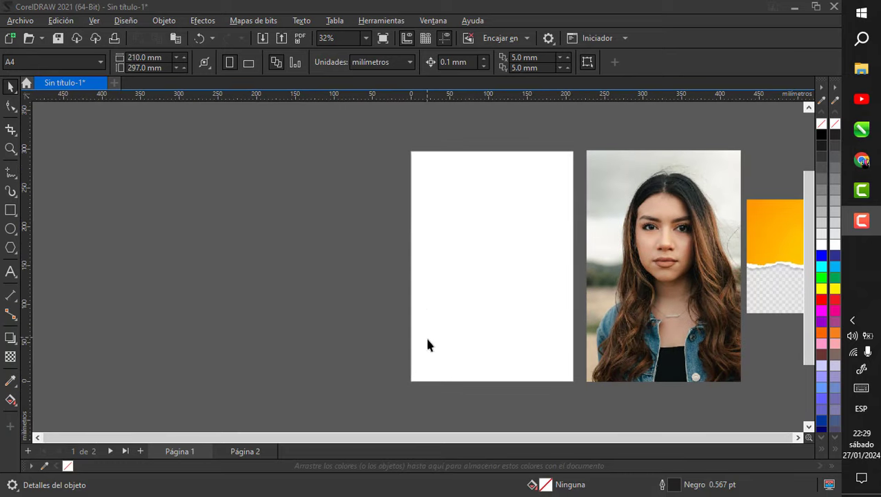
{"action": "scroll", "coordinate": [438, 314], "scroll_direction": "up", "scroll_amount": 1}
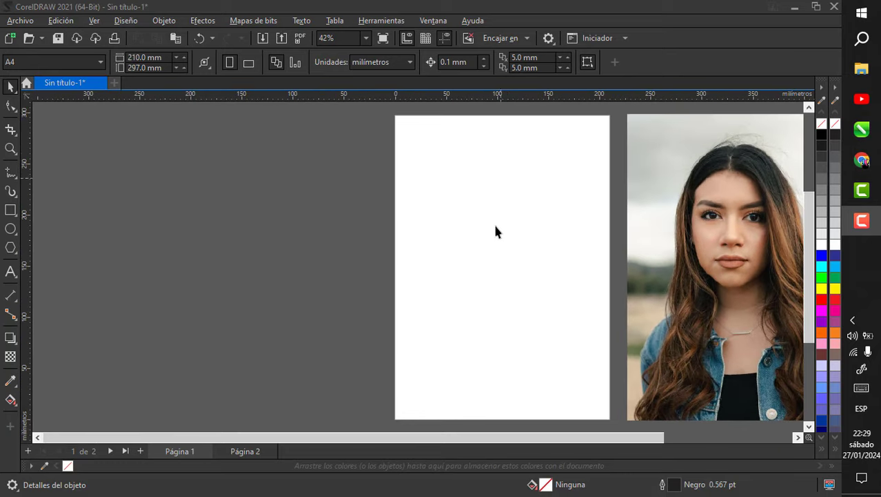
Set the page size to A4 and the document units to centimetres
{"action": "left_click", "coordinate": [80, 61]}
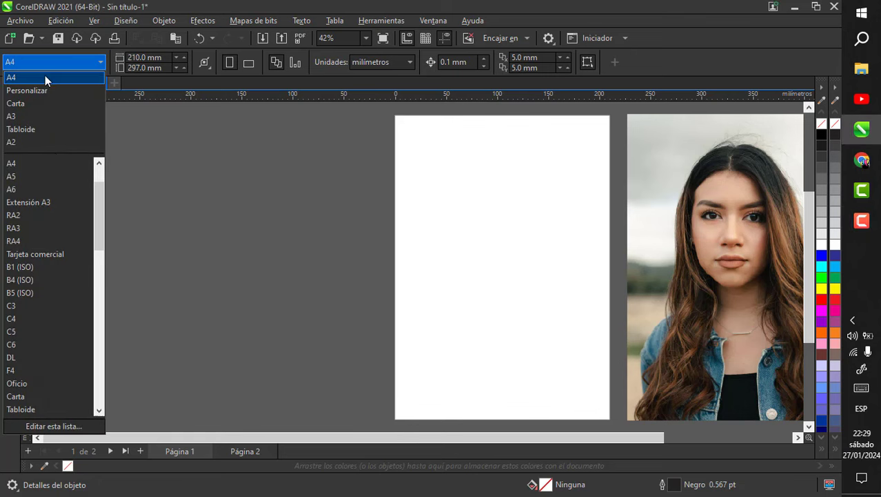
{"action": "left_click", "coordinate": [45, 78]}
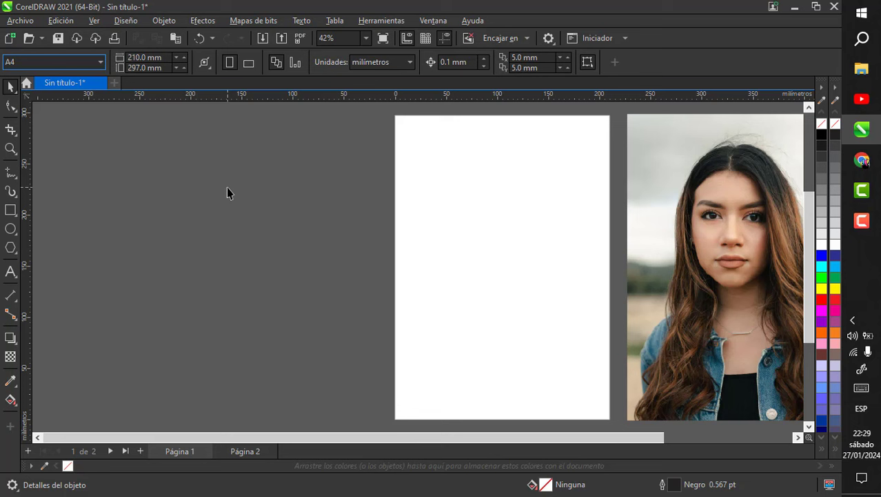
{"action": "left_click", "coordinate": [227, 188]}
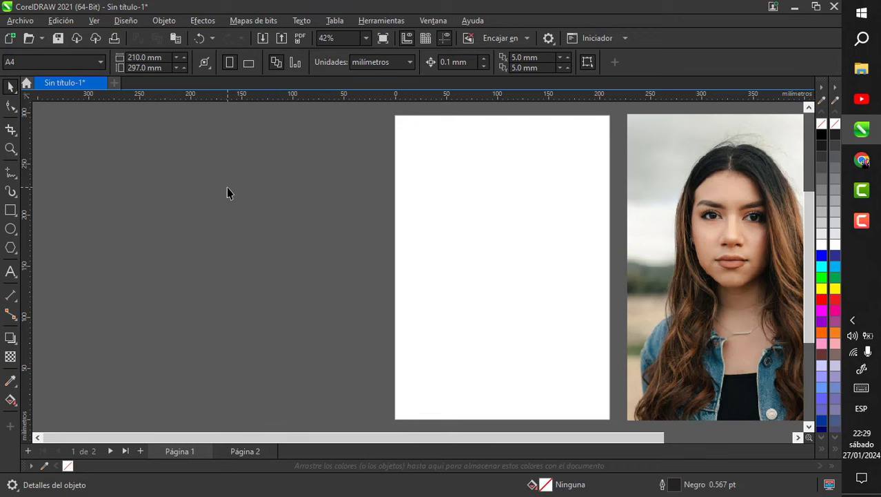
{"action": "scroll", "coordinate": [272, 206], "scroll_direction": "down", "scroll_amount": 1}
{"action": "scroll", "coordinate": [357, 241], "scroll_direction": "up", "scroll_amount": 1}
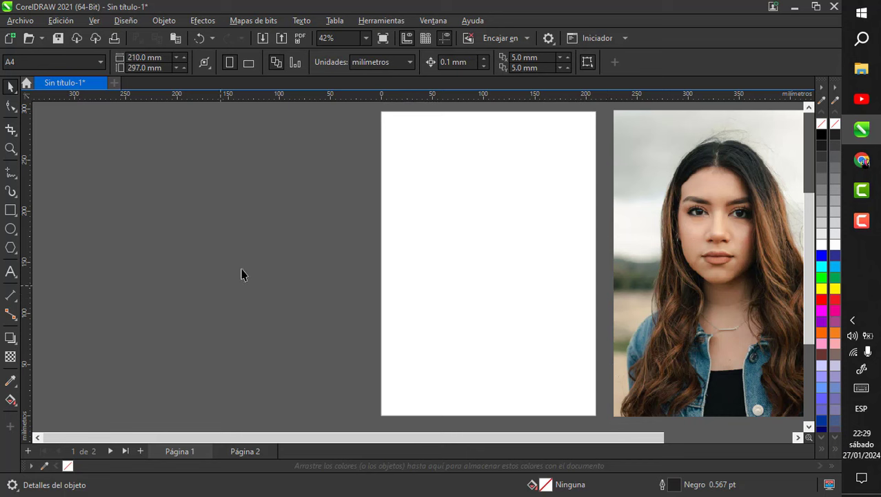
{"action": "left_click", "coordinate": [399, 61]}
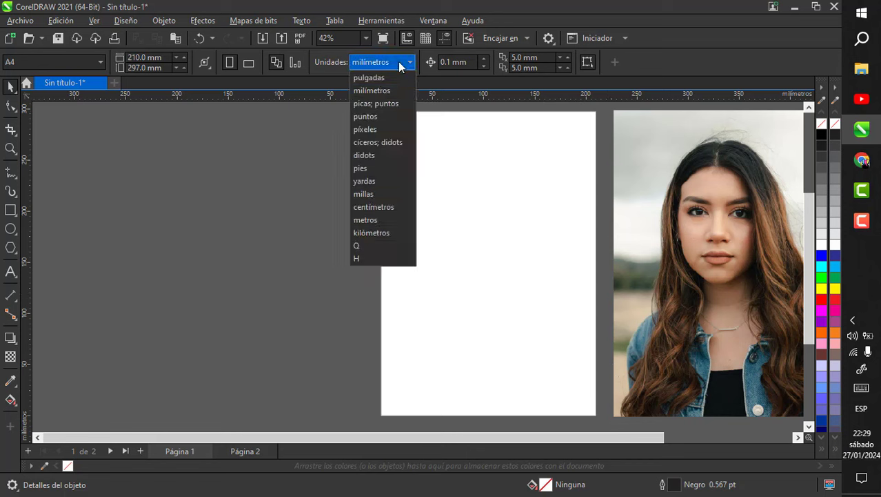
{"action": "left_click", "coordinate": [371, 208]}
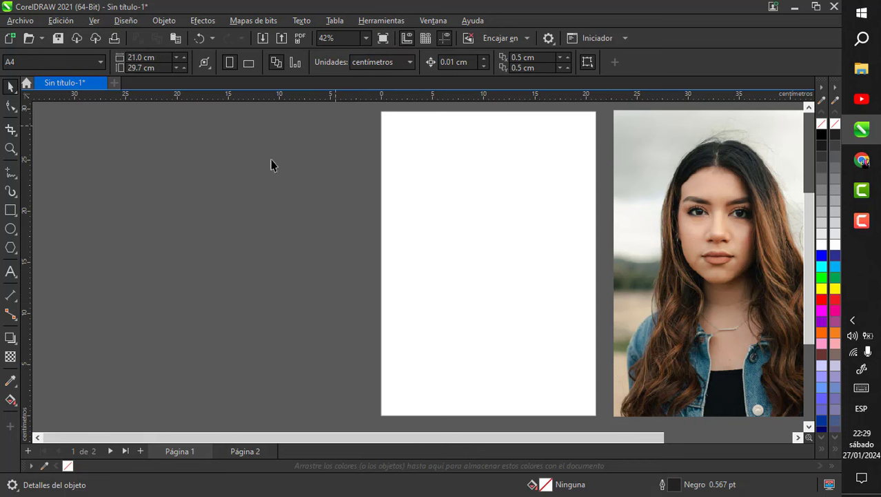
Enable snapping to guidelines in addition to objects and page
{"action": "left_click", "coordinate": [504, 39]}
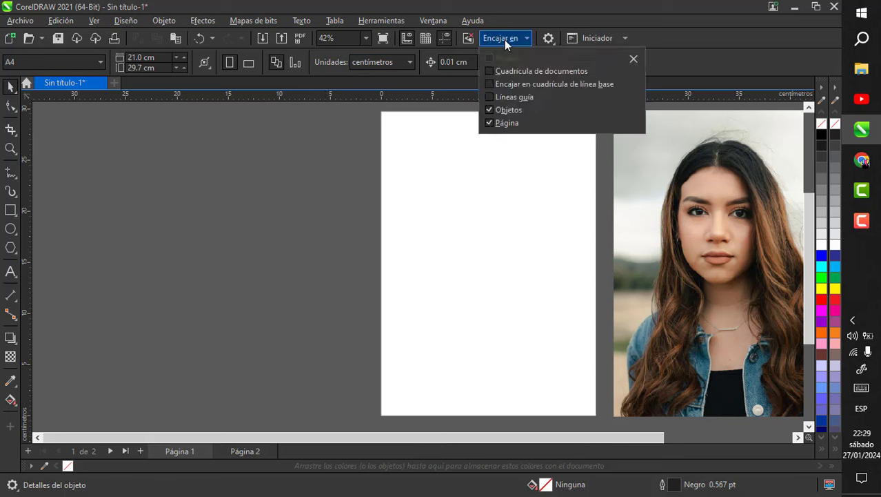
{"action": "left_click", "coordinate": [489, 98]}
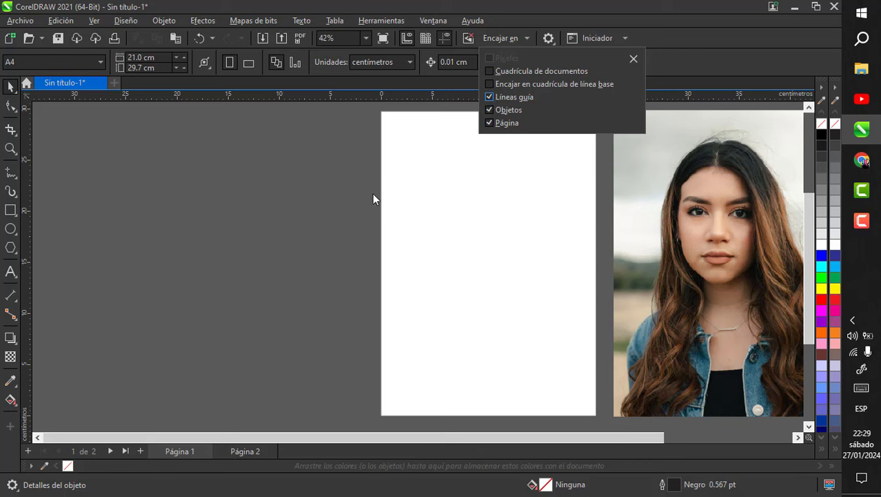
{"action": "left_click", "coordinate": [333, 211]}
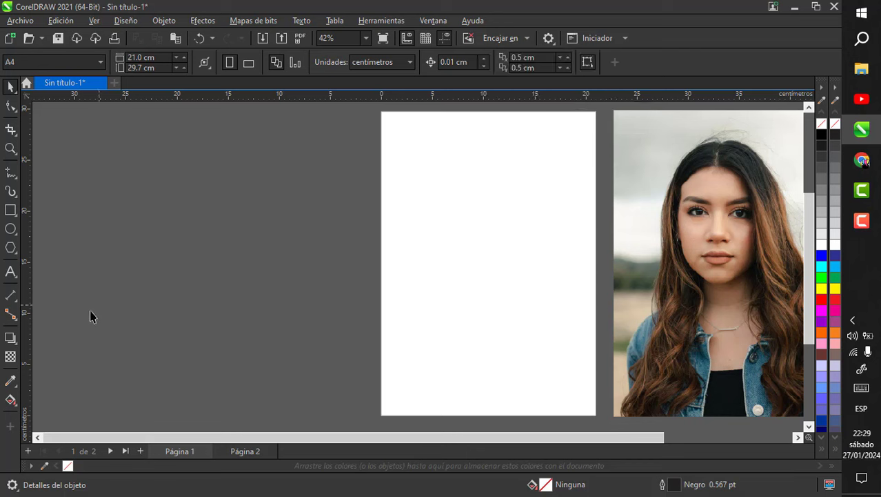
Draw a 21 × 29.7 cm rectangle that covers the whole A4 page
{"action": "left_click", "coordinate": [10, 210]}
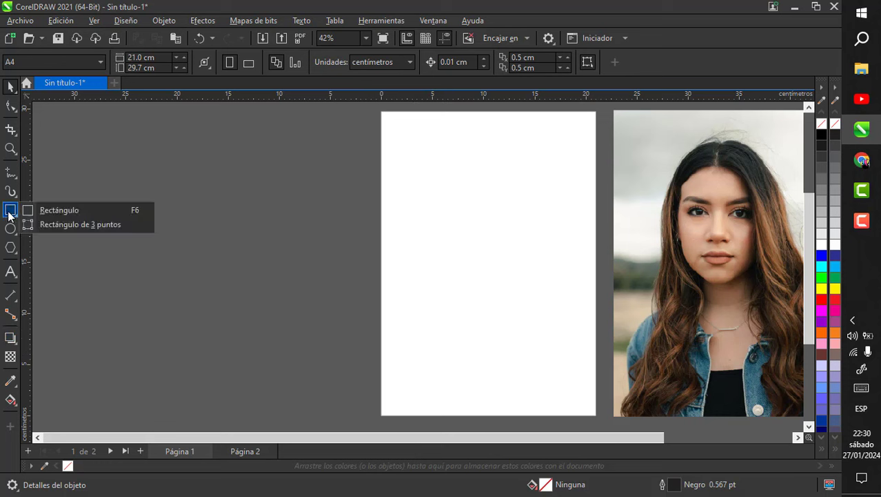
{"action": "left_click", "coordinate": [63, 212]}
{"action": "left_click_drag", "start_coordinate": [382, 112], "coordinate": [597, 415]}
{"action": "scroll", "coordinate": [392, 282], "scroll_direction": "down", "scroll_amount": 2}
{"action": "scroll", "coordinate": [490, 280], "scroll_direction": "up", "scroll_amount": 2}
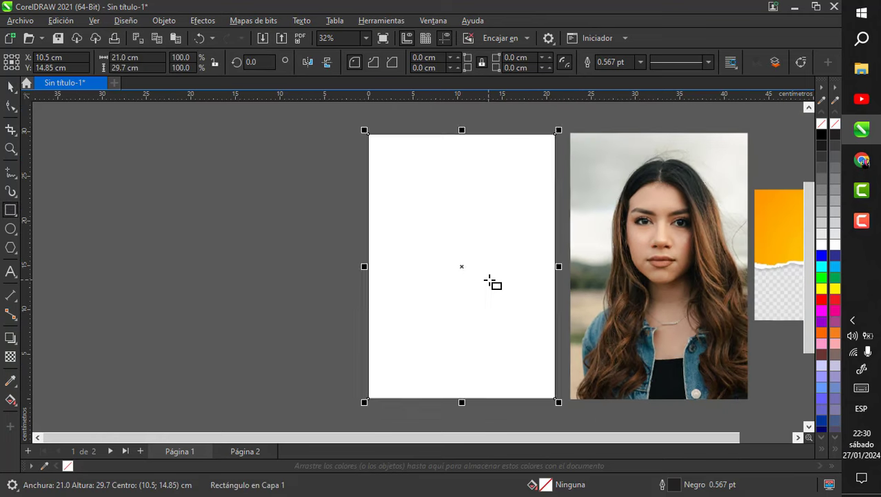
{"action": "left_click", "coordinate": [10, 86]}
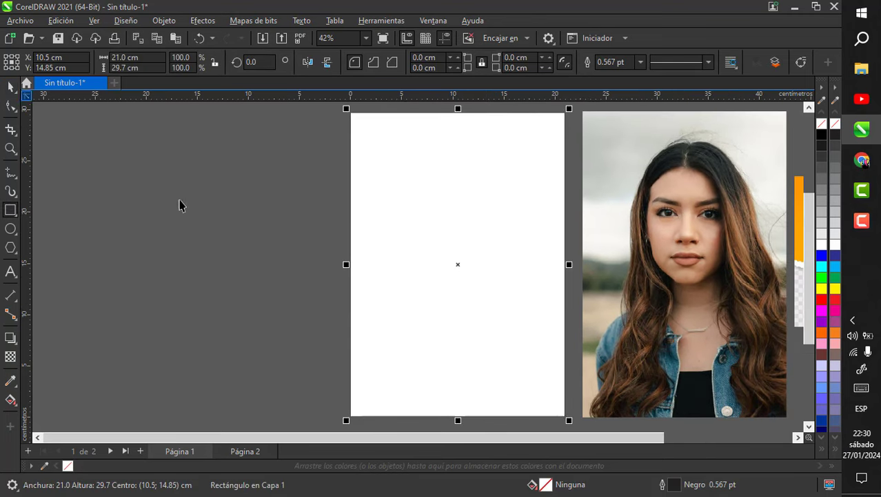
Apply a one-step inside contour with a 1 cm offset to the page-size rectangle
{"action": "left_click", "coordinate": [10, 338]}
{"action": "left_click", "coordinate": [47, 353]}
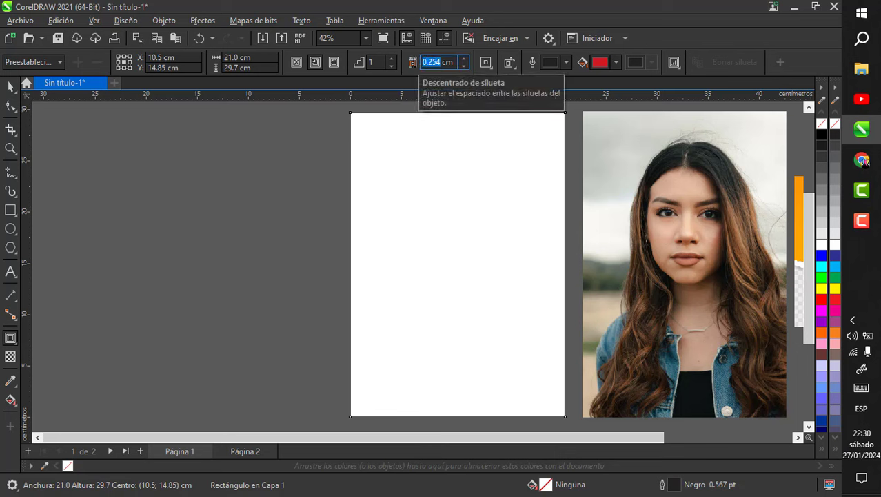
{"action": "key", "text": "Return"}
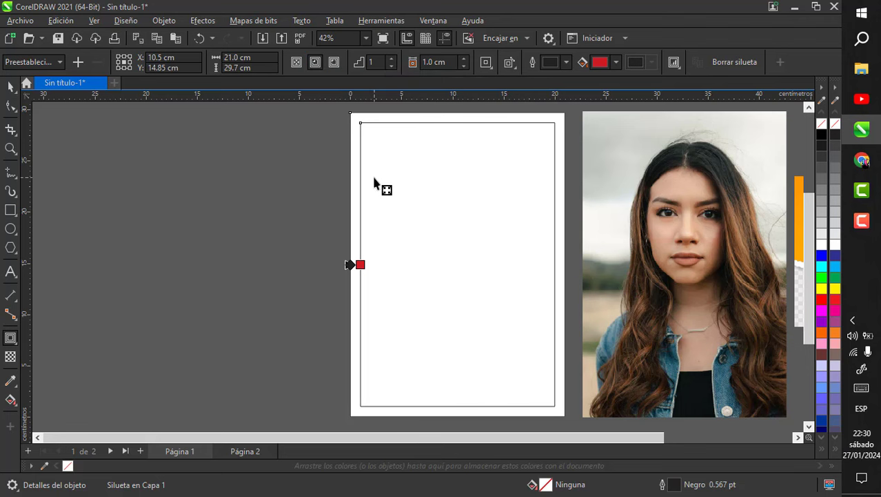
{"action": "scroll", "coordinate": [472, 207], "scroll_direction": "down", "scroll_amount": 1}
{"action": "scroll", "coordinate": [545, 130], "scroll_direction": "up", "scroll_amount": 5}
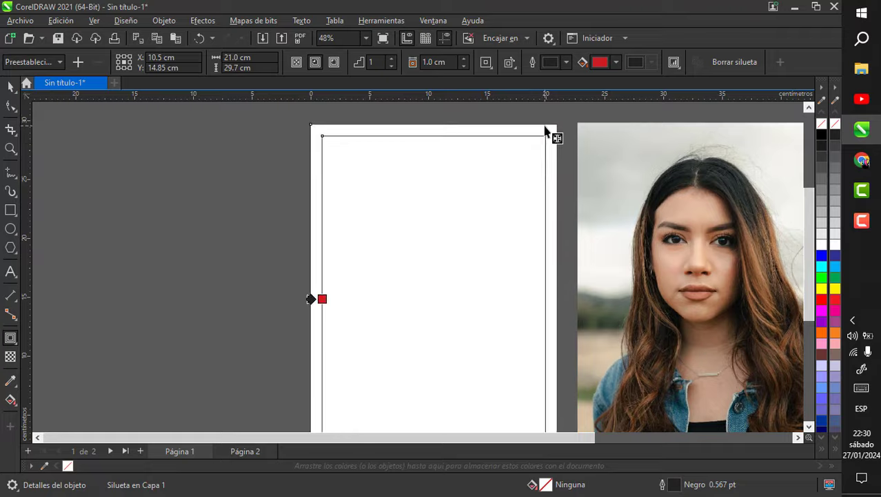
{"action": "scroll", "coordinate": [546, 130], "scroll_direction": "down", "scroll_amount": 4}
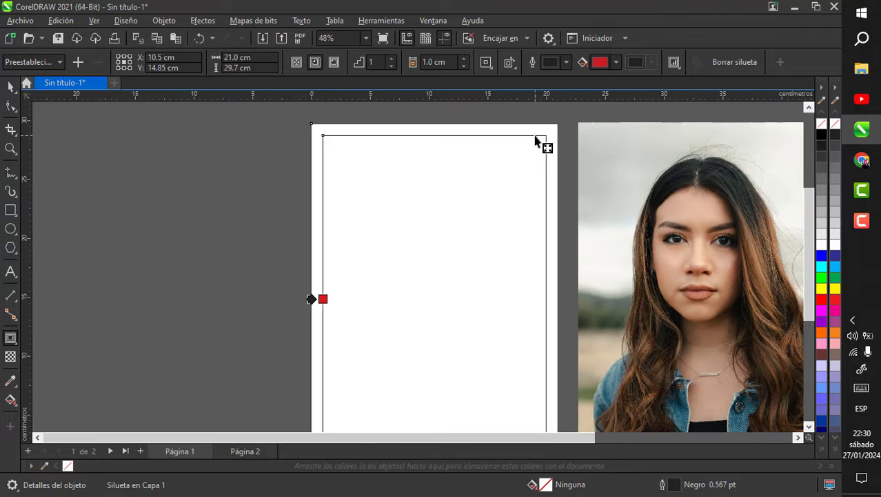
Break the contour apart from the page-size rectangle, test-move the inner rectangle and undo that move
{"action": "key", "text": "ctrl+k"}
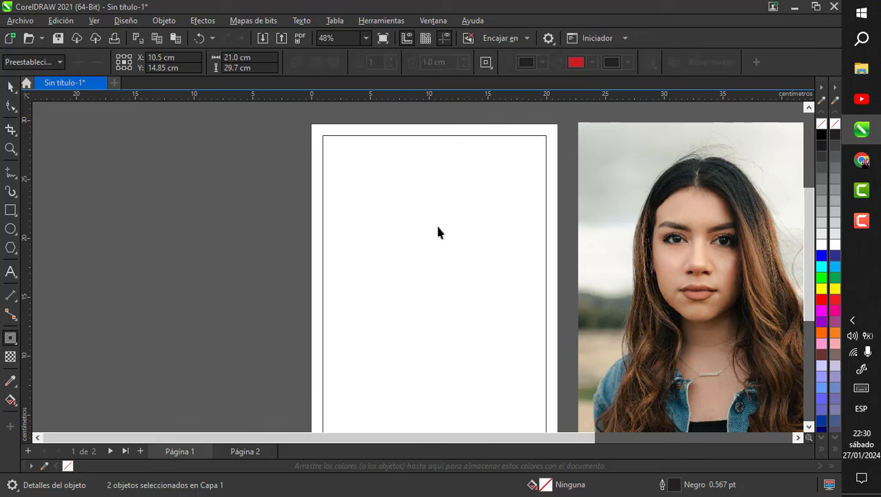
{"action": "left_click_drag", "start_coordinate": [436, 232], "coordinate": [347, 250]}
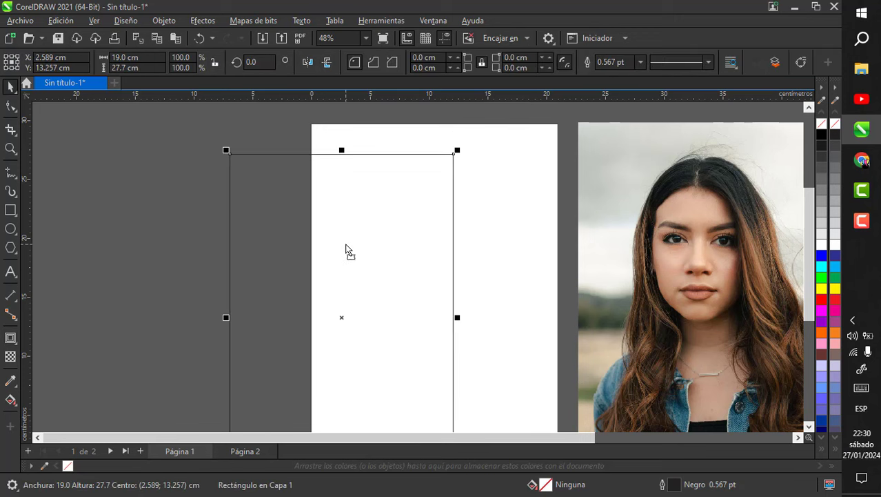
{"action": "key", "text": "ctrl+z"}
Fill the outer page-size rectangle with white
{"action": "left_click", "coordinate": [542, 138]}
{"action": "scroll", "coordinate": [520, 167], "scroll_direction": "up", "scroll_amount": 2}
{"action": "scroll", "coordinate": [569, 140], "scroll_direction": "down", "scroll_amount": 1}
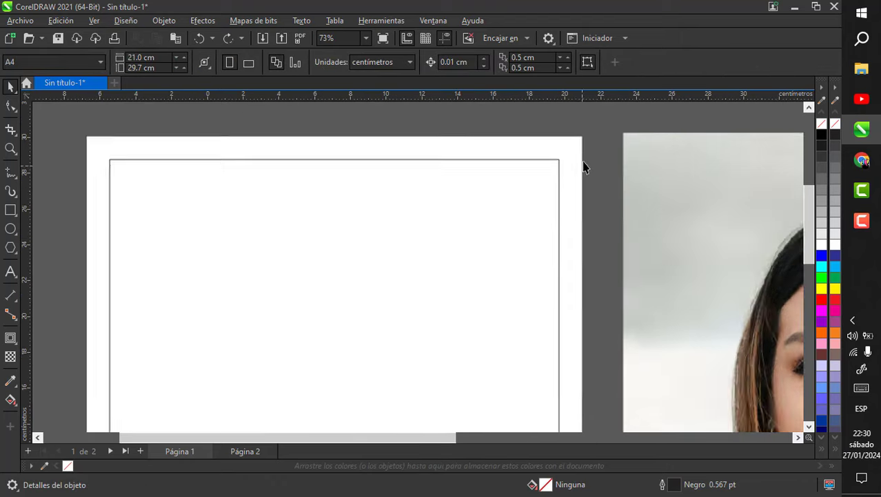
{"action": "scroll", "coordinate": [583, 167], "scroll_direction": "up", "scroll_amount": 2}
{"action": "left_click", "coordinate": [580, 146]}
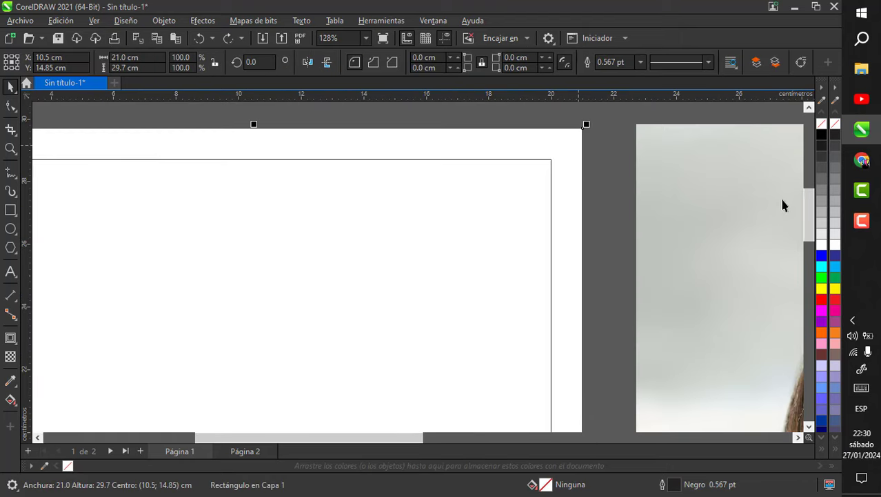
{"action": "left_click", "coordinate": [823, 245]}
Fill the inner 19 × 27.7 cm rectangle with light grey (R:204 G:204 B:204)
{"action": "left_click", "coordinate": [552, 196]}
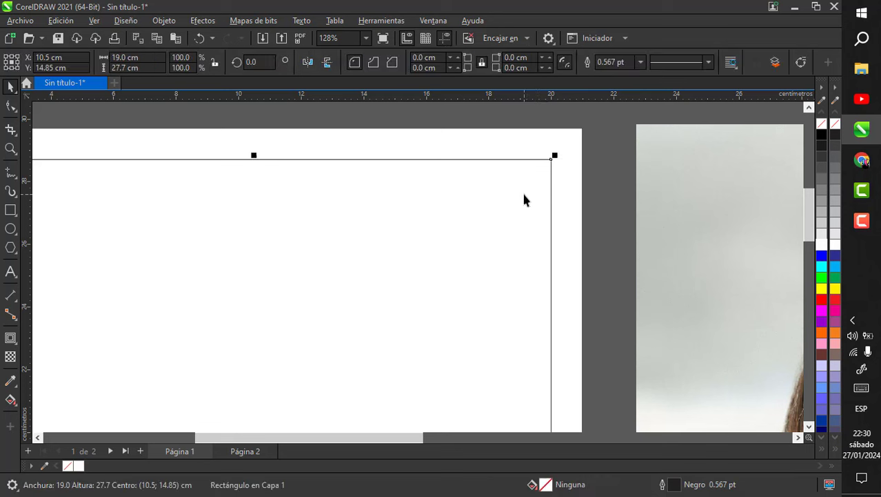
{"action": "left_click", "coordinate": [821, 223]}
{"action": "scroll", "coordinate": [601, 149], "scroll_direction": "down", "scroll_amount": 3}
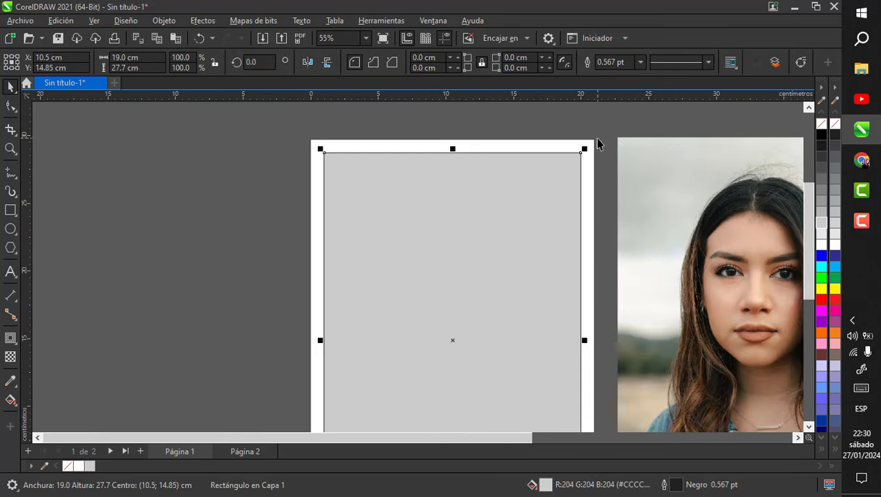
Remove the outlines from both the white and the grey rectangles and deselect them
{"action": "scroll", "coordinate": [599, 143], "scroll_direction": "down", "scroll_amount": 2}
{"action": "left_click_drag", "start_coordinate": [414, 125], "coordinate": [617, 412]}
{"action": "scroll", "coordinate": [637, 155], "scroll_direction": "up", "scroll_amount": 3}
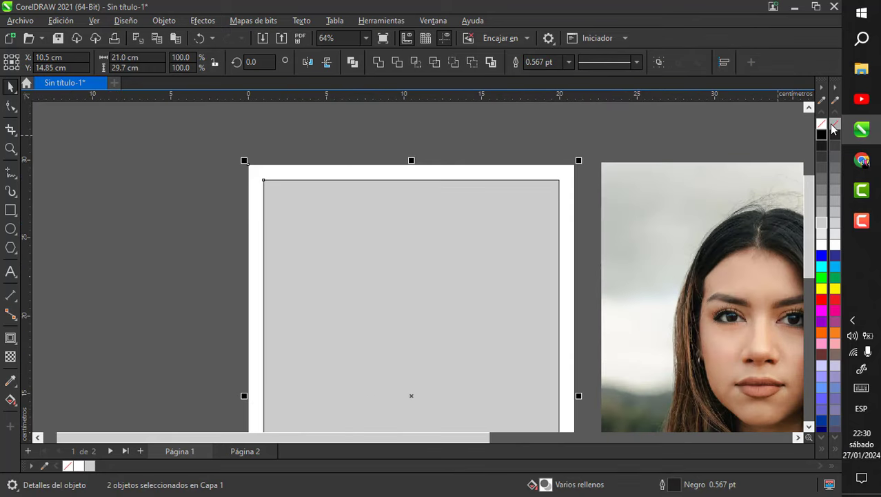
{"action": "right_click", "coordinate": [835, 125]}
{"action": "left_click", "coordinate": [613, 138]}
{"action": "scroll", "coordinate": [523, 162], "scroll_direction": "down", "scroll_amount": 3}
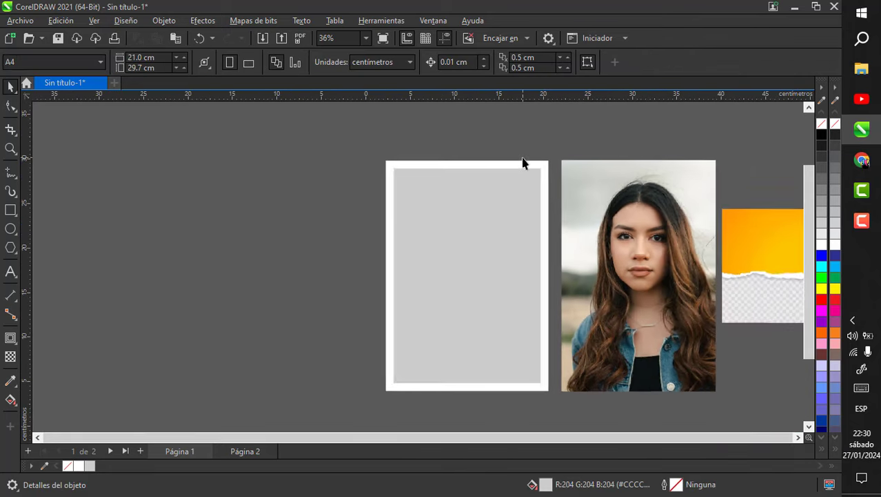
Move the portrait photo to the left of the white-bordered frame and bring the torn-paper image close to the frame's right side
{"action": "scroll", "coordinate": [609, 191], "scroll_direction": "up", "scroll_amount": 1}
{"action": "left_click", "coordinate": [617, 216]}
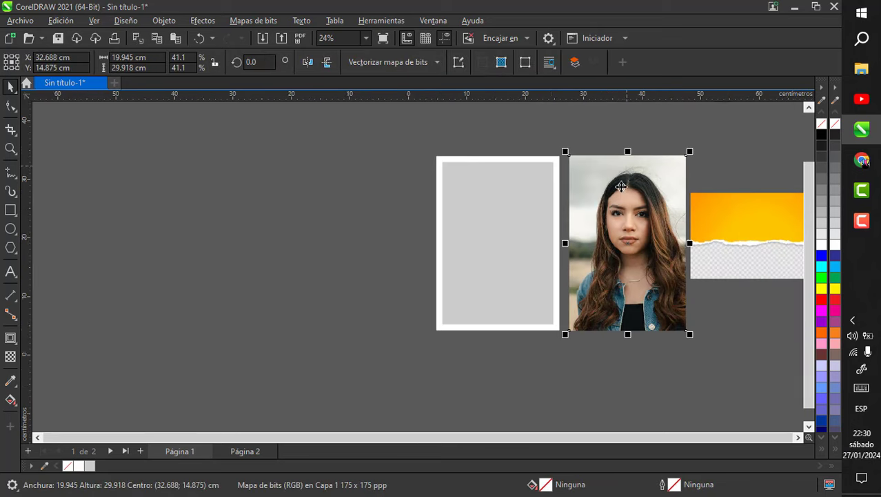
{"action": "scroll", "coordinate": [620, 221], "scroll_direction": "up", "scroll_amount": 1}
{"action": "scroll", "coordinate": [641, 210], "scroll_direction": "down", "scroll_amount": 2}
{"action": "left_click_drag", "start_coordinate": [644, 208], "coordinate": [242, 207]}
{"action": "left_click_drag", "start_coordinate": [756, 222], "coordinate": [613, 196]}
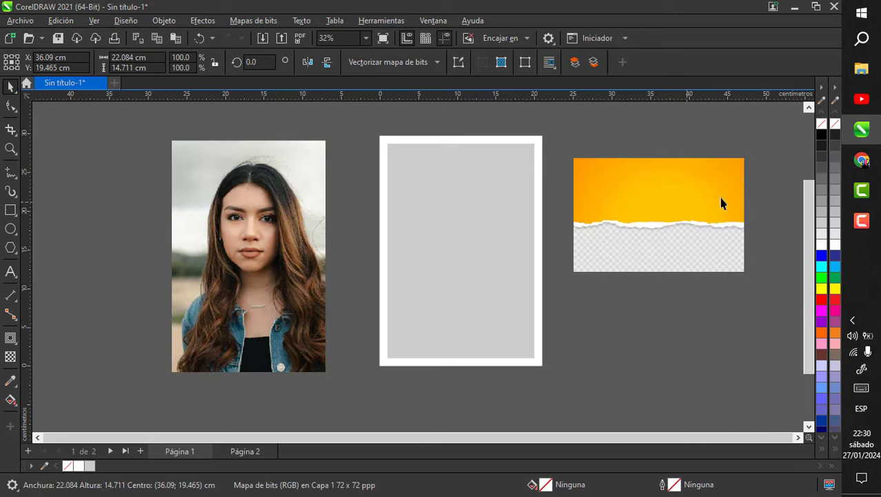
Rotate the torn-paper image to about 270.3° so the tear runs vertically, place it right of the frame and deselect it
{"action": "left_click", "coordinate": [724, 203]}
{"action": "left_click_drag", "start_coordinate": [746, 152], "coordinate": [736, 323]}
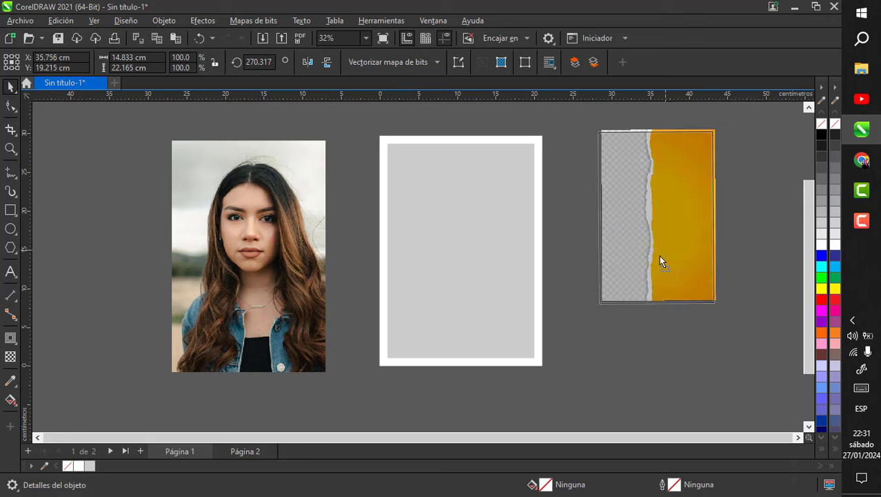
{"action": "left_click_drag", "start_coordinate": [661, 258], "coordinate": [640, 292]}
{"action": "left_click", "coordinate": [709, 203]}
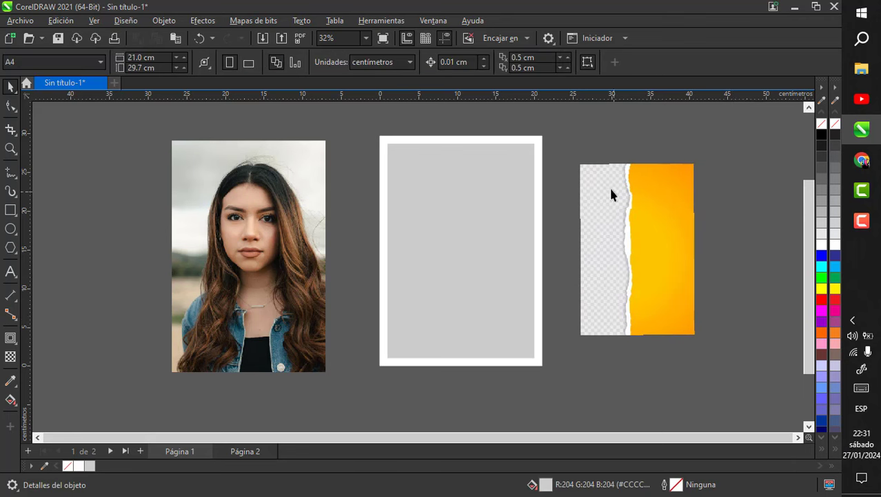
Start a Bézier curve at the top of the white torn strip's left edge and give it a black outline
{"action": "left_click", "coordinate": [12, 207]}
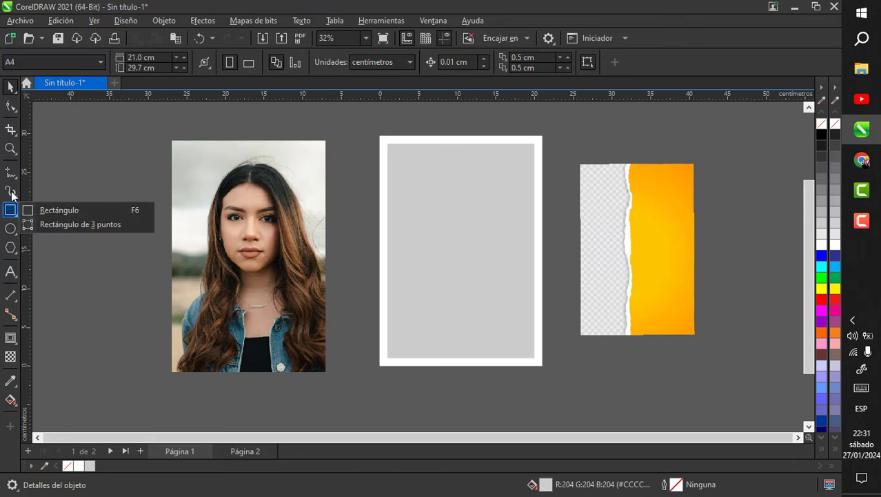
{"action": "left_click", "coordinate": [11, 178]}
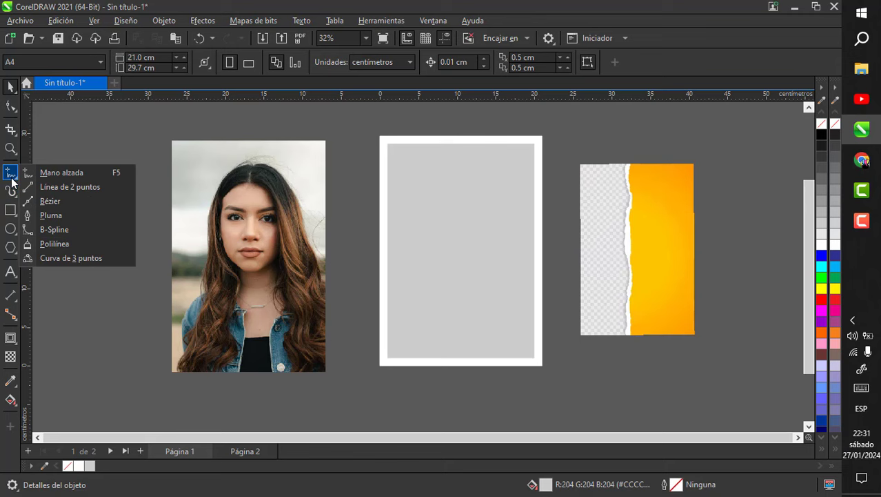
{"action": "left_click", "coordinate": [56, 205]}
{"action": "scroll", "coordinate": [651, 152], "scroll_direction": "up", "scroll_amount": 5}
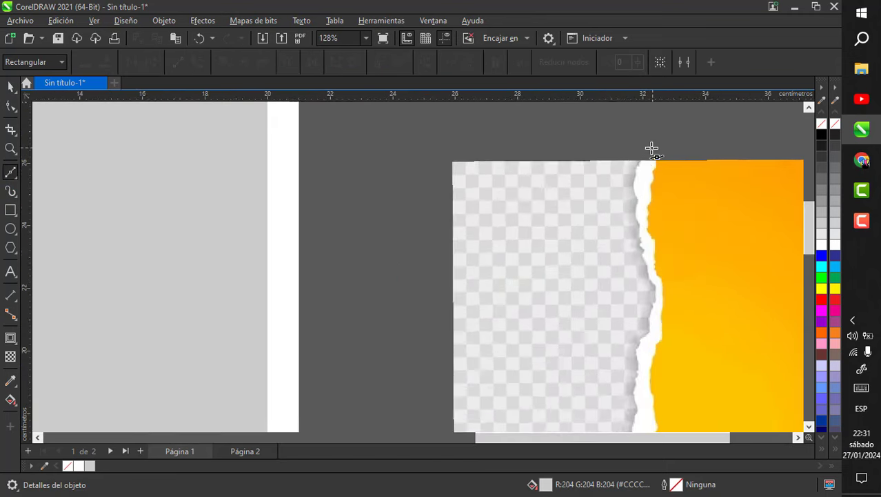
{"action": "scroll", "coordinate": [652, 148], "scroll_direction": "up", "scroll_amount": 7}
{"action": "left_click", "coordinate": [634, 153]}
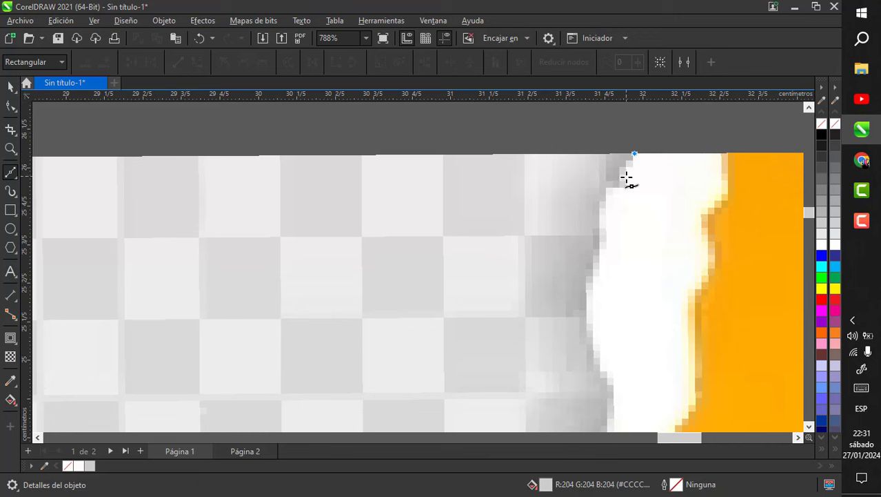
{"action": "left_click", "coordinate": [616, 197]}
{"action": "left_click", "coordinate": [605, 222]}
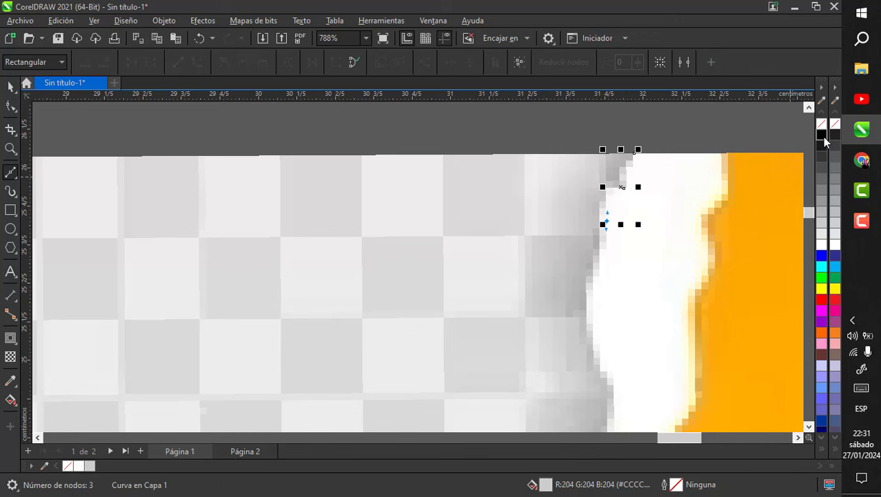
{"action": "right_click", "coordinate": [823, 136]}
{"action": "left_click", "coordinate": [597, 273]}
{"action": "left_click", "coordinate": [592, 321]}
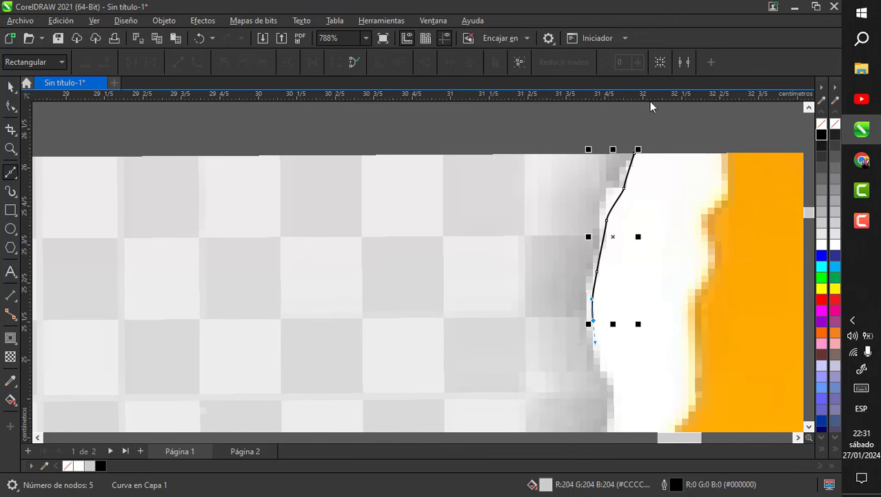
Continue the Bézier curve down the white torn strip's left edge to the bottom of the image, following its irregularities
{"action": "scroll", "coordinate": [576, 168], "scroll_direction": "down", "scroll_amount": 4}
{"action": "scroll", "coordinate": [602, 246], "scroll_direction": "up", "scroll_amount": 2}
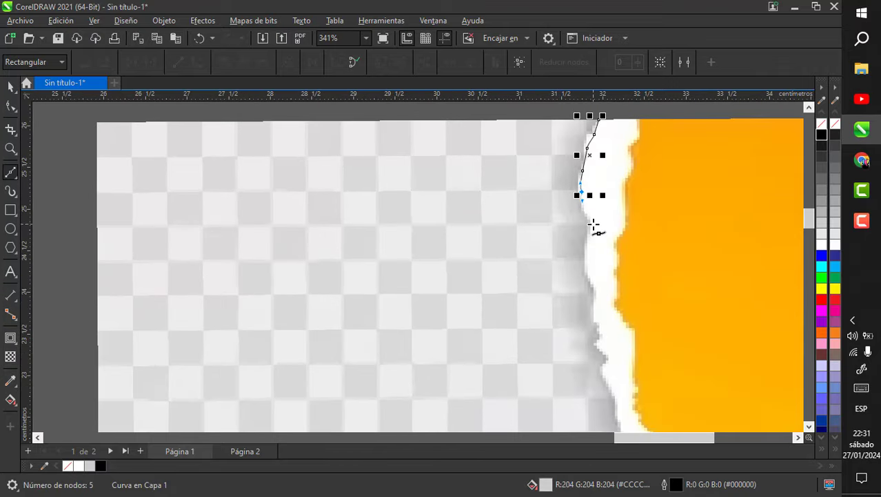
{"action": "left_click", "coordinate": [593, 223]}
{"action": "left_click", "coordinate": [590, 281]}
{"action": "left_click", "coordinate": [593, 316]}
{"action": "left_click", "coordinate": [602, 340]}
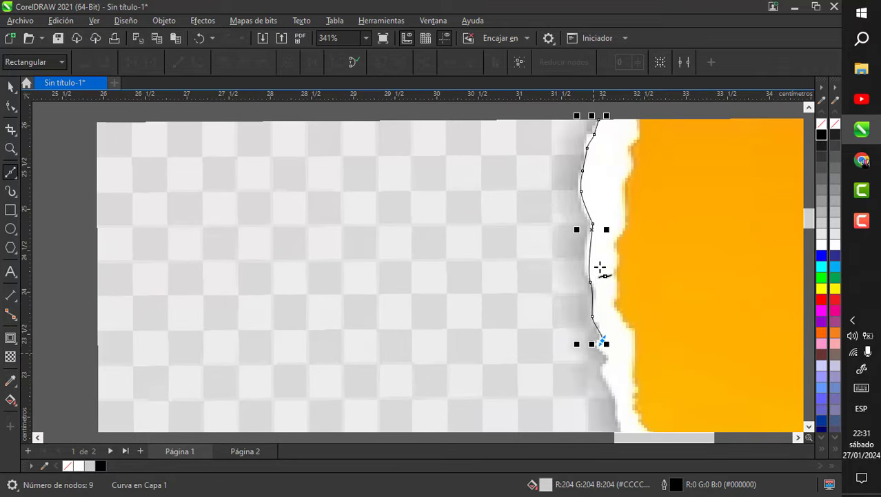
{"action": "scroll", "coordinate": [569, 196], "scroll_direction": "down", "scroll_amount": 2}
{"action": "scroll", "coordinate": [583, 260], "scroll_direction": "up", "scroll_amount": 4}
{"action": "left_click", "coordinate": [579, 224]}
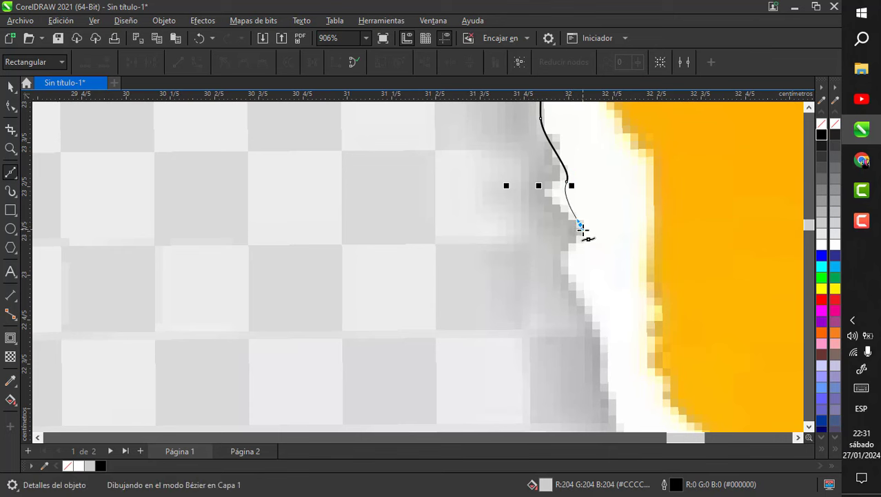
{"action": "left_click", "coordinate": [577, 279]}
{"action": "left_click", "coordinate": [598, 332]}
{"action": "left_click", "coordinate": [609, 379]}
{"action": "scroll", "coordinate": [551, 202], "scroll_direction": "down", "scroll_amount": 2}
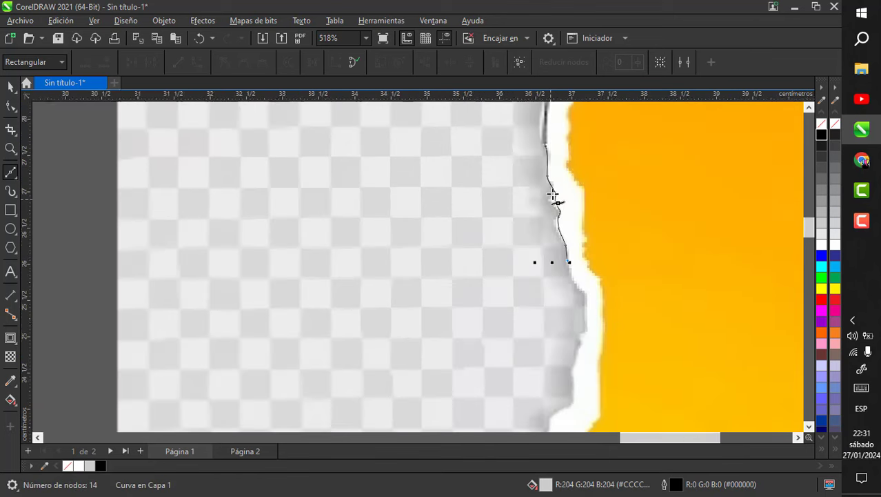
{"action": "scroll", "coordinate": [553, 194], "scroll_direction": "down", "scroll_amount": 1}
{"action": "scroll", "coordinate": [564, 266], "scroll_direction": "up", "scroll_amount": 3}
{"action": "left_click", "coordinate": [583, 258]}
{"action": "left_click", "coordinate": [608, 284]}
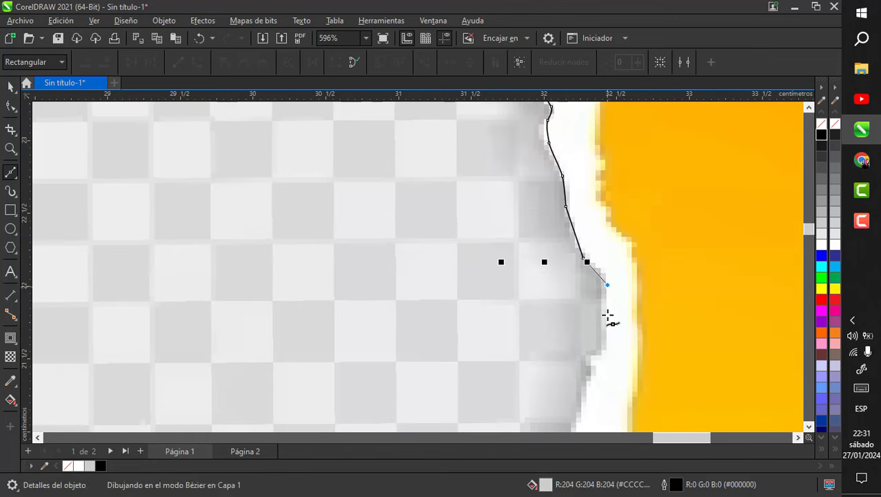
{"action": "left_click", "coordinate": [592, 362]}
{"action": "left_click", "coordinate": [590, 393]}
{"action": "scroll", "coordinate": [554, 159], "scroll_direction": "down", "scroll_amount": 4}
{"action": "scroll", "coordinate": [562, 308], "scroll_direction": "up", "scroll_amount": 3}
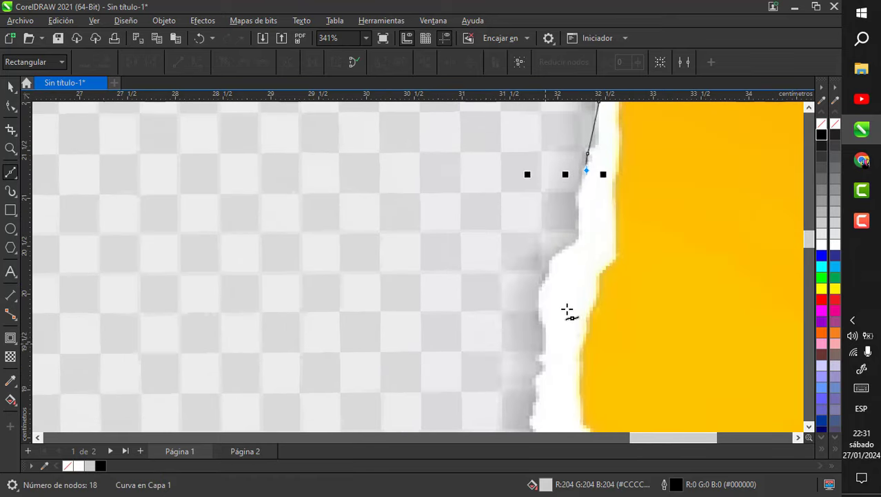
{"action": "scroll", "coordinate": [573, 248], "scroll_direction": "up", "scroll_amount": 3}
{"action": "left_click", "coordinate": [582, 178]}
{"action": "left_click", "coordinate": [585, 237]}
{"action": "left_click", "coordinate": [552, 275]}
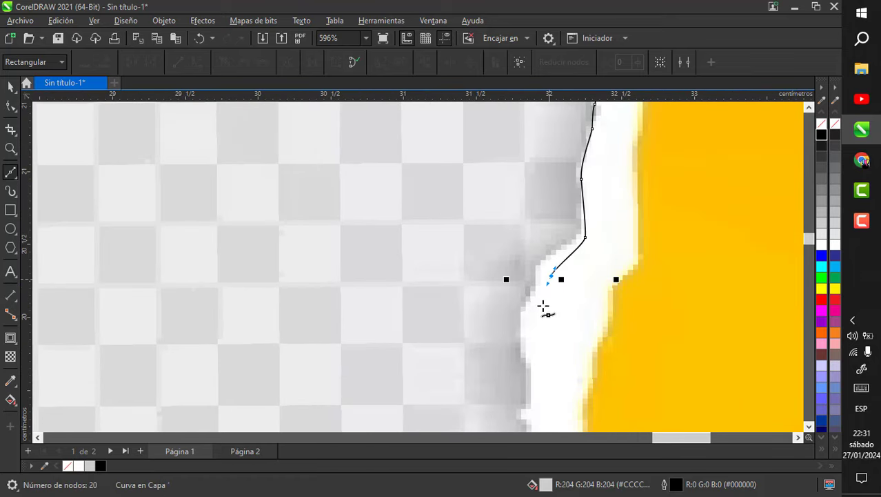
{"action": "left_click", "coordinate": [547, 301]}
{"action": "left_click", "coordinate": [529, 330]}
{"action": "left_click", "coordinate": [530, 366]}
{"action": "left_click", "coordinate": [529, 400]}
{"action": "scroll", "coordinate": [531, 200], "scroll_direction": "down", "scroll_amount": 3}
{"action": "scroll", "coordinate": [529, 359], "scroll_direction": "up", "scroll_amount": 2}
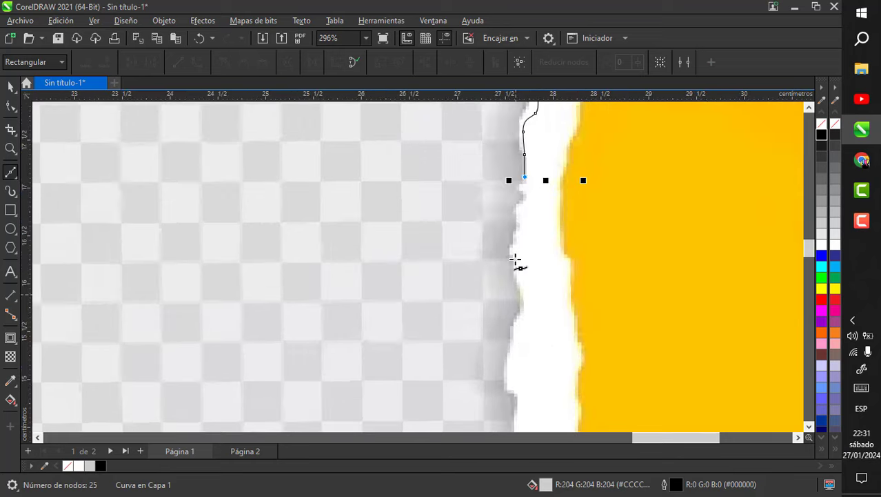
{"action": "left_click", "coordinate": [517, 204]}
{"action": "left_click", "coordinate": [518, 242]}
{"action": "left_click", "coordinate": [520, 262]}
{"action": "left_click", "coordinate": [524, 290]}
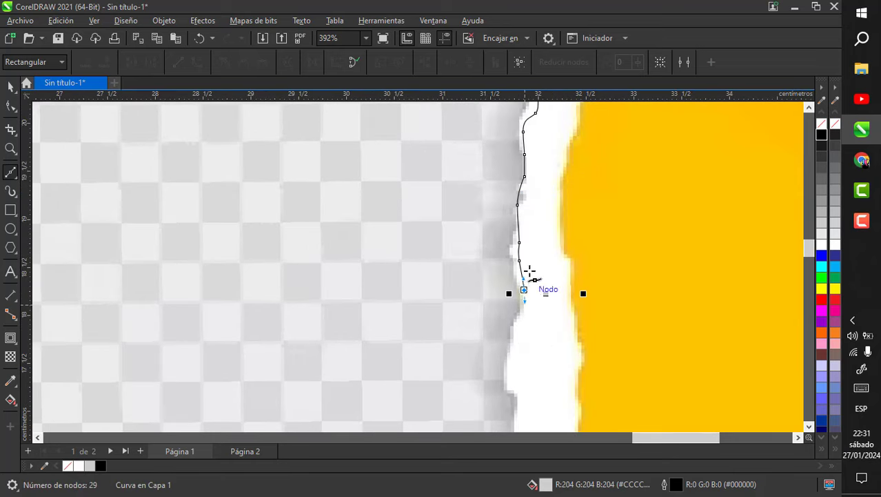
{"action": "scroll", "coordinate": [530, 185], "scroll_direction": "down", "scroll_amount": 2}
{"action": "scroll", "coordinate": [531, 276], "scroll_direction": "up", "scroll_amount": 1}
{"action": "left_click", "coordinate": [523, 286]}
{"action": "left_click", "coordinate": [527, 309]}
{"action": "scroll", "coordinate": [530, 165], "scroll_direction": "down", "scroll_amount": 2}
{"action": "scroll", "coordinate": [531, 297], "scroll_direction": "up", "scroll_amount": 1}
{"action": "left_click", "coordinate": [532, 249]}
{"action": "left_click", "coordinate": [536, 267]}
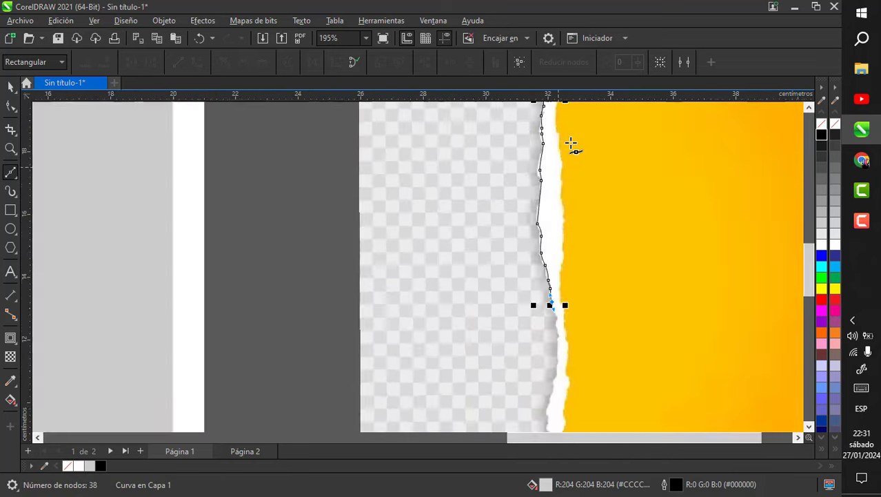
{"action": "scroll", "coordinate": [550, 317], "scroll_direction": "up", "scroll_amount": 3}
{"action": "left_click", "coordinate": [549, 312]}
{"action": "left_click", "coordinate": [555, 345]}
{"action": "scroll", "coordinate": [552, 203], "scroll_direction": "down", "scroll_amount": 1}
{"action": "left_click", "coordinate": [522, 308]}
{"action": "left_click", "coordinate": [520, 337]}
{"action": "scroll", "coordinate": [541, 179], "scroll_direction": "down", "scroll_amount": 2}
{"action": "scroll", "coordinate": [524, 290], "scroll_direction": "up", "scroll_amount": 2}
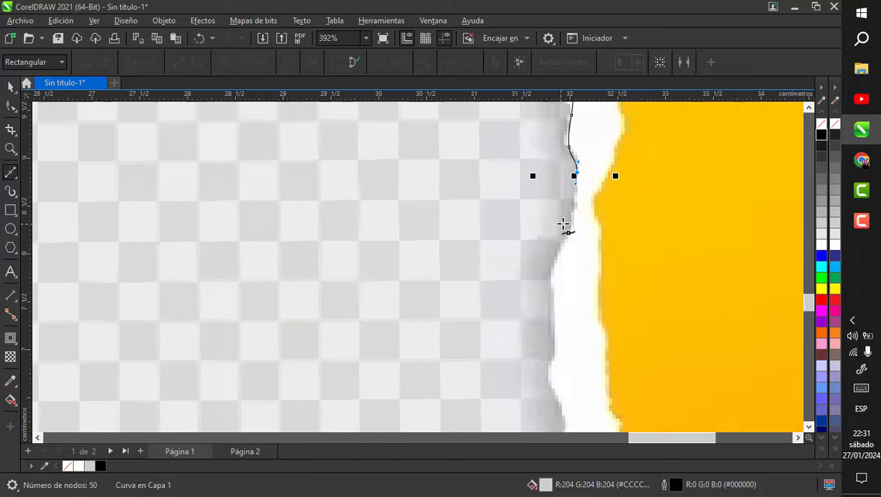
{"action": "left_click_drag", "start_coordinate": [573, 228], "coordinate": [572, 240]}
{"action": "mouse_move", "coordinate": [553, 283]}
{"action": "left_mouse_down"}
{"action": "mouse_move", "coordinate": [552, 316]}
{"action": "mouse_move", "coordinate": [579, 316]}
{"action": "mouse_move", "coordinate": [579, 352]}
{"action": "left_mouse_up"}
{"action": "scroll", "coordinate": [557, 366], "scroll_direction": "down", "scroll_amount": 1}
{"action": "scroll", "coordinate": [580, 276], "scroll_direction": "down", "scroll_amount": 2}
{"action": "left_click_drag", "start_coordinate": [573, 230], "coordinate": [573, 249]}
{"action": "left_click", "coordinate": [579, 286]}
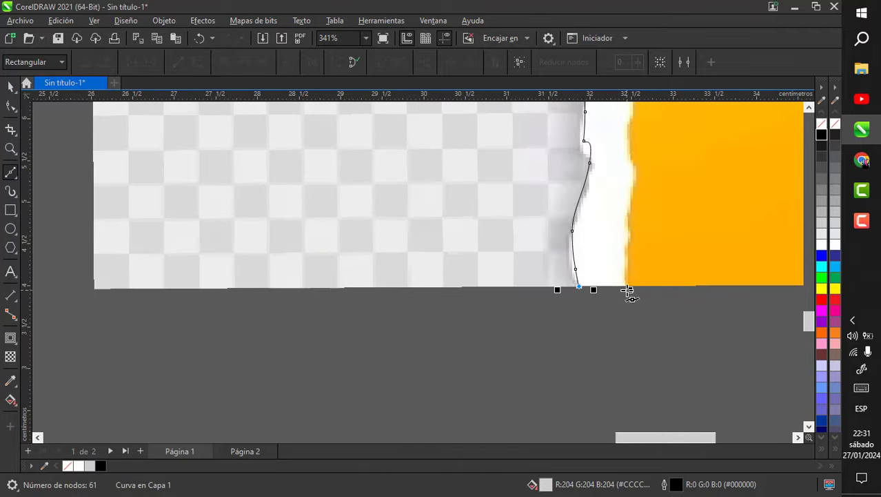
Carry the Bézier curve across the strip's bottom and up its right edge beside the orange area, closing the outline at the top
{"action": "left_click", "coordinate": [627, 288]}
{"action": "scroll", "coordinate": [551, 295], "scroll_direction": "down", "scroll_amount": 3}
{"action": "scroll", "coordinate": [559, 274], "scroll_direction": "up", "scroll_amount": 3}
{"action": "left_click", "coordinate": [586, 368]}
{"action": "left_click_drag", "start_coordinate": [594, 293], "coordinate": [595, 276]}
{"action": "left_click_drag", "start_coordinate": [587, 205], "coordinate": [590, 198]}
{"action": "left_click_drag", "start_coordinate": [591, 185], "coordinate": [588, 178]}
{"action": "left_click", "coordinate": [584, 162]}
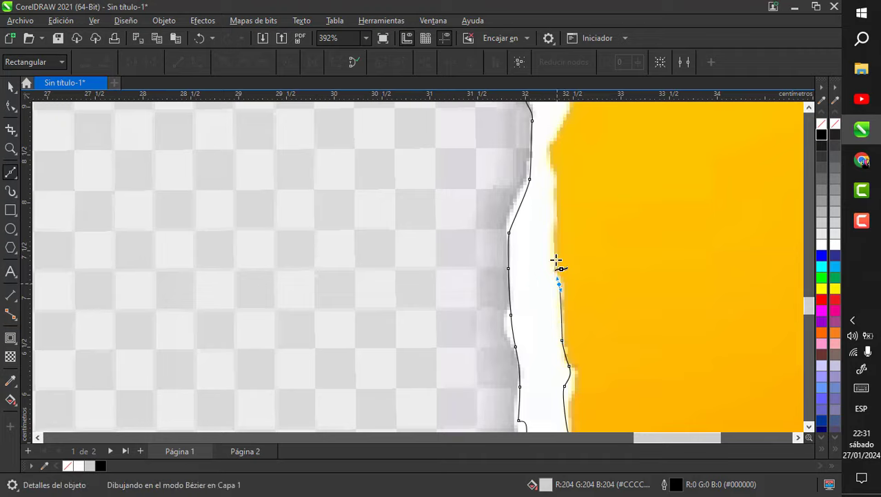
{"action": "left_click", "coordinate": [551, 146]}
{"action": "scroll", "coordinate": [519, 365], "scroll_direction": "down", "scroll_amount": 2}
{"action": "scroll", "coordinate": [535, 276], "scroll_direction": "up", "scroll_amount": 2}
{"action": "left_click", "coordinate": [541, 310]}
{"action": "left_click", "coordinate": [536, 262]}
{"action": "scroll", "coordinate": [519, 193], "scroll_direction": "down", "scroll_amount": 2}
{"action": "scroll", "coordinate": [521, 194], "scroll_direction": "up", "scroll_amount": 2}
{"action": "mouse_move", "coordinate": [528, 252]}
{"action": "left_mouse_down"}
{"action": "mouse_move", "coordinate": [526, 238]}
{"action": "mouse_move", "coordinate": [561, 218]}
{"action": "left_mouse_up"}
{"action": "scroll", "coordinate": [526, 238], "scroll_direction": "down", "scroll_amount": 2}
{"action": "scroll", "coordinate": [513, 128], "scroll_direction": "up", "scroll_amount": 3}
{"action": "scroll", "coordinate": [533, 246], "scroll_direction": "down", "scroll_amount": 2}
{"action": "scroll", "coordinate": [535, 324], "scroll_direction": "up", "scroll_amount": 2}
{"action": "left_click", "coordinate": [561, 351]}
{"action": "left_click", "coordinate": [564, 127]}
{"action": "mouse_move", "coordinate": [568, 170]}
{"action": "left_mouse_down"}
{"action": "mouse_move", "coordinate": [568, 157]}
{"action": "mouse_move", "coordinate": [535, 129]}
{"action": "left_mouse_up"}
{"action": "scroll", "coordinate": [534, 293], "scroll_direction": "down", "scroll_amount": 3}
{"action": "scroll", "coordinate": [535, 138], "scroll_direction": "up", "scroll_amount": 3}
{"action": "left_click", "coordinate": [542, 232]}
{"action": "left_click", "coordinate": [533, 152]}
{"action": "scroll", "coordinate": [552, 266], "scroll_direction": "down", "scroll_amount": 3}
{"action": "scroll", "coordinate": [552, 145], "scroll_direction": "up", "scroll_amount": 3}
{"action": "left_click", "coordinate": [545, 199]}
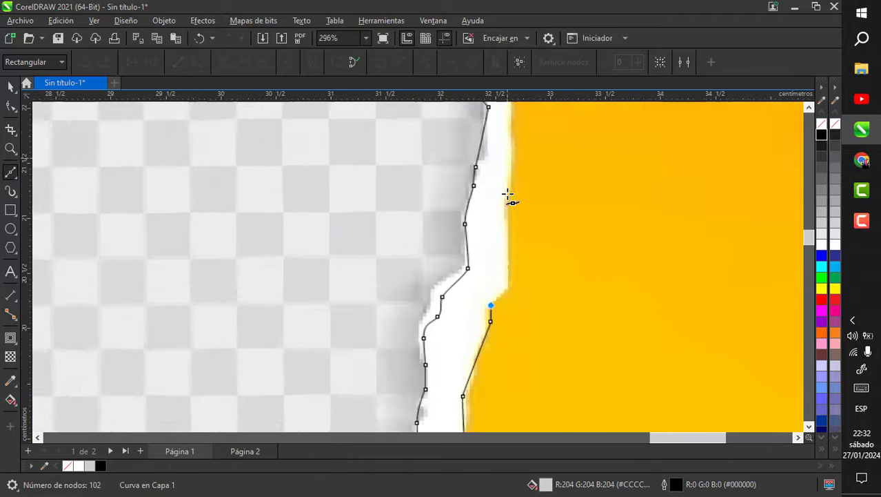
{"action": "left_click", "coordinate": [508, 288]}
{"action": "left_click_drag", "start_coordinate": [512, 250], "coordinate": [512, 234]}
{"action": "left_click", "coordinate": [512, 125]}
{"action": "scroll", "coordinate": [511, 207], "scroll_direction": "down", "scroll_amount": 1}
{"action": "left_click", "coordinate": [494, 158]}
{"action": "left_click", "coordinate": [480, 138]}
{"action": "scroll", "coordinate": [493, 213], "scroll_direction": "down", "scroll_amount": 2}
{"action": "scroll", "coordinate": [487, 141], "scroll_direction": "up", "scroll_amount": 3}
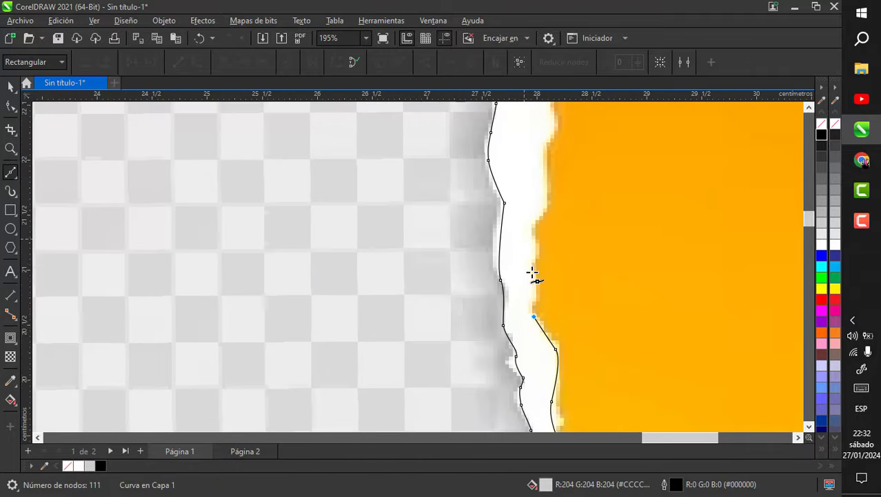
{"action": "left_click", "coordinate": [535, 276]}
{"action": "left_click", "coordinate": [534, 234]}
{"action": "left_click", "coordinate": [544, 204]}
{"action": "left_click", "coordinate": [545, 164]}
{"action": "left_click_drag", "start_coordinate": [548, 143], "coordinate": [551, 137]}
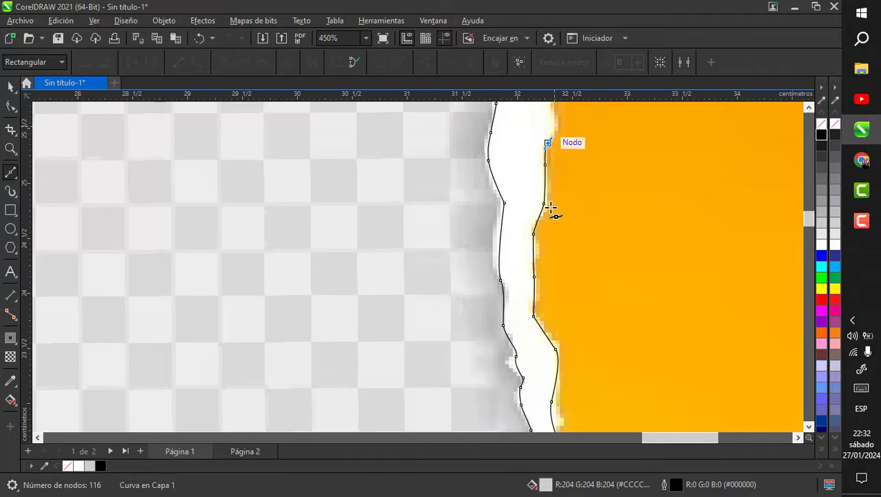
{"action": "scroll", "coordinate": [551, 207], "scroll_direction": "down", "scroll_amount": 3}
{"action": "scroll", "coordinate": [542, 149], "scroll_direction": "up", "scroll_amount": 4}
{"action": "left_click_drag", "start_coordinate": [562, 182], "coordinate": [560, 168]}
{"action": "left_click", "coordinate": [574, 132]}
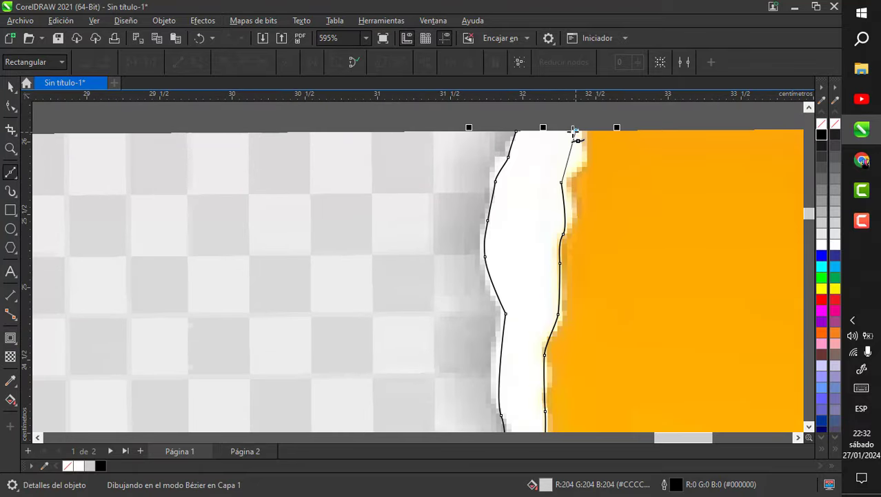
{"action": "left_click", "coordinate": [574, 132]}
Fill the traced torn strip with yellow (R:255 G:255 B:0) and move it onto the grey rectangle
{"action": "scroll", "coordinate": [630, 177], "scroll_direction": "down", "scroll_amount": 6}
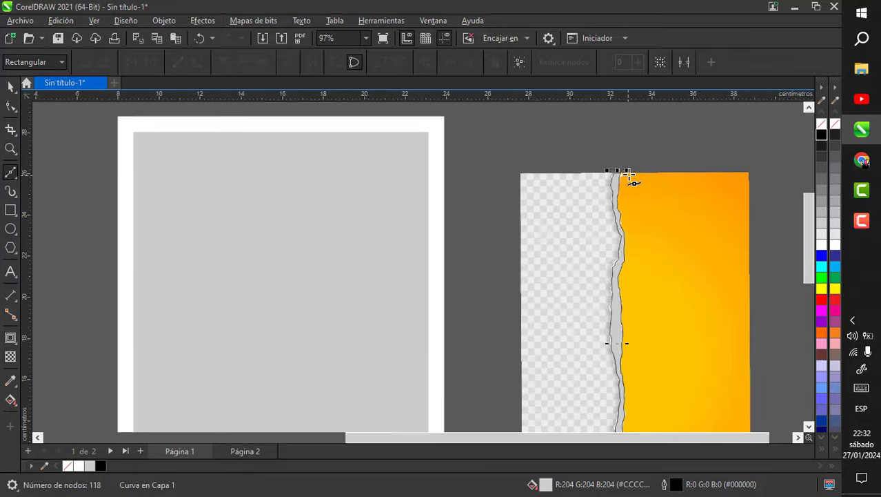
{"action": "scroll", "coordinate": [630, 178], "scroll_direction": "down", "scroll_amount": 2}
{"action": "key", "text": "space"}
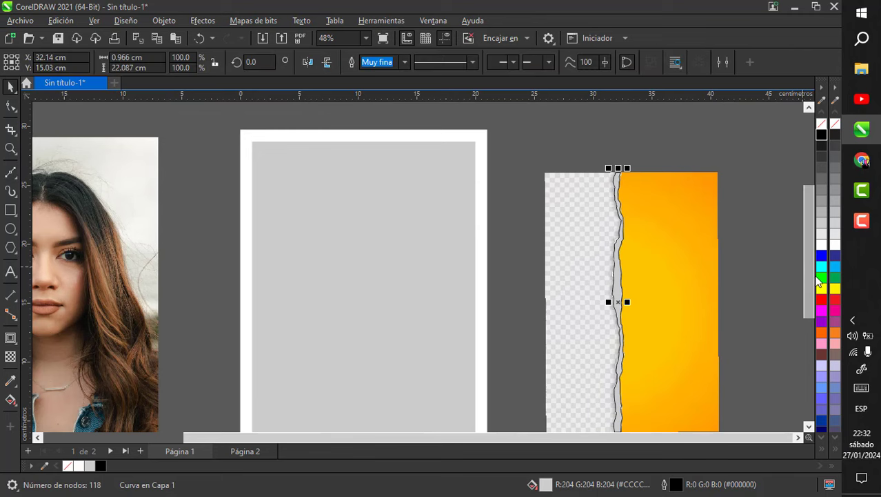
{"action": "left_click", "coordinate": [822, 289]}
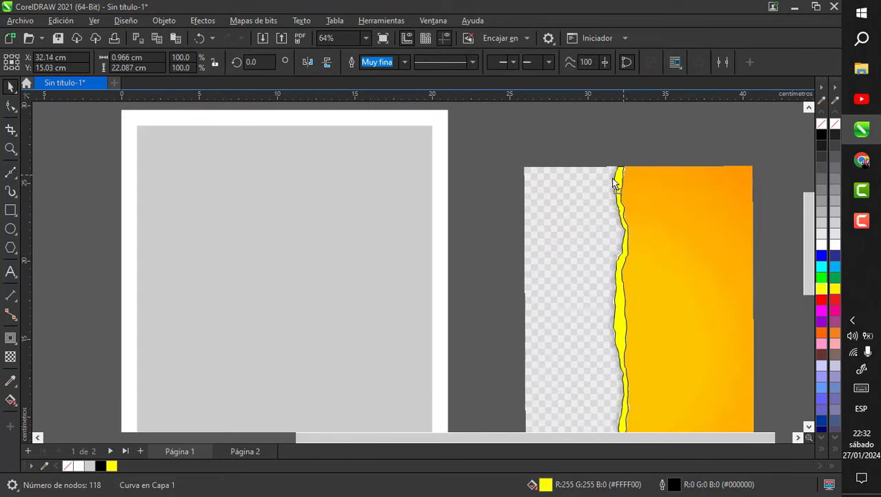
{"action": "left_click_drag", "start_coordinate": [616, 185], "coordinate": [330, 169]}
{"action": "scroll", "coordinate": [469, 148], "scroll_direction": "down", "scroll_amount": 2}
{"action": "scroll", "coordinate": [478, 152], "scroll_direction": "up", "scroll_amount": 1}
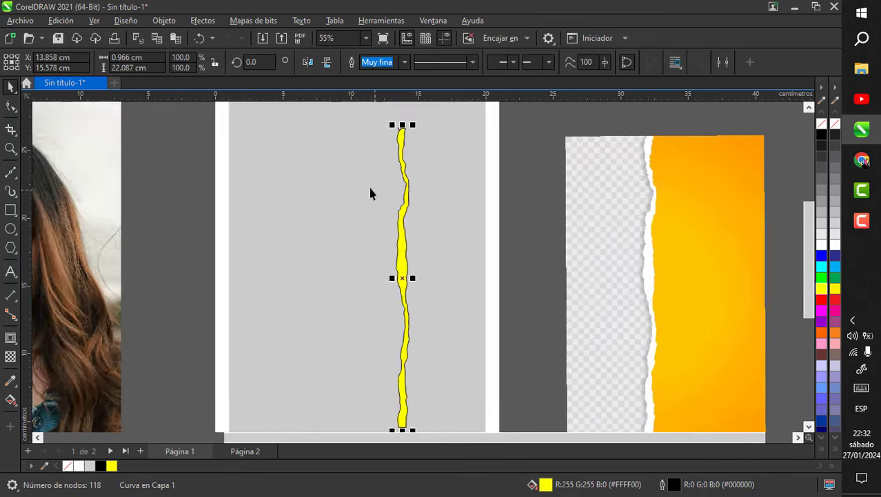
Delete the torn-paper reference image beside the frame
{"action": "scroll", "coordinate": [580, 231], "scroll_direction": "down", "scroll_amount": 3}
{"action": "left_click", "coordinate": [640, 217]}
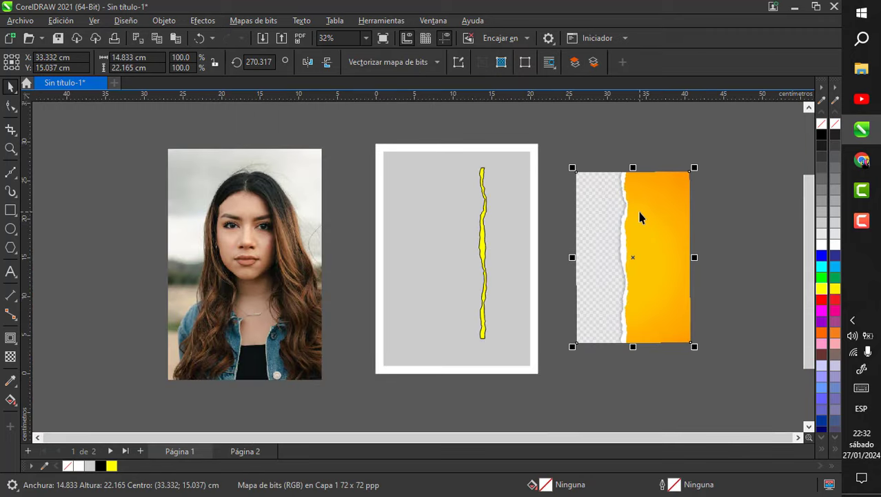
{"action": "key", "text": "Delete"}
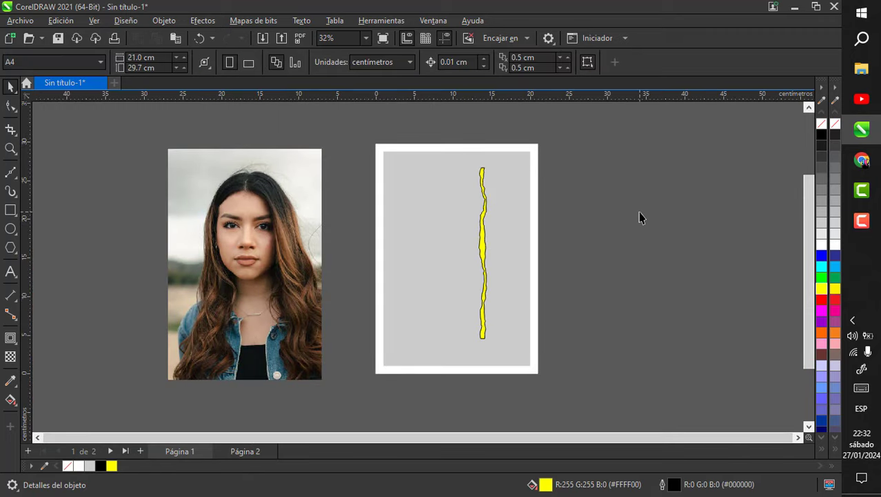
Move the yellow torn strip to the grey rectangle's horizontal middle, with its top end on the rectangle's upper edge
{"action": "scroll", "coordinate": [429, 197], "scroll_direction": "up", "scroll_amount": 5}
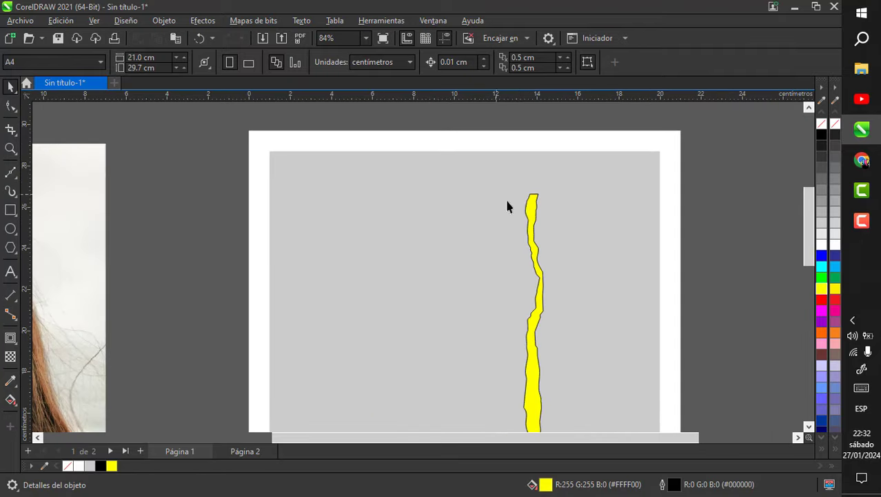
{"action": "left_click_drag", "start_coordinate": [535, 208], "coordinate": [467, 153]}
{"action": "scroll", "coordinate": [541, 144], "scroll_direction": "down", "scroll_amount": 6}
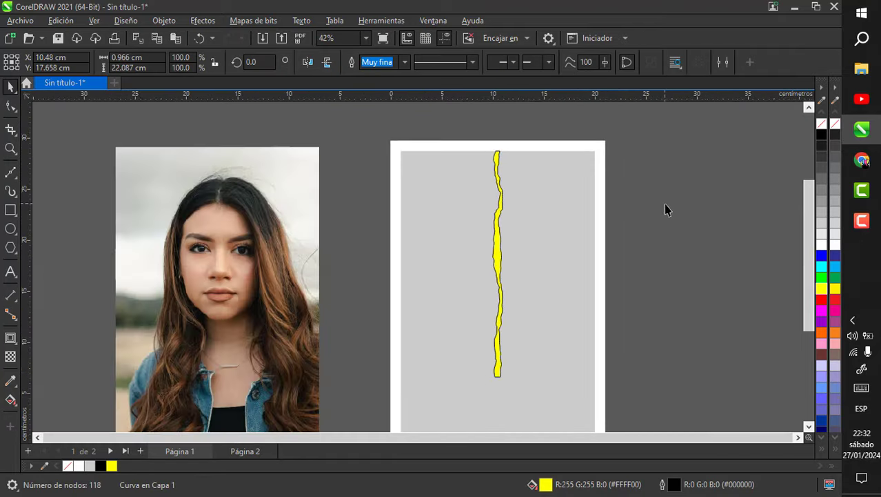
Duplicate the yellow torn strip straight down, placing the copy just below the original
{"action": "left_click", "coordinate": [483, 342]}
{"action": "scroll", "coordinate": [478, 359], "scroll_direction": "up", "scroll_amount": 7}
{"action": "scroll", "coordinate": [480, 331], "scroll_direction": "down", "scroll_amount": 6}
{"action": "scroll", "coordinate": [638, 201], "scroll_direction": "up", "scroll_amount": 3}
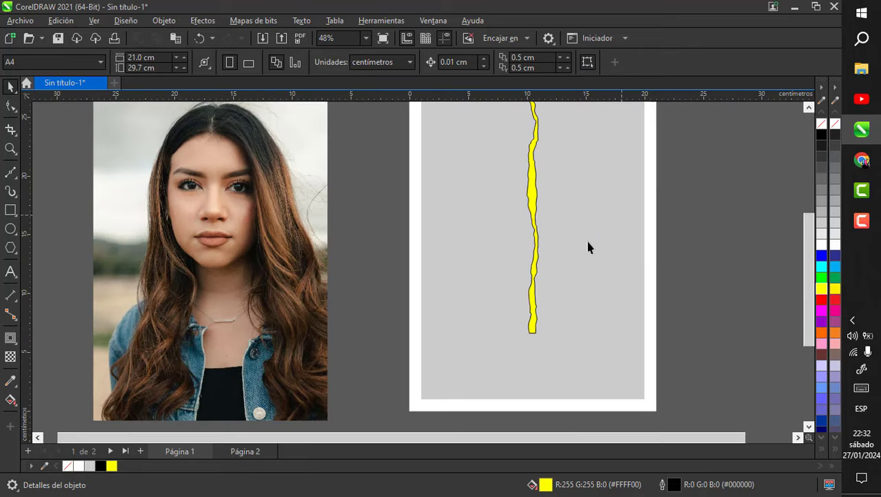
{"action": "scroll", "coordinate": [520, 188], "scroll_direction": "down", "scroll_amount": 3}
{"action": "scroll", "coordinate": [524, 195], "scroll_direction": "up", "scroll_amount": 3}
{"action": "scroll", "coordinate": [537, 177], "scroll_direction": "down", "scroll_amount": 2}
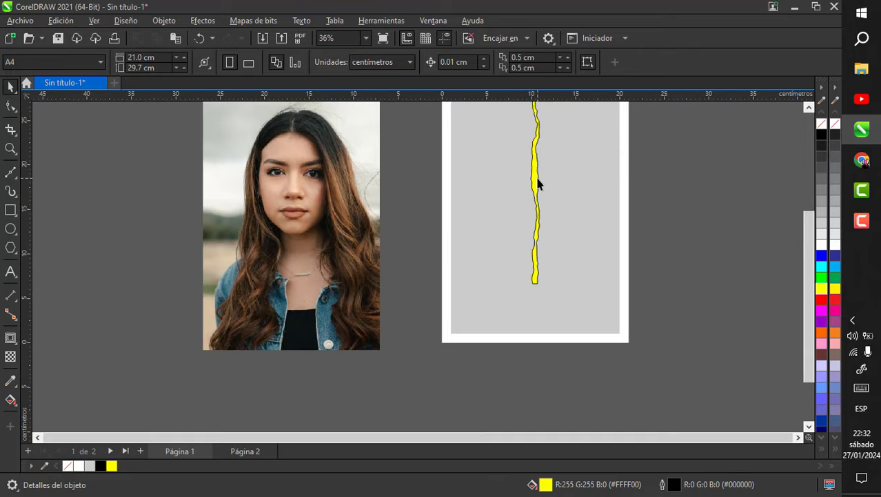
{"action": "left_click_drag", "start_coordinate": [538, 183], "coordinate": [538, 318]}
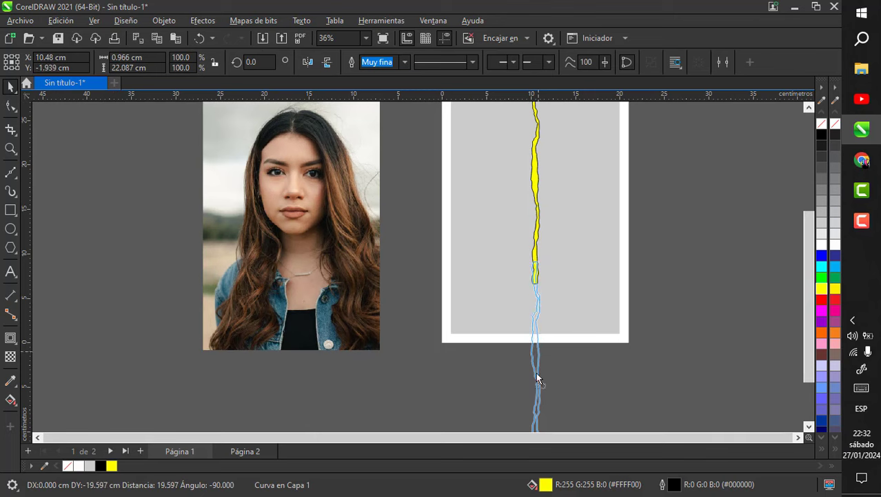
{"action": "left_click_drag", "start_coordinate": [537, 375], "coordinate": [537, 382]}
Raise the copied strip until it overlaps the original's lower end and weld both into one shape
{"action": "scroll", "coordinate": [532, 307], "scroll_direction": "up", "scroll_amount": 4}
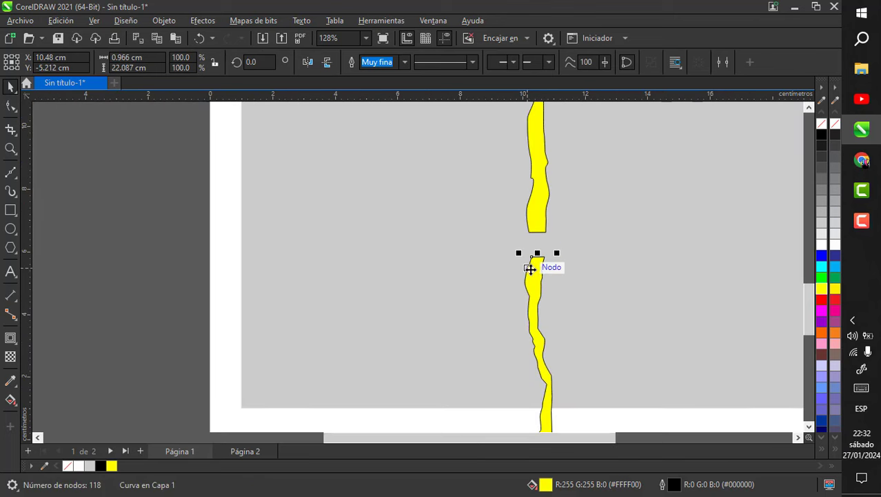
{"action": "left_click_drag", "start_coordinate": [538, 266], "coordinate": [537, 203]}
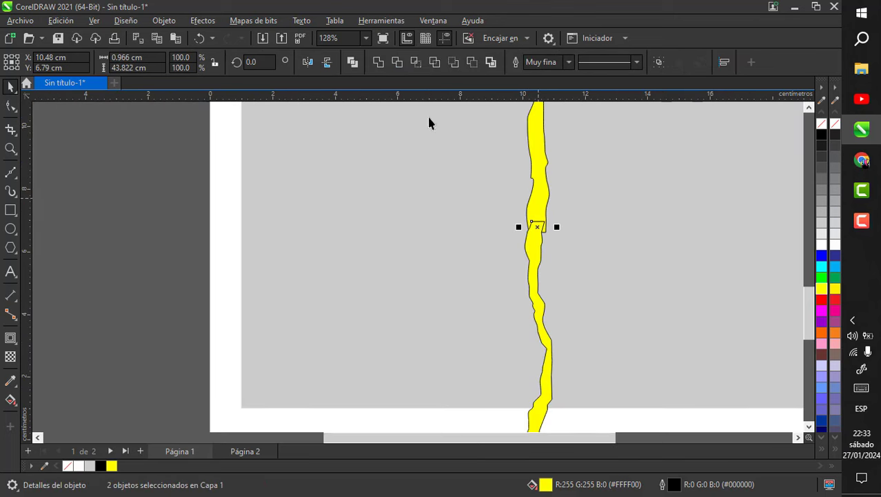
{"action": "left_click", "coordinate": [379, 62]}
{"action": "scroll", "coordinate": [467, 248], "scroll_direction": "down", "scroll_amount": 2}
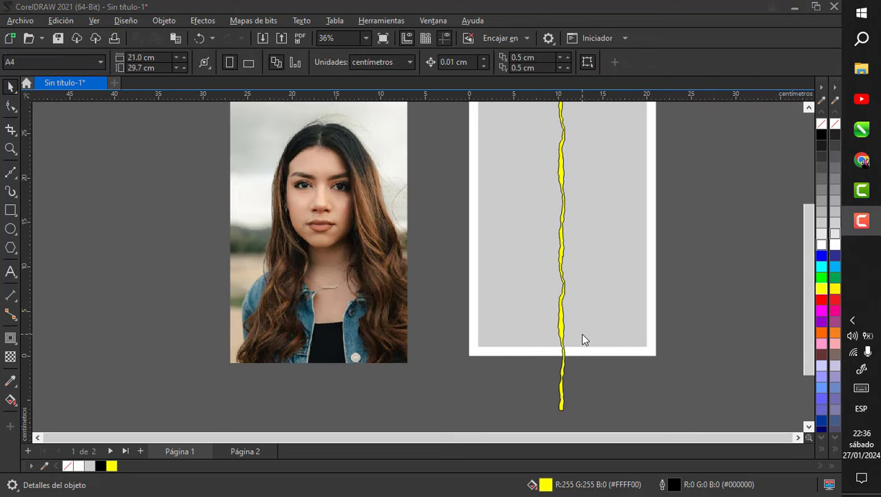
Draw a rectangle about 12.5 by 8.3 cm over the strip's overhang, its top edge on the grey rectangle's lower edge
{"action": "scroll", "coordinate": [560, 373], "scroll_direction": "up", "scroll_amount": 5}
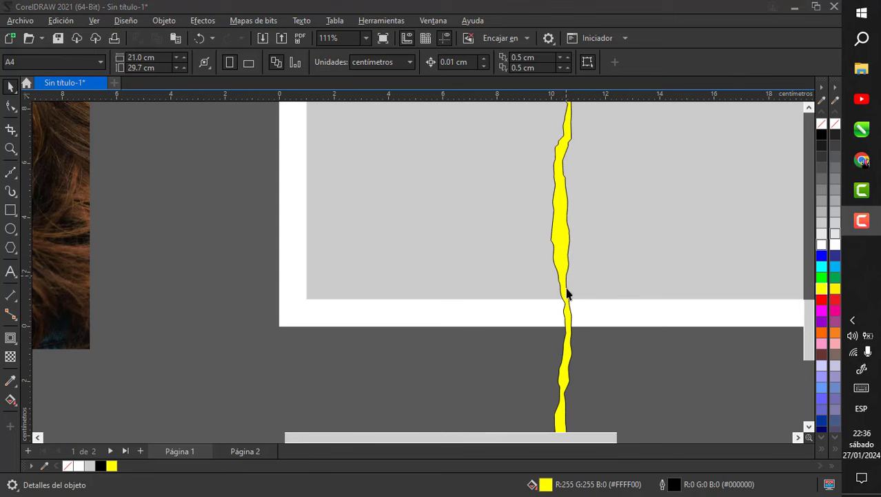
{"action": "scroll", "coordinate": [566, 358], "scroll_direction": "down", "scroll_amount": 4}
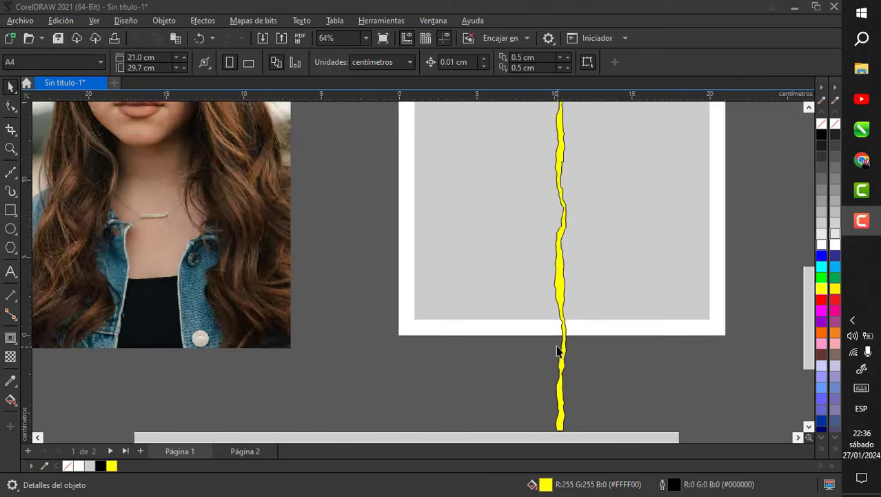
{"action": "scroll", "coordinate": [558, 366], "scroll_direction": "up", "scroll_amount": 2}
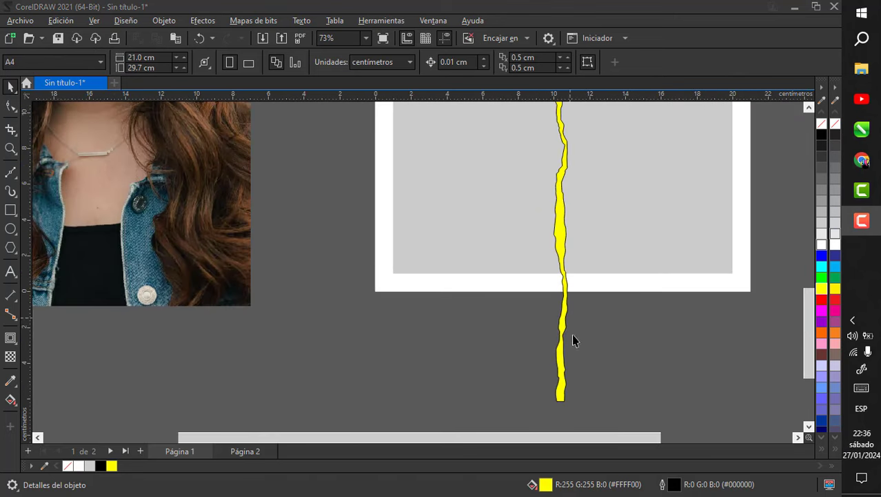
{"action": "left_click", "coordinate": [11, 211]}
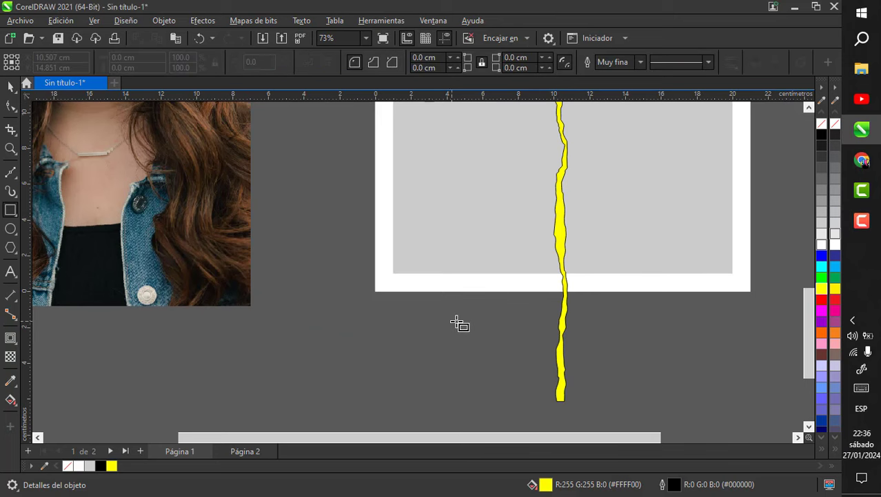
{"action": "left_click_drag", "start_coordinate": [516, 329], "coordinate": [668, 422]}
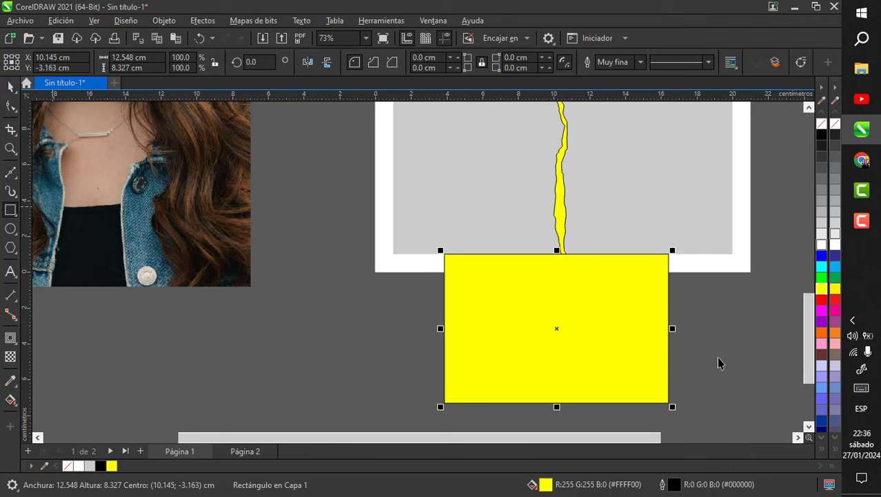
{"action": "key", "text": "space"}
{"action": "left_click_drag", "start_coordinate": [637, 321], "coordinate": [522, 366]}
{"action": "key", "text": "ctrl+z"}
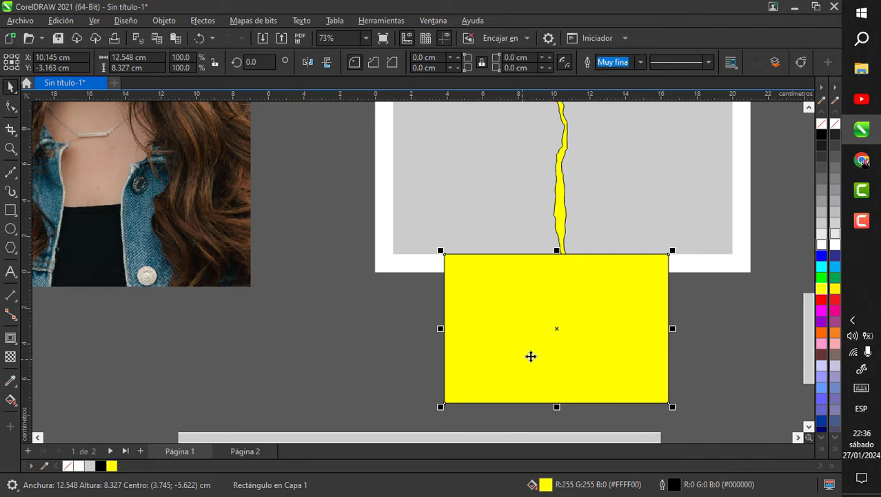
Trim the strip's overhang with the yellow rectangle and delete that rectangle
{"action": "left_click", "coordinate": [562, 220], "text": "shift"}
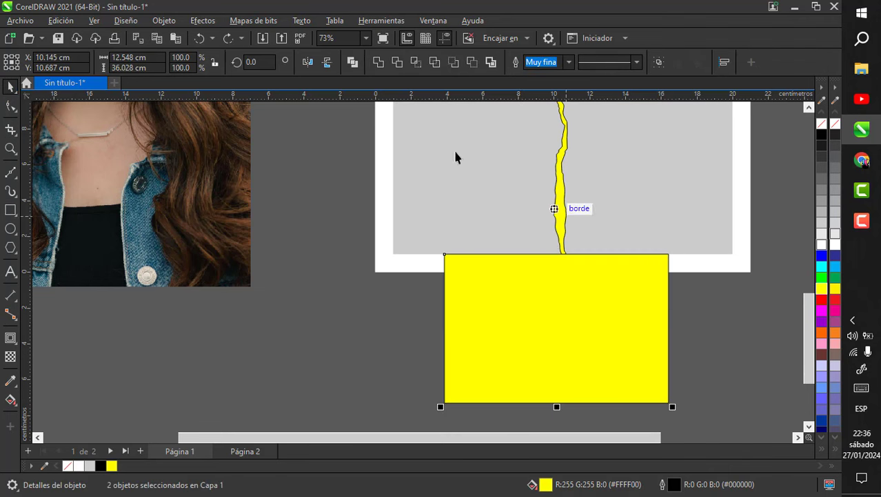
{"action": "left_click", "coordinate": [648, 333]}
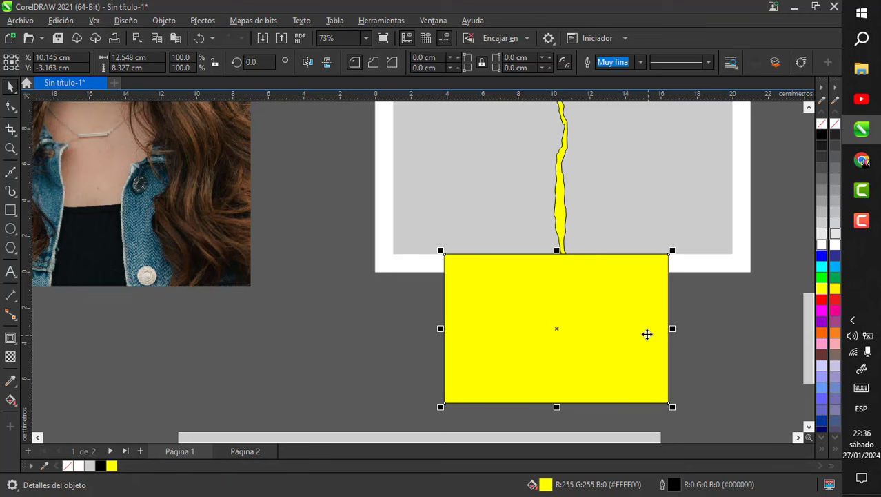
{"action": "key", "text": "Delete"}
{"action": "scroll", "coordinate": [633, 345], "scroll_direction": "down", "scroll_amount": 4}
{"action": "scroll", "coordinate": [610, 154], "scroll_direction": "up", "scroll_amount": 4}
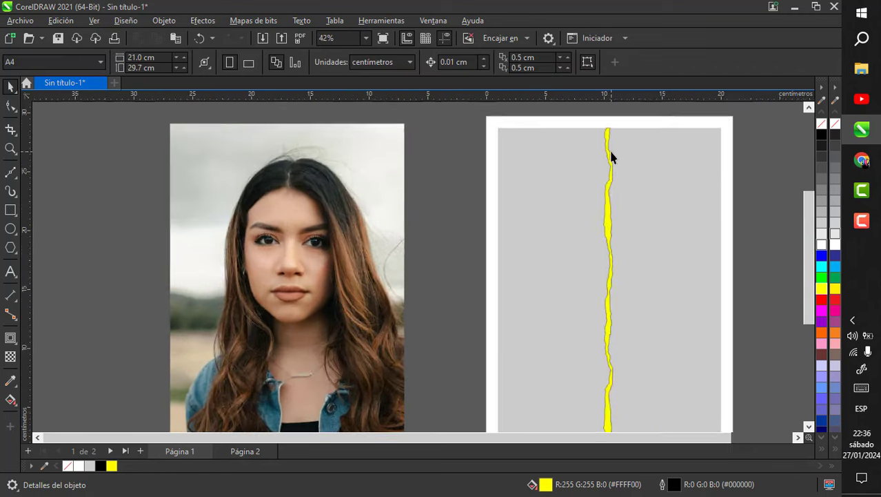
Fill the torn strip with dark grey (R:51 G:51 B:51)
{"action": "scroll", "coordinate": [567, 220], "scroll_direction": "down", "scroll_amount": 2}
{"action": "scroll", "coordinate": [593, 246], "scroll_direction": "up", "scroll_amount": 4}
{"action": "left_click", "coordinate": [592, 246]}
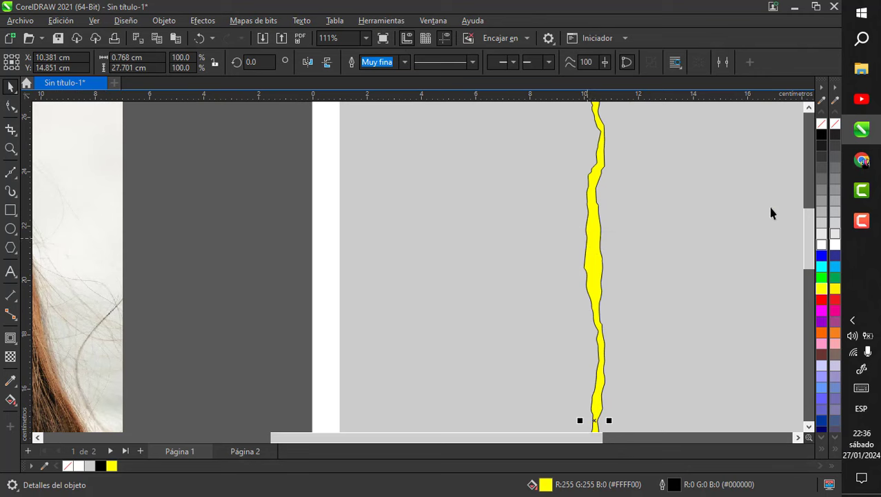
{"action": "left_click", "coordinate": [821, 157]}
{"action": "scroll", "coordinate": [494, 232], "scroll_direction": "down", "scroll_amount": 3}
{"action": "key", "text": "Escape"}
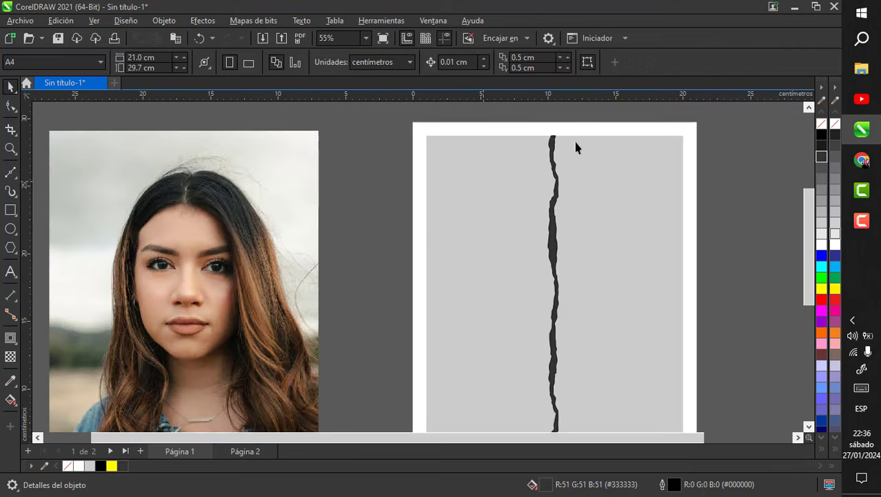
Remove the outline from the dark grey torn strip
{"action": "scroll", "coordinate": [546, 148], "scroll_direction": "up", "scroll_amount": 4}
{"action": "scroll", "coordinate": [547, 148], "scroll_direction": "up", "scroll_amount": 2}
{"action": "left_click", "coordinate": [500, 162]}
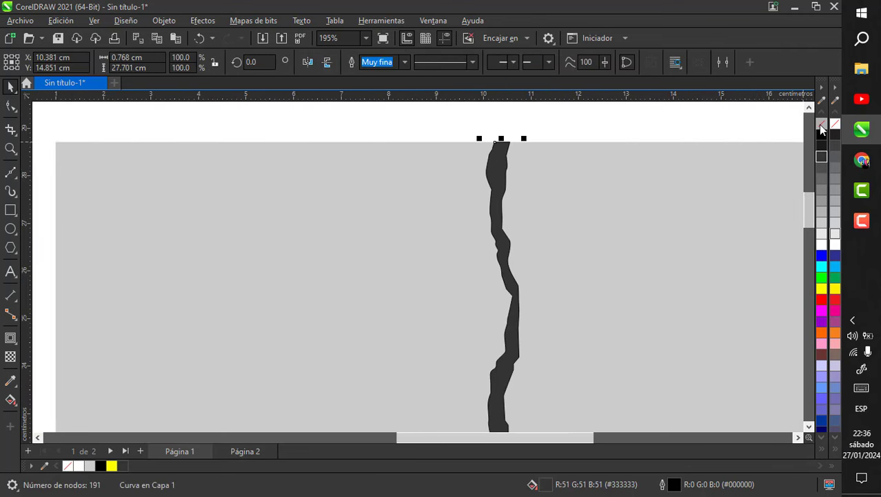
{"action": "right_click", "coordinate": [821, 126]}
{"action": "scroll", "coordinate": [537, 180], "scroll_direction": "down", "scroll_amount": 5}
{"action": "key", "text": "Escape"}
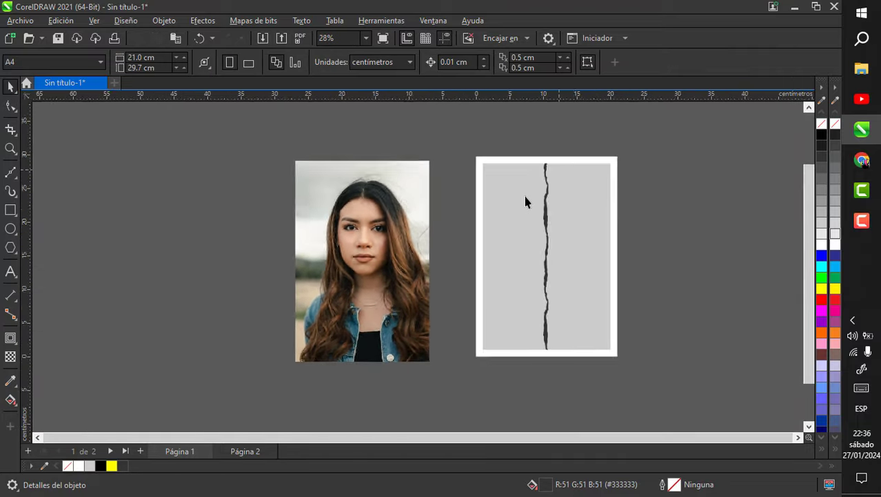
Shift the dark torn strip horizontally to about X 10.44 cm, near the middle of the grey rectangle
{"action": "scroll", "coordinate": [531, 202], "scroll_direction": "up", "scroll_amount": 3}
{"action": "mouse_move", "coordinate": [585, 211]}
{"action": "left_mouse_down"}
{"action": "mouse_move", "coordinate": [556, 211]}
{"action": "mouse_move", "coordinate": [582, 213]}
{"action": "left_mouse_up"}
{"action": "scroll", "coordinate": [584, 223], "scroll_direction": "down", "scroll_amount": 2}
{"action": "scroll", "coordinate": [578, 173], "scroll_direction": "up", "scroll_amount": 1}
{"action": "scroll", "coordinate": [582, 174], "scroll_direction": "up", "scroll_amount": 3}
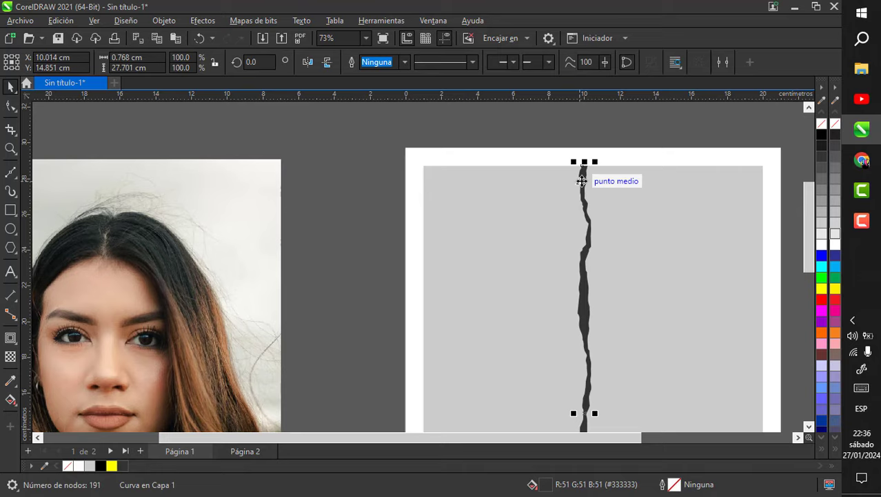
{"action": "left_click_drag", "start_coordinate": [583, 172], "coordinate": [594, 170]}
{"action": "scroll", "coordinate": [593, 170], "scroll_direction": "down", "scroll_amount": 3}
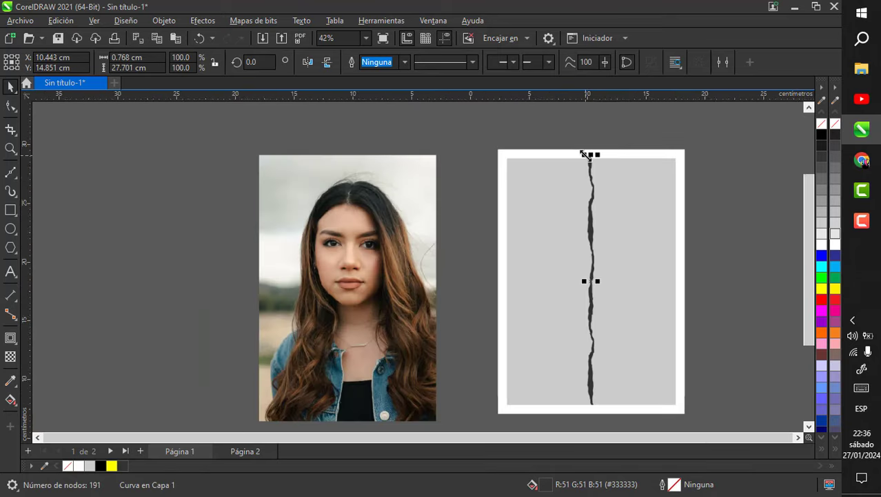
{"action": "left_click", "coordinate": [706, 238]}
{"action": "scroll", "coordinate": [602, 256], "scroll_direction": "down", "scroll_amount": 2}
{"action": "scroll", "coordinate": [606, 276], "scroll_direction": "up", "scroll_amount": 2}
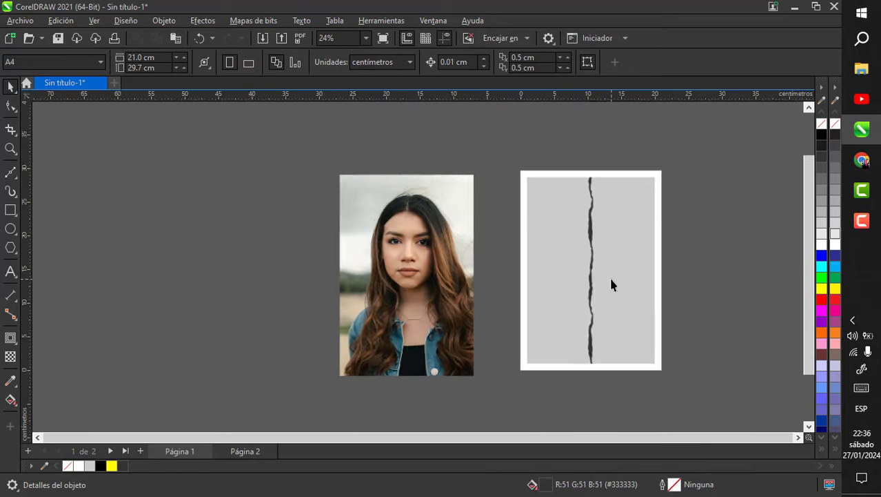
Move the portrait photo from the left of the page to its right, slightly higher than the frame
{"action": "scroll", "coordinate": [333, 248], "scroll_direction": "down", "scroll_amount": 1}
{"action": "left_click_drag", "start_coordinate": [316, 248], "coordinate": [631, 245]}
{"action": "scroll", "coordinate": [630, 246], "scroll_direction": "up", "scroll_amount": 1}
{"action": "left_click", "coordinate": [613, 140]}
{"action": "left_click", "coordinate": [616, 307]}
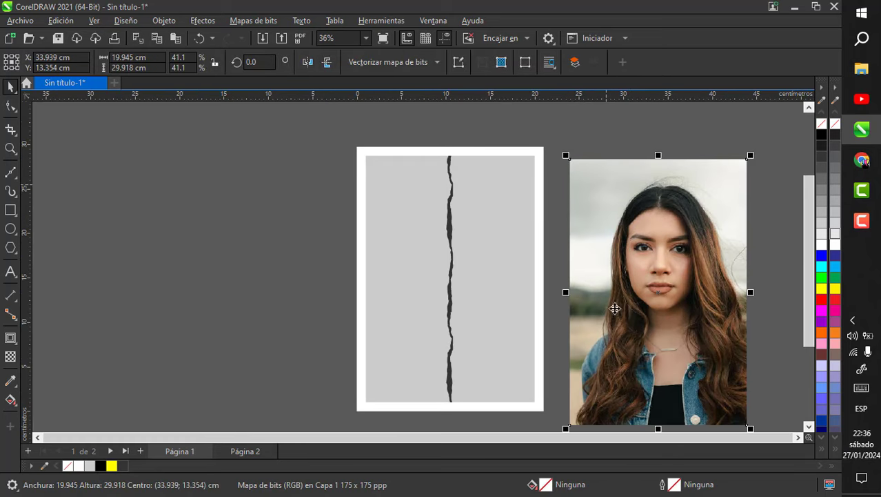
{"action": "left_click_drag", "start_coordinate": [638, 274], "coordinate": [648, 248]}
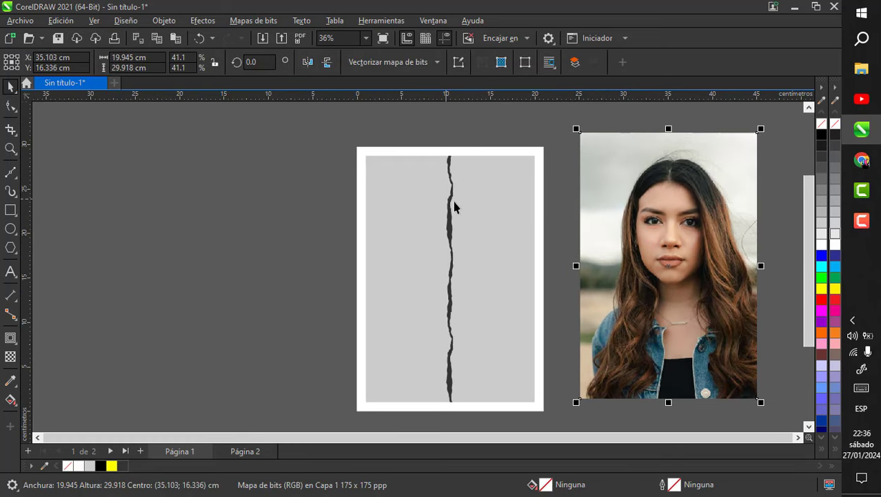
Place the portrait photo inside the grey rectangle with PowerClip, behind the torn strip
{"action": "left_click_drag", "start_coordinate": [500, 207], "coordinate": [583, 224]}
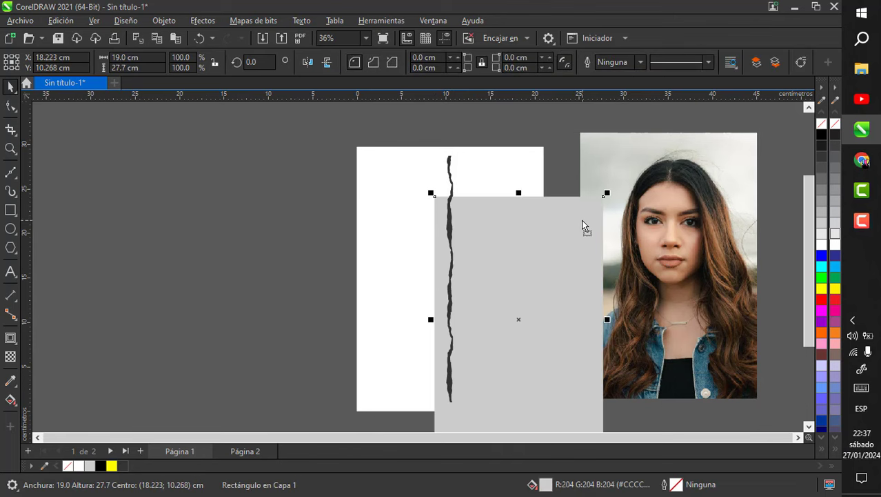
{"action": "key", "text": "ctrl+z"}
{"action": "left_click", "coordinate": [625, 212]}
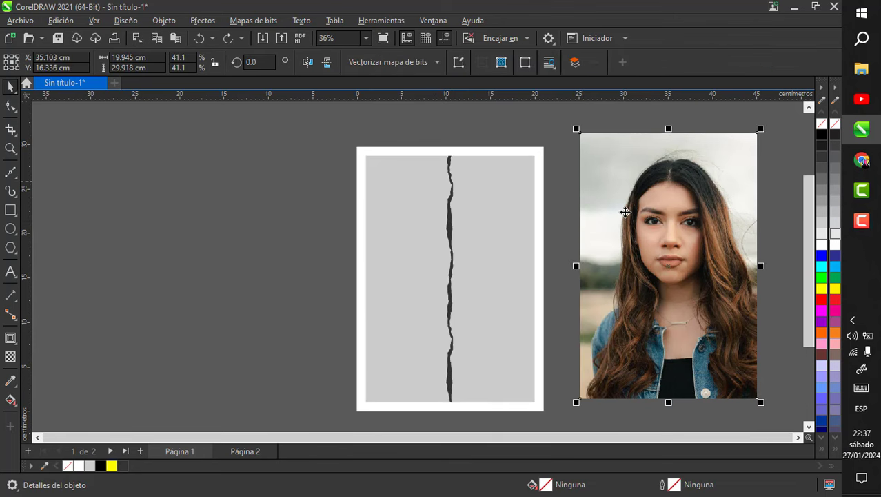
{"action": "right_click", "coordinate": [625, 215]}
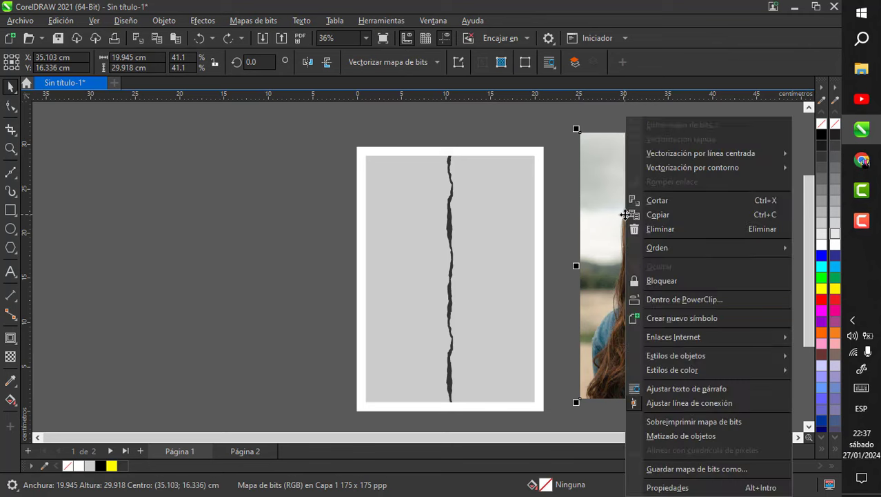
{"action": "left_click", "coordinate": [648, 301]}
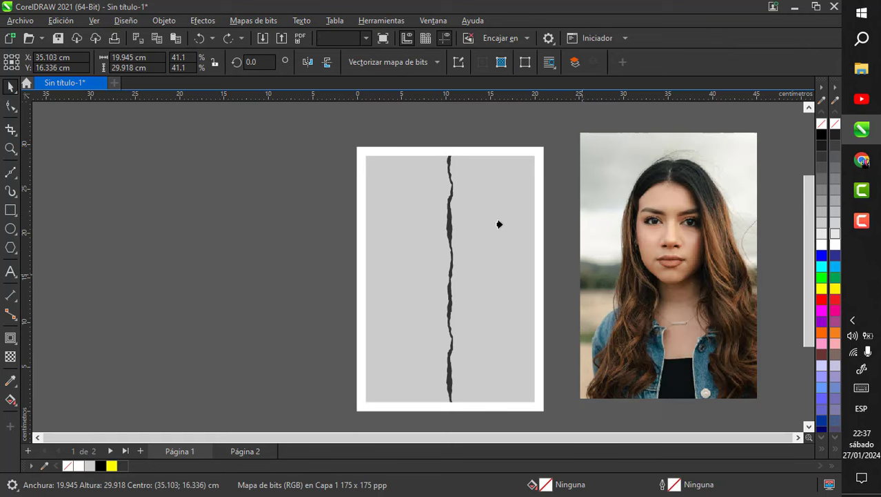
{"action": "left_click", "coordinate": [481, 187]}
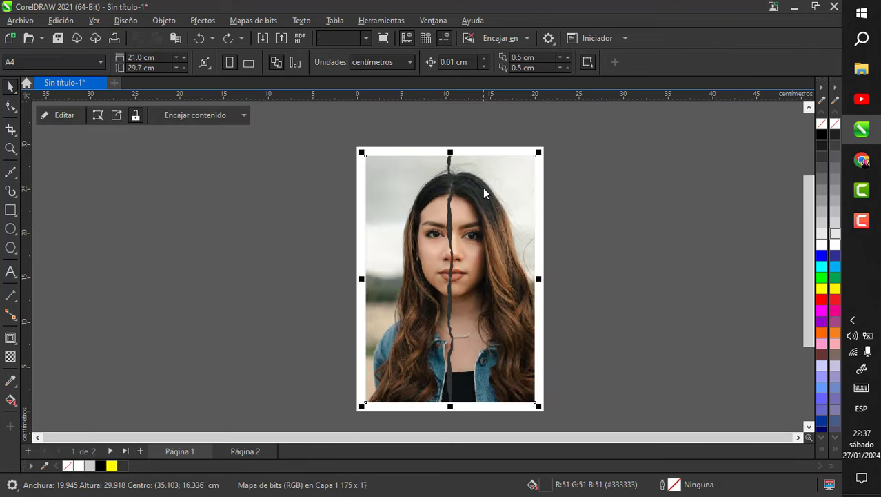
{"action": "left_click", "coordinate": [632, 241]}
Open the PowerClip contents of the frame and move the portrait photo up to about X 10.5 cm, Y 15.87 cm
{"action": "key", "text": "F4"}
{"action": "scroll", "coordinate": [481, 248], "scroll_direction": "up", "scroll_amount": 3}
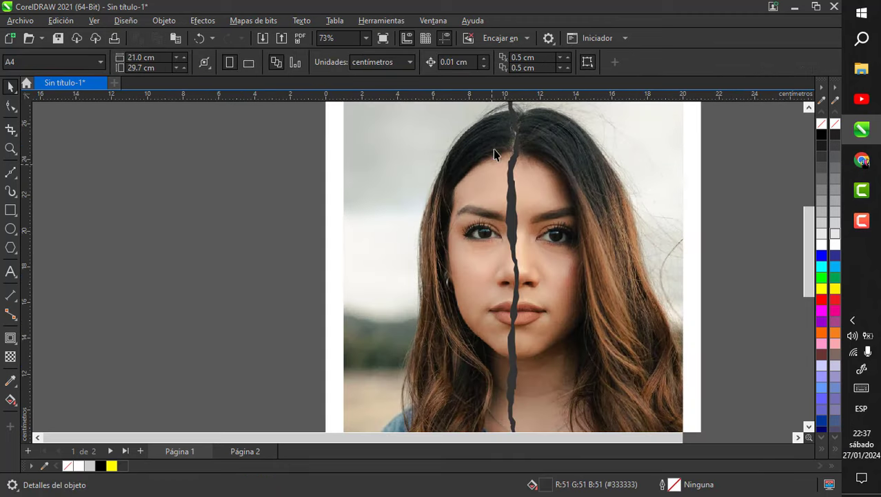
{"action": "scroll", "coordinate": [508, 188], "scroll_direction": "down", "scroll_amount": 4}
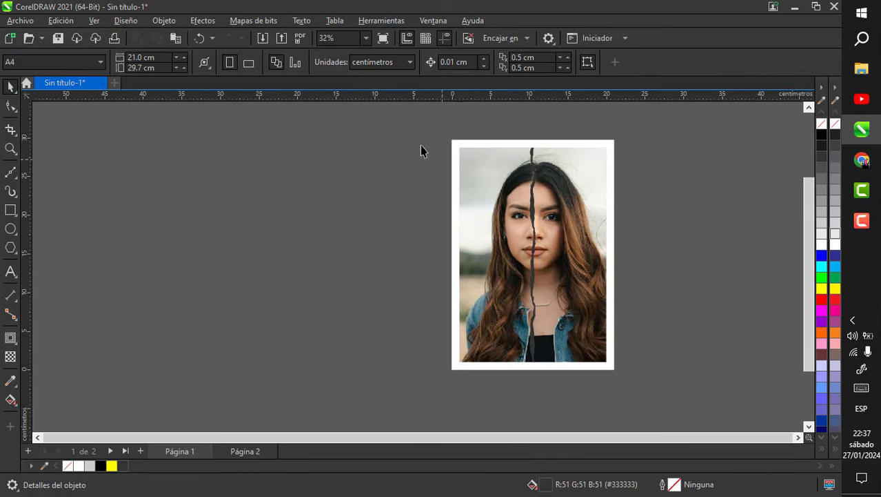
{"action": "scroll", "coordinate": [422, 151], "scroll_direction": "up", "scroll_amount": 1}
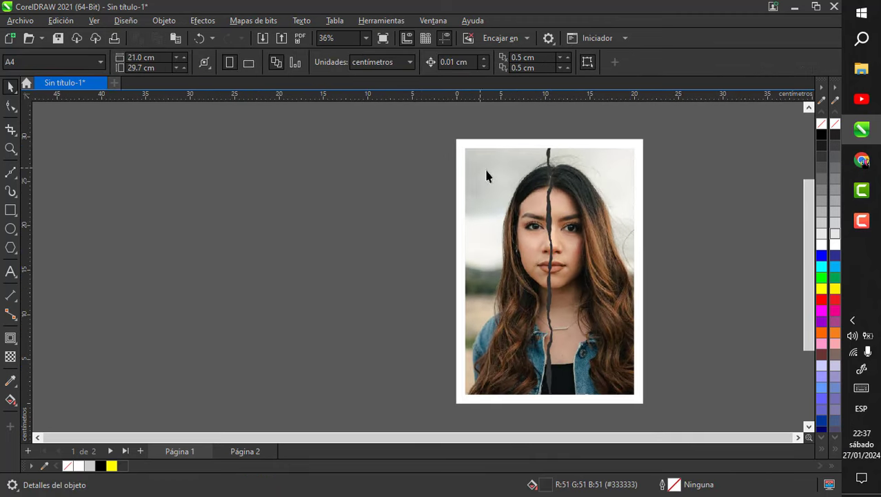
{"action": "left_click", "coordinate": [613, 228]}
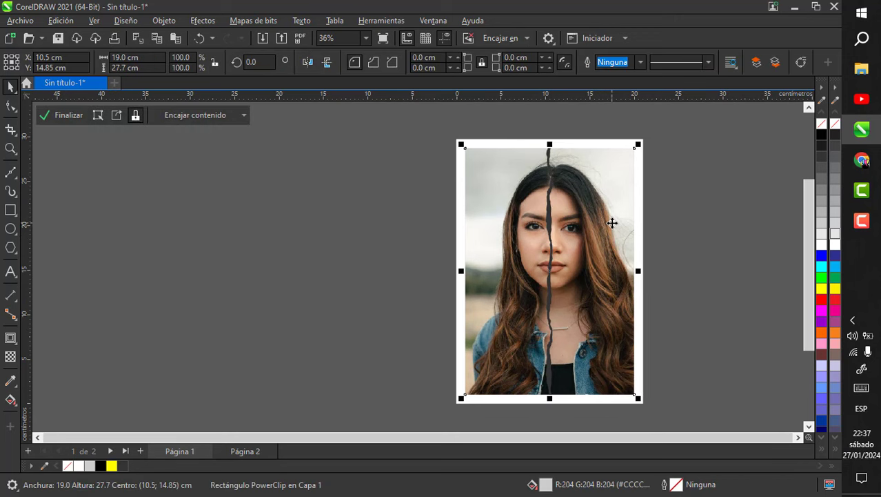
{"action": "double_click", "coordinate": [613, 222]}
{"action": "left_click_drag", "start_coordinate": [559, 252], "coordinate": [562, 241]}
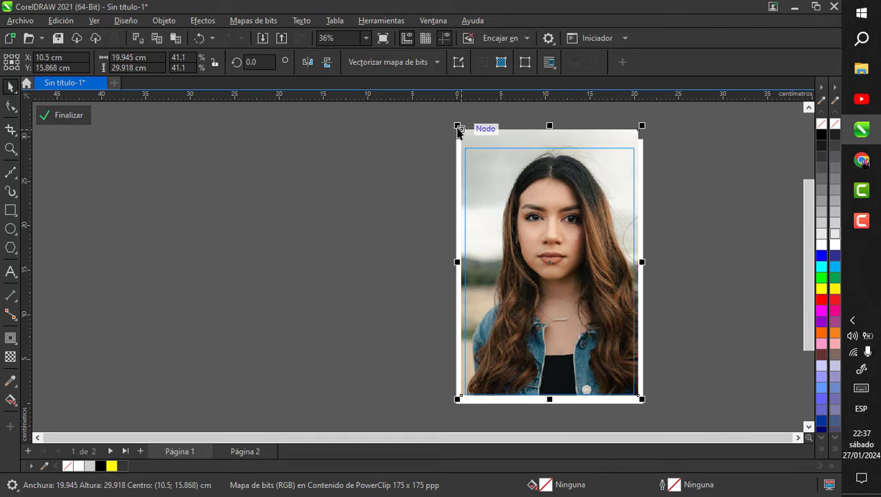
Enlarge the portrait photo proportionally to about 20.08 by 30.12 cm and finish editing the PowerClip contents
{"action": "mouse_move", "coordinate": [458, 126]}
{"action": "left_mouse_down"}
{"action": "mouse_move", "coordinate": [445, 110]}
{"action": "mouse_move", "coordinate": [457, 123]}
{"action": "left_mouse_up"}
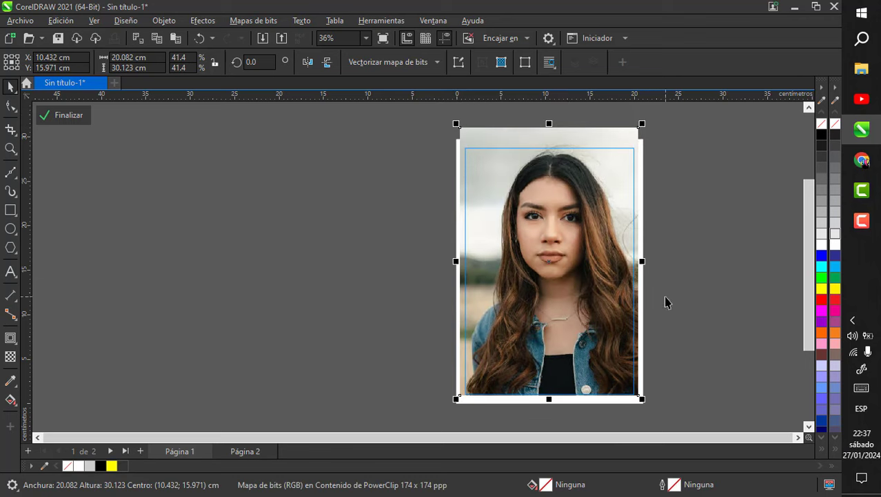
{"action": "left_click", "coordinate": [732, 217], "text": "ctrl"}
{"action": "left_click", "coordinate": [733, 217]}
Shift the dark torn strip horizontally to about X 10.51 cm, between the portrait's eyes
{"action": "scroll", "coordinate": [558, 187], "scroll_direction": "up", "scroll_amount": 7}
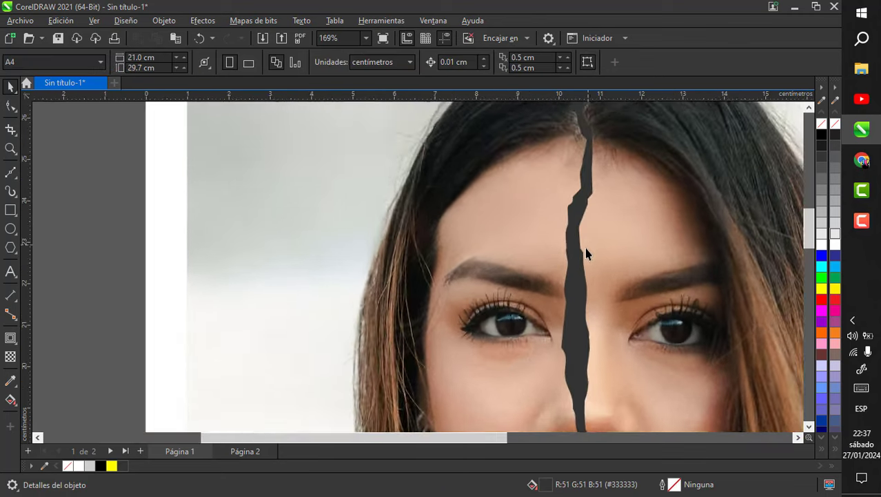
{"action": "scroll", "coordinate": [586, 254], "scroll_direction": "down", "scroll_amount": 1}
{"action": "scroll", "coordinate": [573, 313], "scroll_direction": "up", "scroll_amount": 1}
{"action": "left_click", "coordinate": [596, 306]}
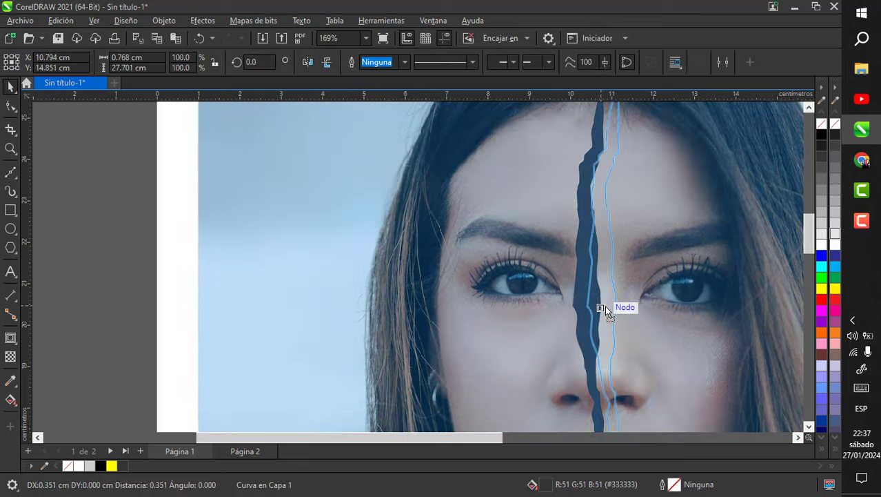
{"action": "scroll", "coordinate": [592, 296], "scroll_direction": "down", "scroll_amount": 4}
{"action": "scroll", "coordinate": [587, 283], "scroll_direction": "down", "scroll_amount": 3}
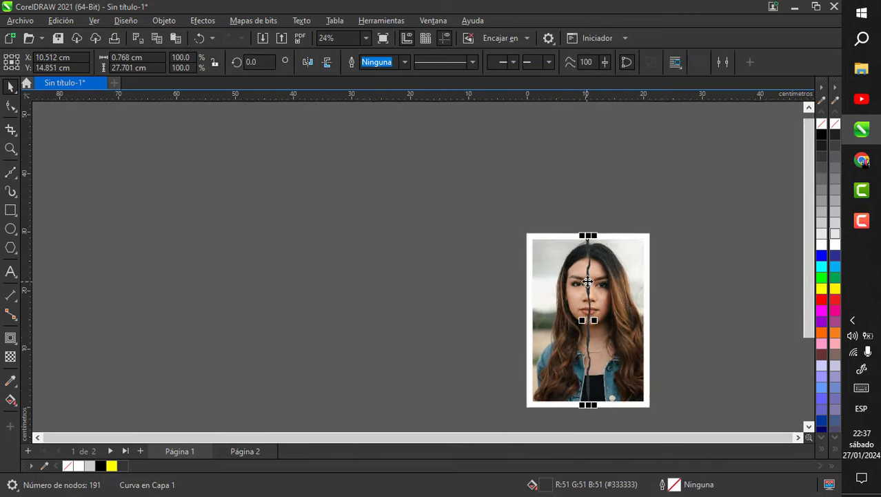
{"action": "left_click", "coordinate": [679, 320]}
Fill the torn strip with light grey (R179 G179 B179)
{"action": "scroll", "coordinate": [586, 315], "scroll_direction": "up", "scroll_amount": 3}
{"action": "scroll", "coordinate": [584, 237], "scroll_direction": "up", "scroll_amount": 3}
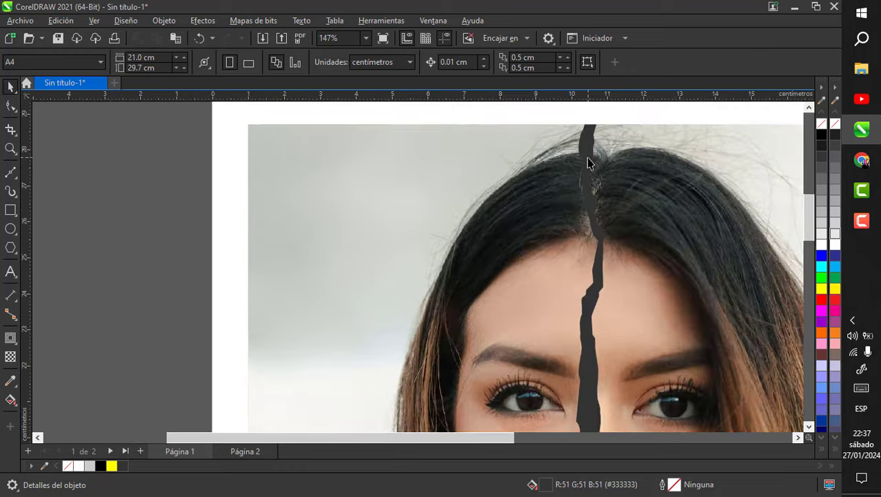
{"action": "left_click", "coordinate": [592, 141]}
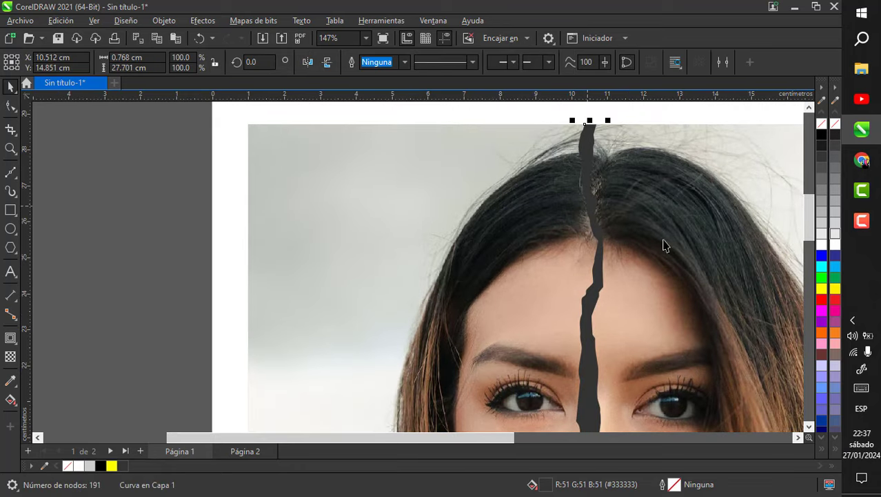
{"action": "left_click", "coordinate": [825, 217]}
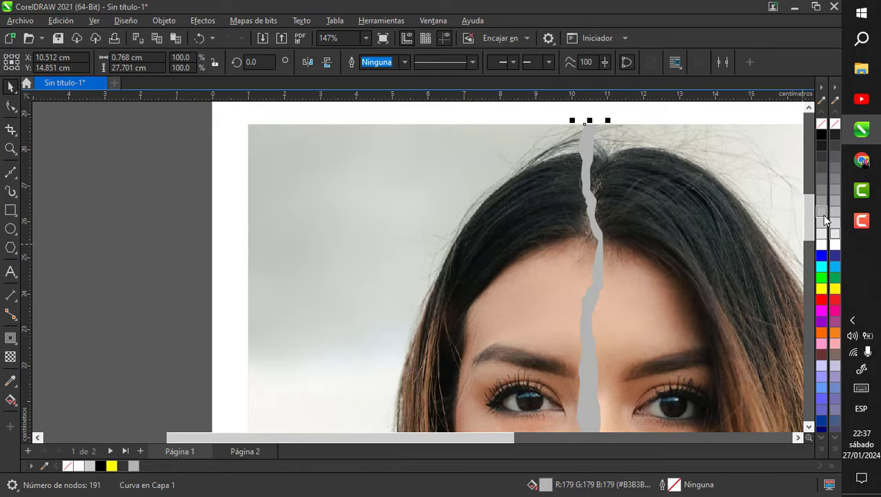
{"action": "scroll", "coordinate": [526, 187], "scroll_direction": "down", "scroll_amount": 4}
{"action": "key", "text": "Escape"}
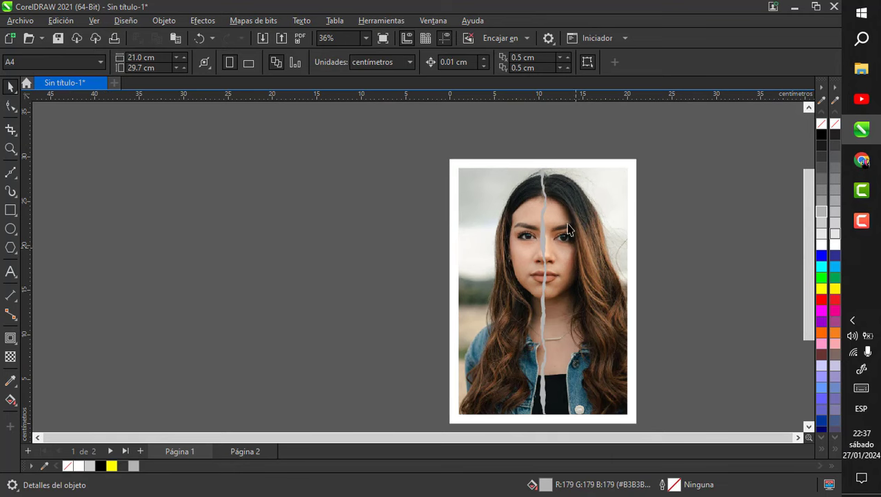
Start a Bézier path at the photo's upper-right corner and run it along the top edge to the torn strip
{"action": "scroll", "coordinate": [553, 166], "scroll_direction": "up", "scroll_amount": 4}
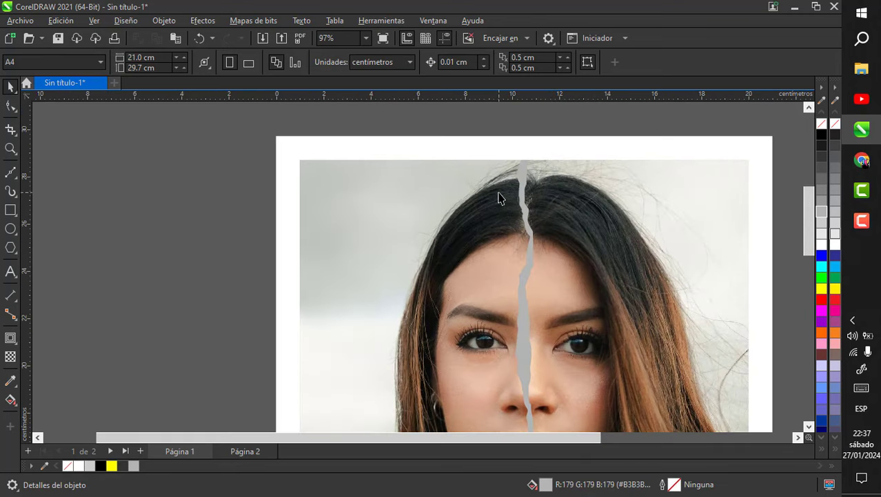
{"action": "left_click", "coordinate": [11, 172]}
{"action": "scroll", "coordinate": [403, 133], "scroll_direction": "down", "scroll_amount": 2}
{"action": "scroll", "coordinate": [611, 153], "scroll_direction": "up", "scroll_amount": 3}
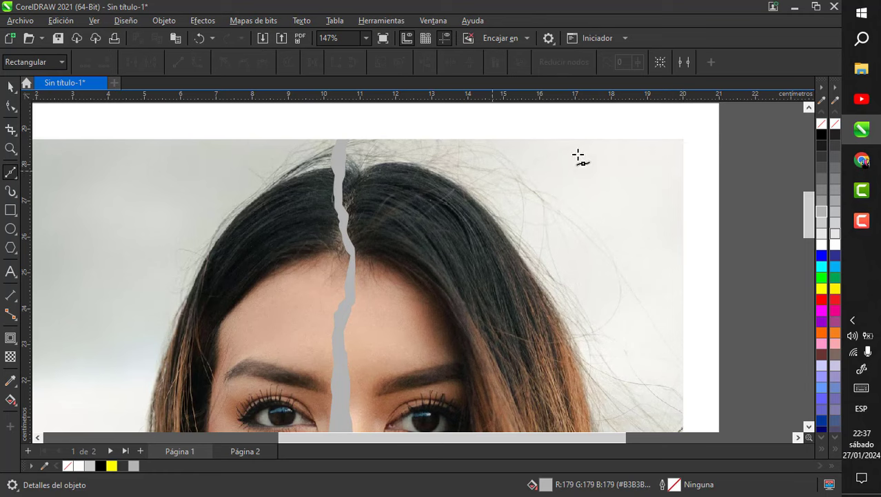
{"action": "scroll", "coordinate": [674, 159], "scroll_direction": "up", "scroll_amount": 1}
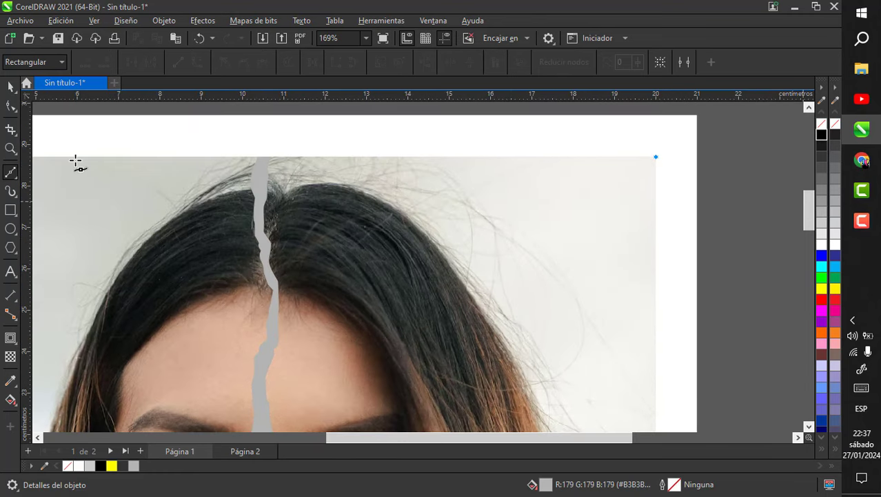
{"action": "scroll", "coordinate": [335, 178], "scroll_direction": "up", "scroll_amount": 7}
{"action": "left_click", "coordinate": [260, 157]}
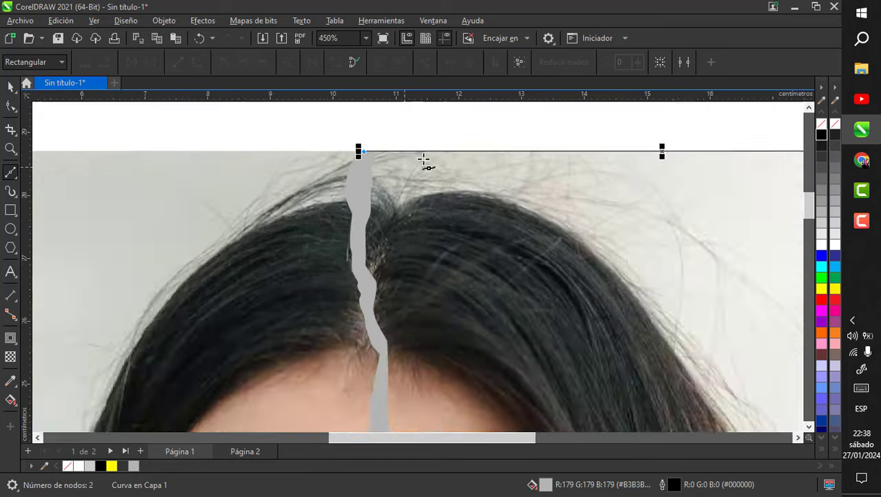
Continue the Bézier path down the middle of the torn strip from the top edge through the hair to the hairline
{"action": "scroll", "coordinate": [407, 164], "scroll_direction": "up", "scroll_amount": 3}
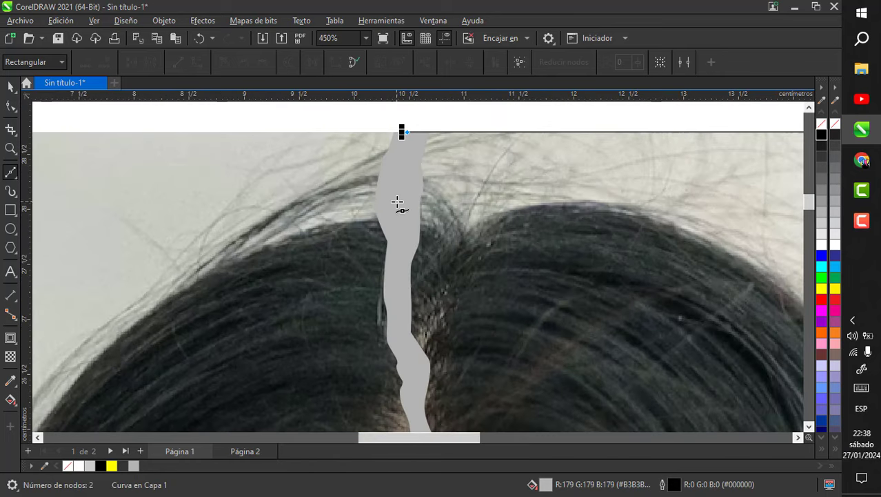
{"action": "left_click", "coordinate": [398, 201]}
{"action": "left_click", "coordinate": [400, 285]}
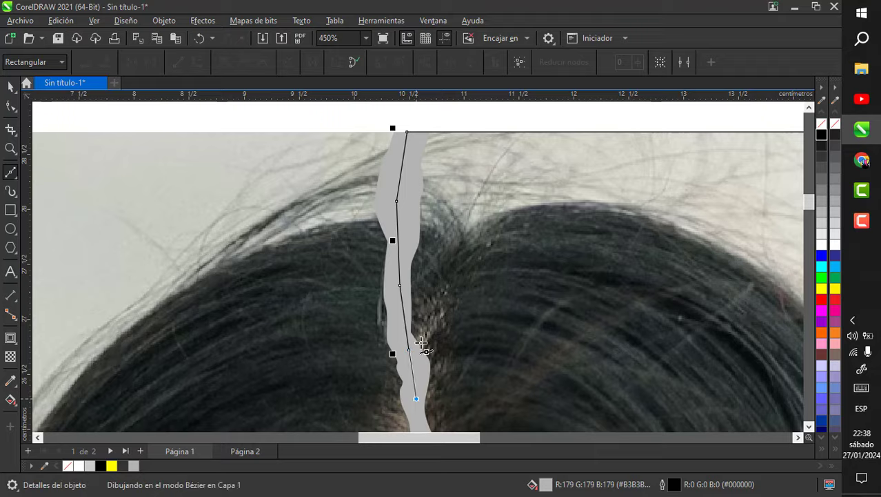
{"action": "scroll", "coordinate": [452, 186], "scroll_direction": "down", "scroll_amount": 6}
{"action": "scroll", "coordinate": [448, 362], "scroll_direction": "up", "scroll_amount": 8}
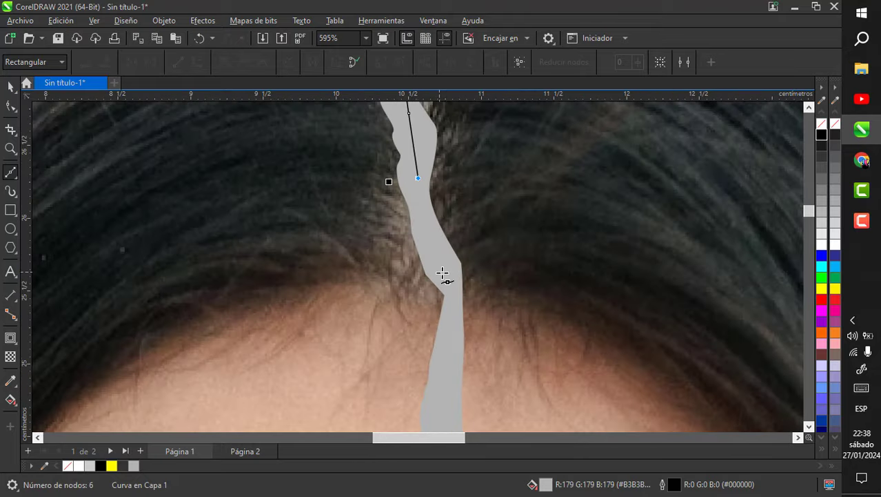
{"action": "left_click", "coordinate": [442, 272]}
{"action": "left_click", "coordinate": [450, 312]}
Extend the Bézier path along the middle of the strip across the forehead to between the eyebrows and eyes
{"action": "scroll", "coordinate": [488, 201], "scroll_direction": "down", "scroll_amount": 2}
{"action": "scroll", "coordinate": [464, 297], "scroll_direction": "up", "scroll_amount": 1}
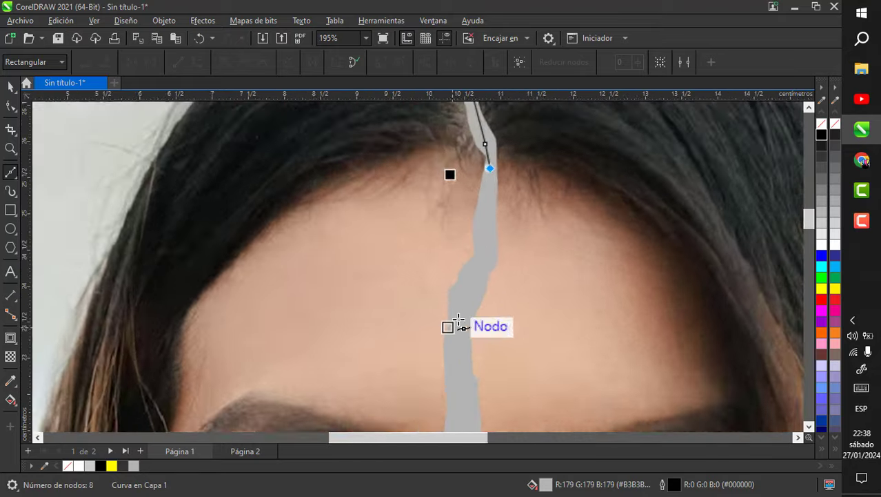
{"action": "scroll", "coordinate": [459, 319], "scroll_direction": "up", "scroll_amount": 1}
{"action": "left_click", "coordinate": [486, 246]}
{"action": "left_click", "coordinate": [469, 317]}
{"action": "scroll", "coordinate": [582, 139], "scroll_direction": "down", "scroll_amount": 1}
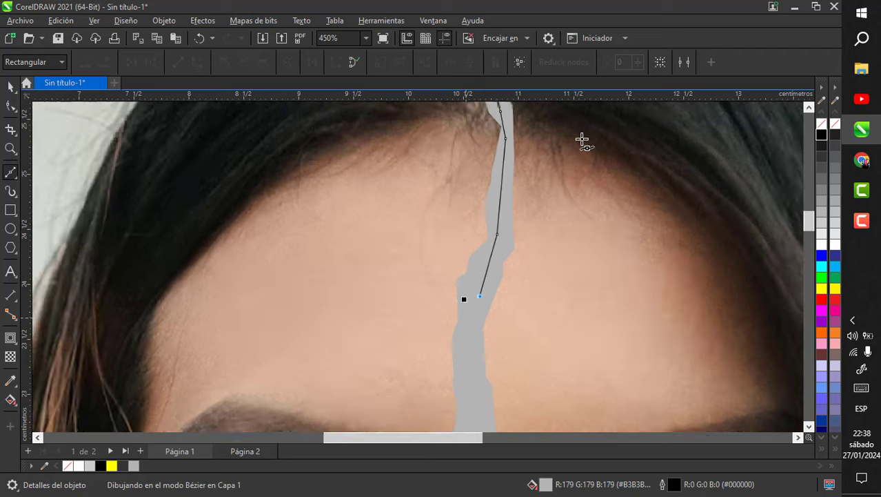
{"action": "scroll", "coordinate": [582, 139], "scroll_direction": "down", "scroll_amount": 1}
{"action": "scroll", "coordinate": [520, 271], "scroll_direction": "up", "scroll_amount": 2}
{"action": "left_click", "coordinate": [499, 325]}
{"action": "scroll", "coordinate": [537, 174], "scroll_direction": "down", "scroll_amount": 2}
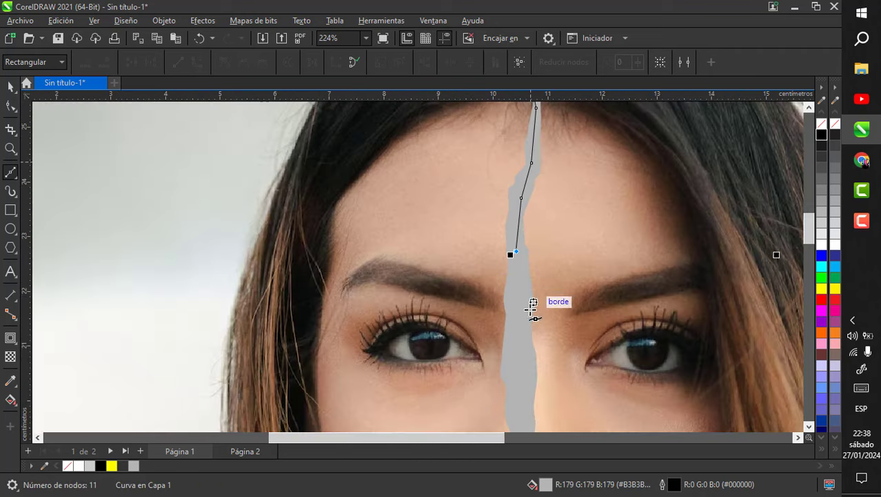
{"action": "left_click", "coordinate": [520, 316]}
Carry the Bézier path along the strip down the nose to just below the nostrils
{"action": "scroll", "coordinate": [541, 150], "scroll_direction": "down", "scroll_amount": 2}
{"action": "scroll", "coordinate": [533, 221], "scroll_direction": "up", "scroll_amount": 2}
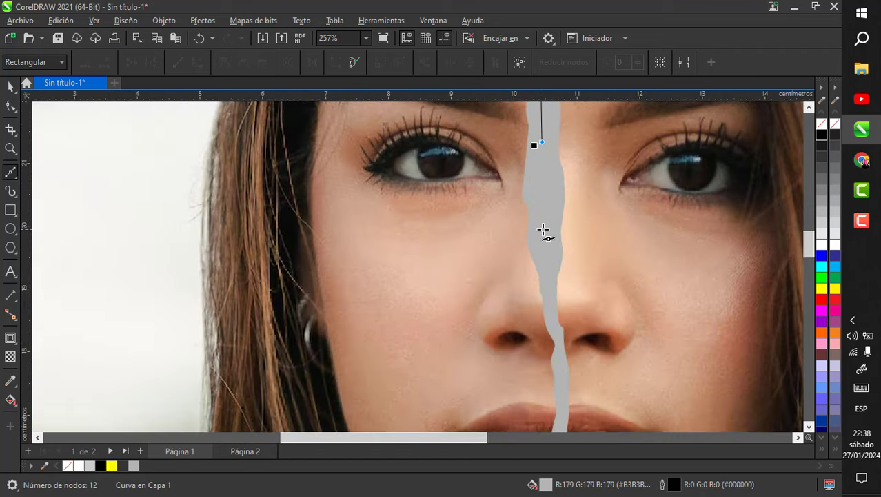
{"action": "left_click", "coordinate": [544, 232]}
{"action": "scroll", "coordinate": [544, 325], "scroll_direction": "up", "scroll_amount": 3}
{"action": "left_click", "coordinate": [574, 300]}
{"action": "left_click", "coordinate": [595, 378]}
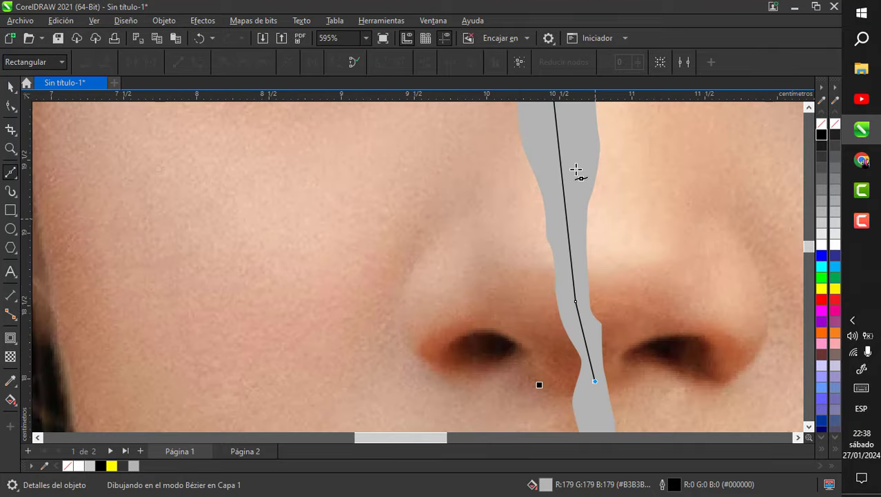
Extend the Bézier path inside the strip across the lips and down to the chin
{"action": "scroll", "coordinate": [578, 173], "scroll_direction": "down", "scroll_amount": 3}
{"action": "scroll", "coordinate": [582, 302], "scroll_direction": "up", "scroll_amount": 2}
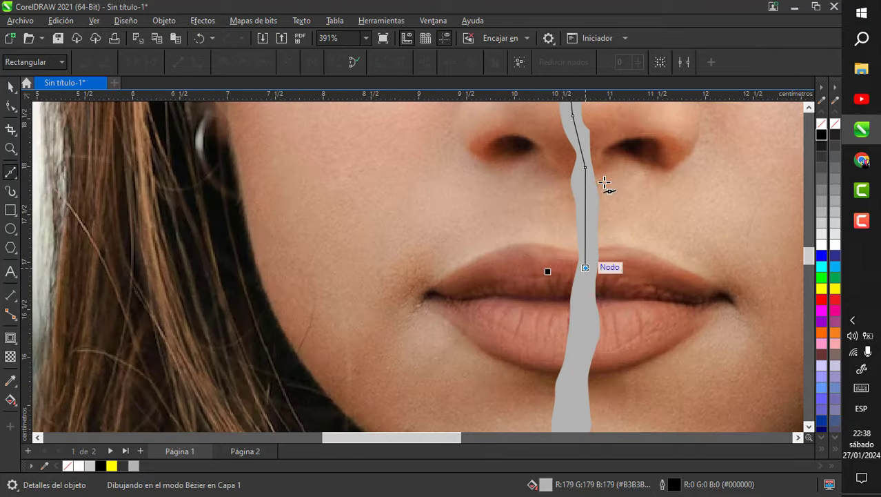
{"action": "scroll", "coordinate": [600, 242], "scroll_direction": "down", "scroll_amount": 1}
{"action": "left_click", "coordinate": [596, 291]}
{"action": "scroll", "coordinate": [587, 295], "scroll_direction": "up", "scroll_amount": 1}
{"action": "left_click", "coordinate": [587, 295]}
{"action": "scroll", "coordinate": [600, 263], "scroll_direction": "down", "scroll_amount": 1}
{"action": "scroll", "coordinate": [592, 301], "scroll_direction": "up", "scroll_amount": 1}
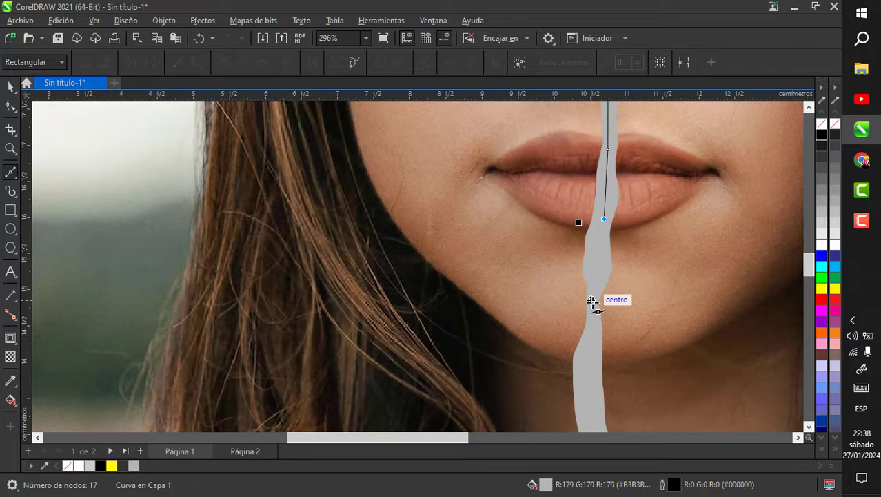
{"action": "left_click", "coordinate": [592, 330]}
Continue the Bézier path inside the strip down the neck to the level of the necklace
{"action": "scroll", "coordinate": [621, 155], "scroll_direction": "down", "scroll_amount": 5}
{"action": "scroll", "coordinate": [610, 303], "scroll_direction": "up", "scroll_amount": 4}
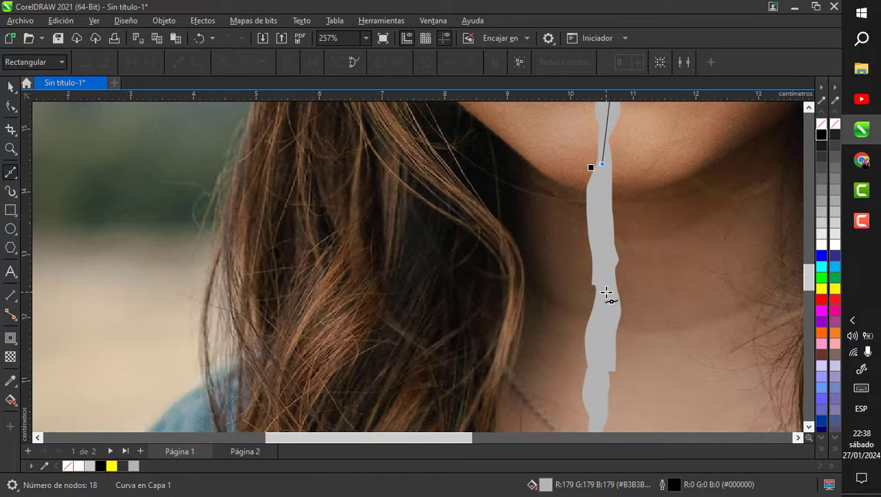
{"action": "left_click", "coordinate": [606, 293]}
{"action": "scroll", "coordinate": [613, 157], "scroll_direction": "down", "scroll_amount": 3}
{"action": "scroll", "coordinate": [609, 272], "scroll_direction": "up", "scroll_amount": 2}
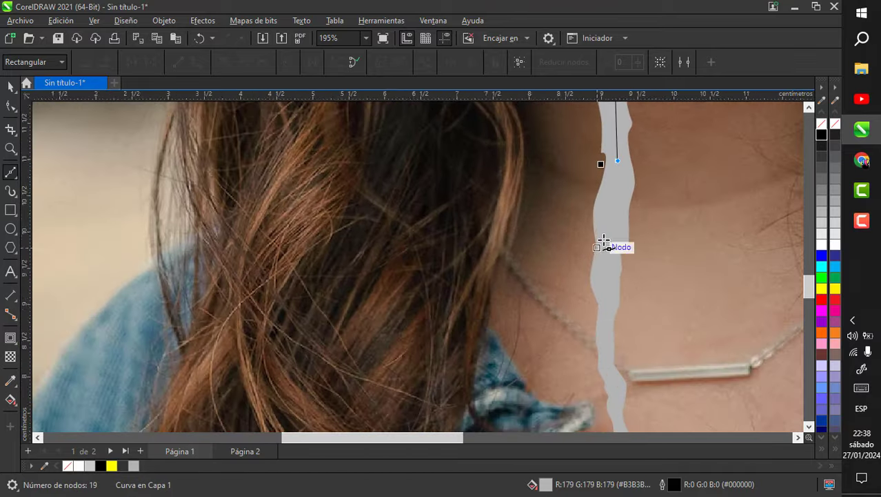
{"action": "left_click", "coordinate": [604, 325]}
{"action": "scroll", "coordinate": [606, 331], "scroll_direction": "down", "scroll_amount": 1}
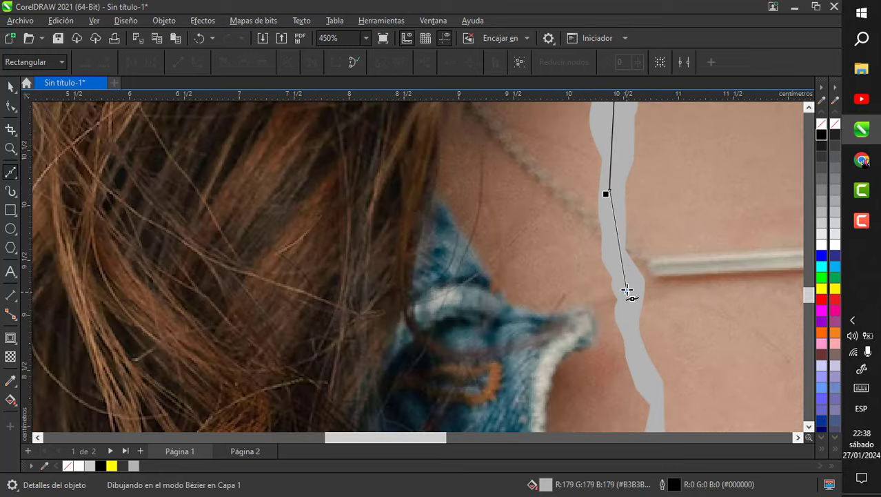
{"action": "left_click", "coordinate": [627, 291]}
Follow the bends of the strip with further Bézier nodes from the necklace down the bare chest
{"action": "scroll", "coordinate": [631, 297], "scroll_direction": "down", "scroll_amount": 1}
{"action": "scroll", "coordinate": [635, 267], "scroll_direction": "up", "scroll_amount": 1}
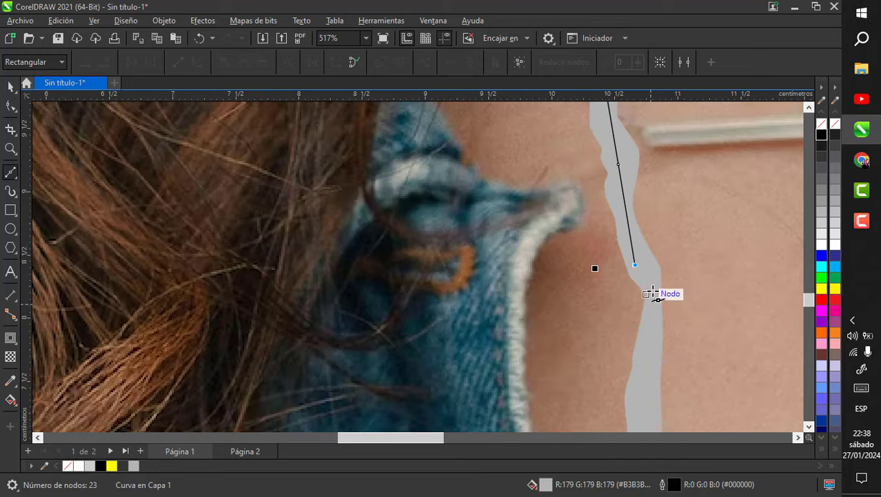
{"action": "scroll", "coordinate": [648, 219], "scroll_direction": "down", "scroll_amount": 1}
{"action": "scroll", "coordinate": [635, 334], "scroll_direction": "up", "scroll_amount": 1}
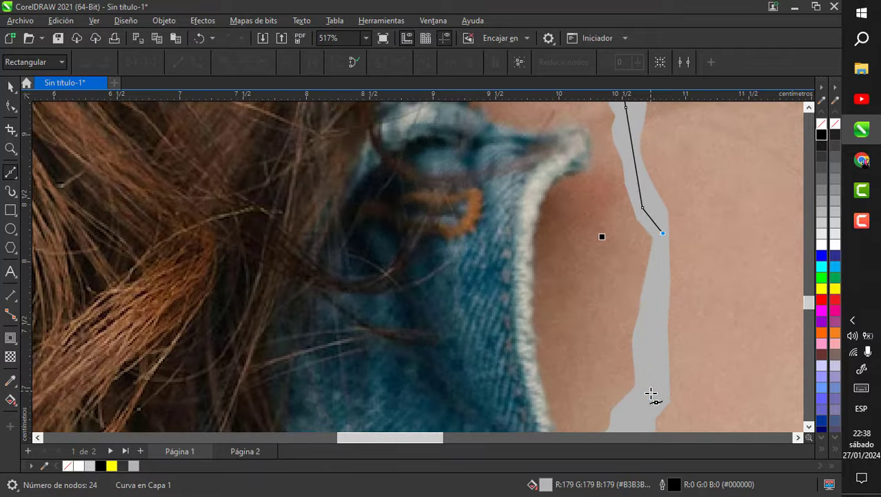
{"action": "left_click", "coordinate": [652, 394]}
{"action": "scroll", "coordinate": [698, 157], "scroll_direction": "down", "scroll_amount": 1}
{"action": "scroll", "coordinate": [656, 331], "scroll_direction": "up", "scroll_amount": 1}
{"action": "scroll", "coordinate": [656, 331], "scroll_direction": "up", "scroll_amount": 2}
{"action": "left_click", "coordinate": [633, 380]}
Continue the Bézier path inside the strip from the bare chest down to the neckline of the black top
{"action": "scroll", "coordinate": [687, 176], "scroll_direction": "down", "scroll_amount": 4}
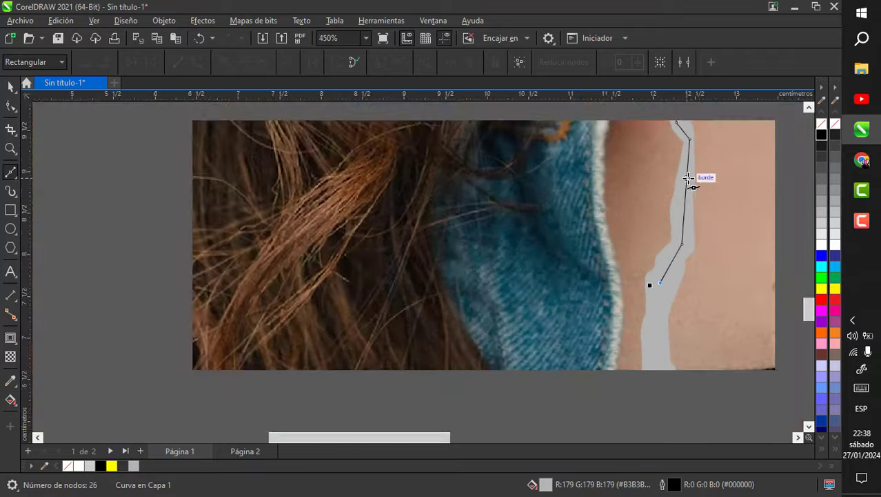
{"action": "scroll", "coordinate": [665, 346], "scroll_direction": "up", "scroll_amount": 2}
{"action": "left_click", "coordinate": [665, 347]}
{"action": "scroll", "coordinate": [686, 185], "scroll_direction": "down", "scroll_amount": 1}
{"action": "scroll", "coordinate": [687, 186], "scroll_direction": "down", "scroll_amount": 1}
{"action": "scroll", "coordinate": [665, 305], "scroll_direction": "up", "scroll_amount": 1}
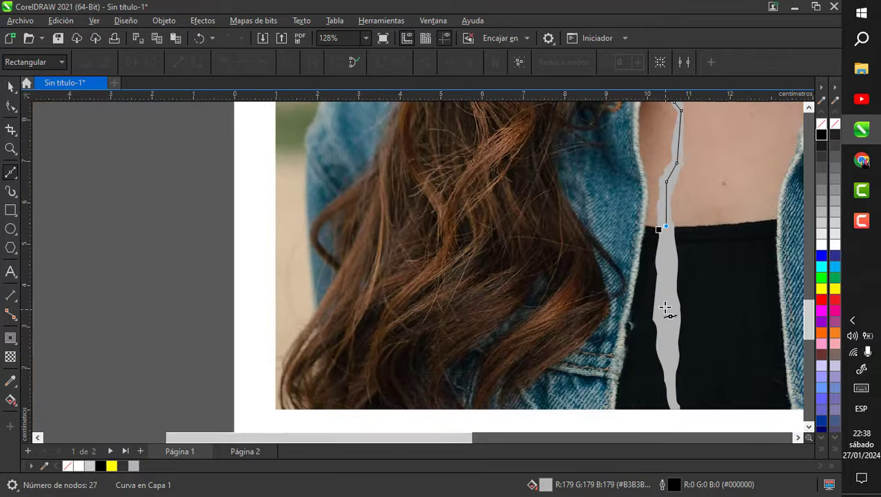
Carry the Bézier path inside the strip down the black top to the photo's bottom edge
{"action": "left_click", "coordinate": [665, 305]}
{"action": "scroll", "coordinate": [676, 428], "scroll_direction": "up", "scroll_amount": 1}
{"action": "scroll", "coordinate": [676, 427], "scroll_direction": "up", "scroll_amount": 1}
{"action": "left_click", "coordinate": [675, 357]}
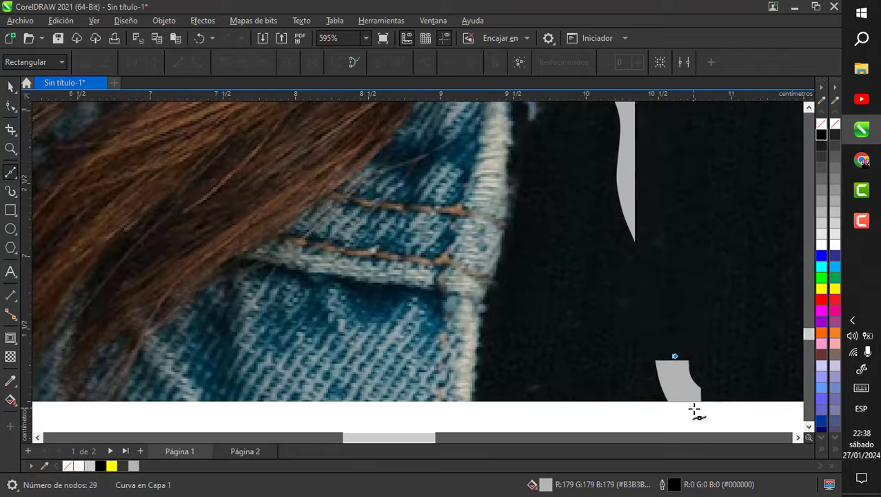
{"action": "left_click", "coordinate": [680, 400]}
{"action": "scroll", "coordinate": [681, 401], "scroll_direction": "down", "scroll_amount": 3}
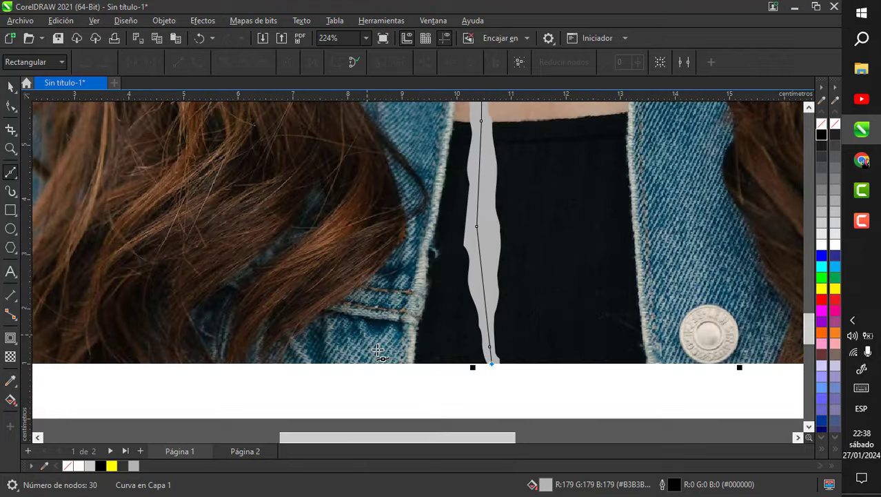
Close the Bézier path around the photo's right half through its bottom-right and top-right corners
{"action": "left_click", "coordinate": [690, 355]}
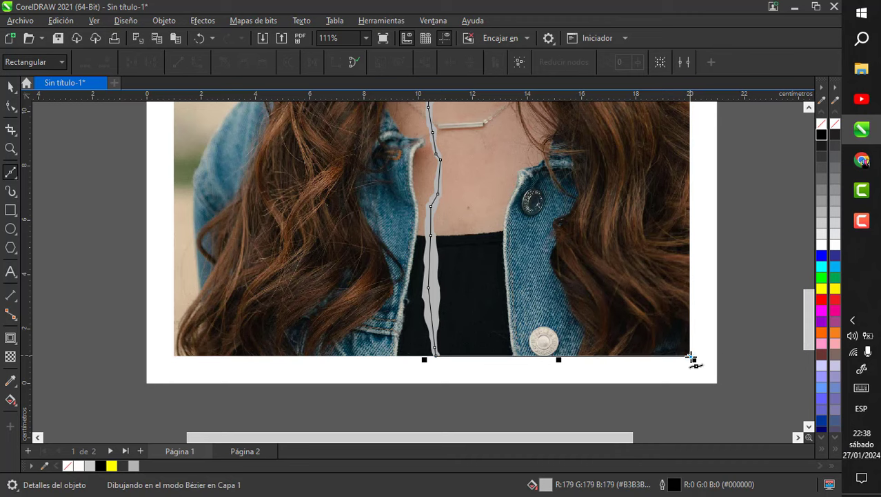
{"action": "scroll", "coordinate": [586, 375], "scroll_direction": "down", "scroll_amount": 4}
{"action": "scroll", "coordinate": [627, 172], "scroll_direction": "up", "scroll_amount": 2}
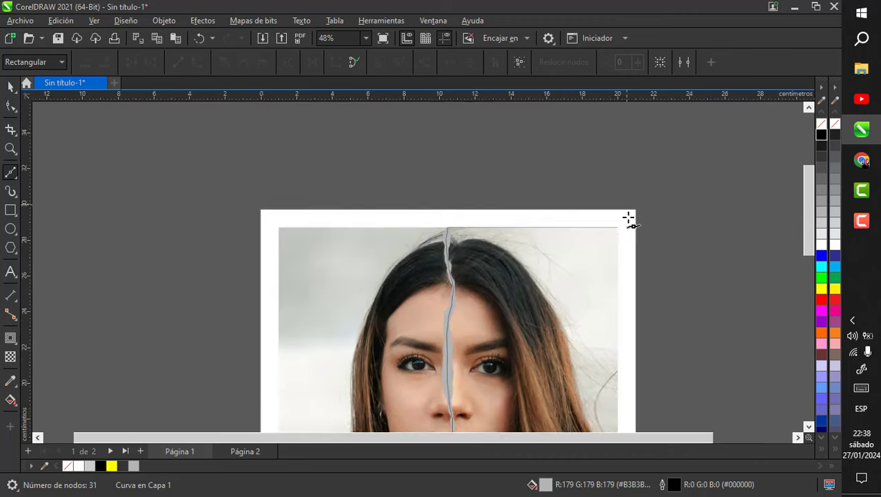
{"action": "left_click", "coordinate": [618, 230]}
{"action": "scroll", "coordinate": [641, 150], "scroll_direction": "down", "scroll_amount": 3}
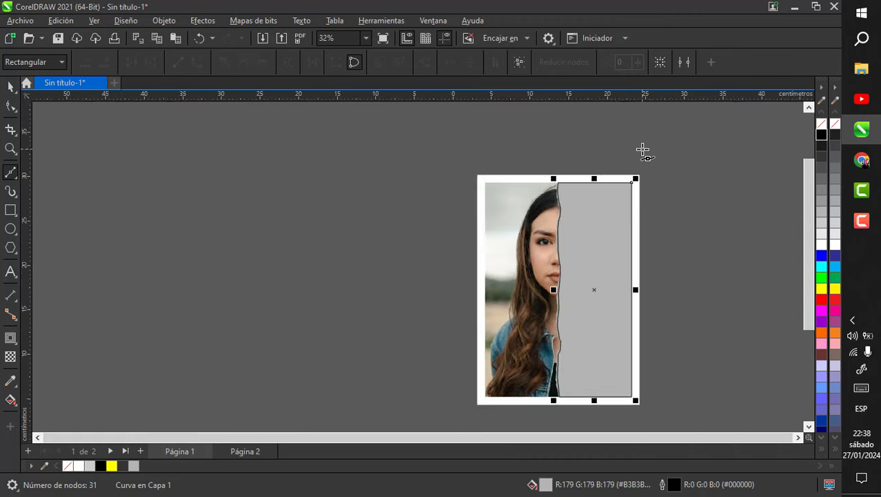
{"action": "scroll", "coordinate": [555, 231], "scroll_direction": "up", "scroll_amount": 2}
Fill the closed shape over the photo's right half with yellow (R:255 G:255 B:0)
{"action": "key", "text": "space"}
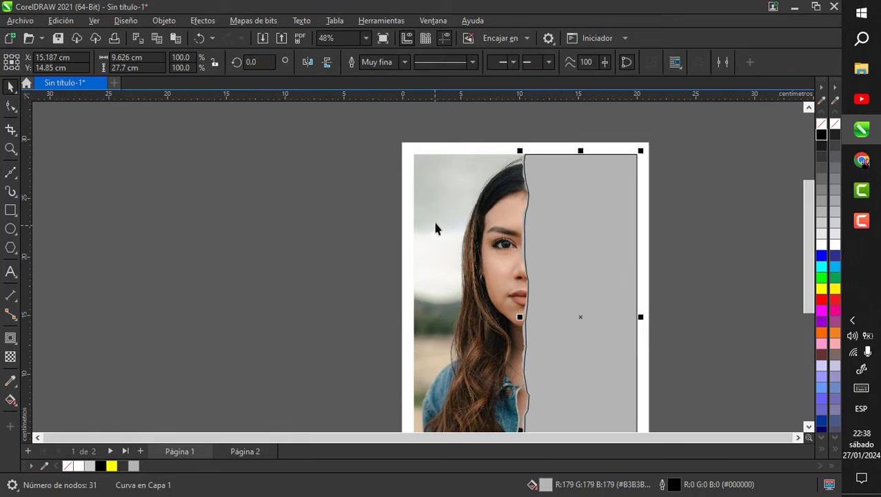
{"action": "left_click", "coordinate": [581, 234]}
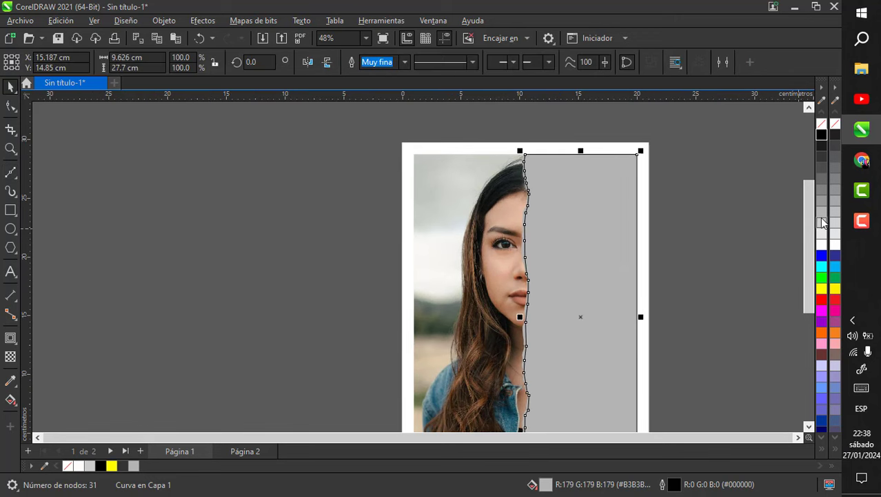
{"action": "left_click", "coordinate": [822, 287]}
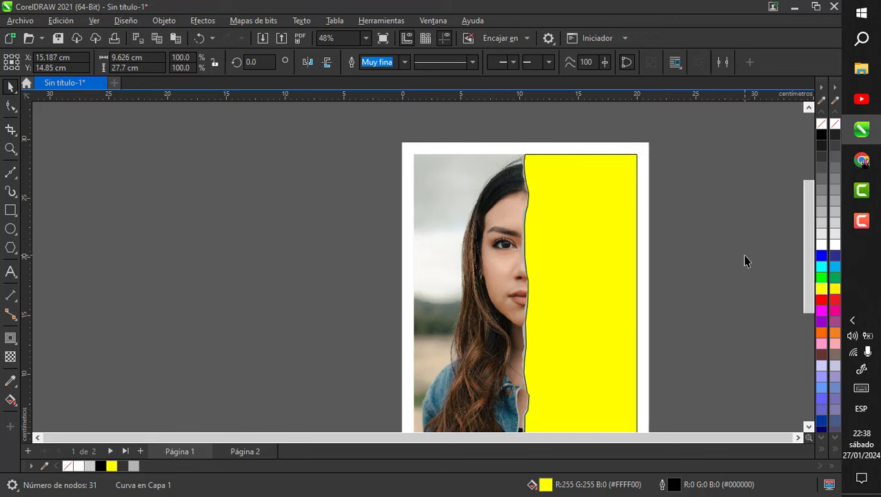
{"action": "left_click", "coordinate": [745, 260]}
Remove the outline from the yellow shape
{"action": "scroll", "coordinate": [571, 232], "scroll_direction": "down", "scroll_amount": 1}
{"action": "scroll", "coordinate": [582, 127], "scroll_direction": "up", "scroll_amount": 2}
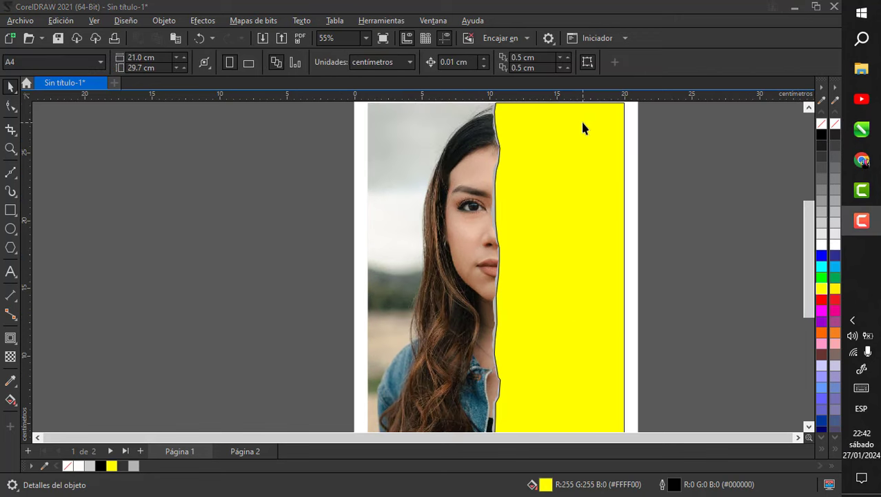
{"action": "scroll", "coordinate": [584, 118], "scroll_direction": "down", "scroll_amount": 2}
{"action": "scroll", "coordinate": [583, 120], "scroll_direction": "up", "scroll_amount": 3}
{"action": "left_click", "coordinate": [584, 122]}
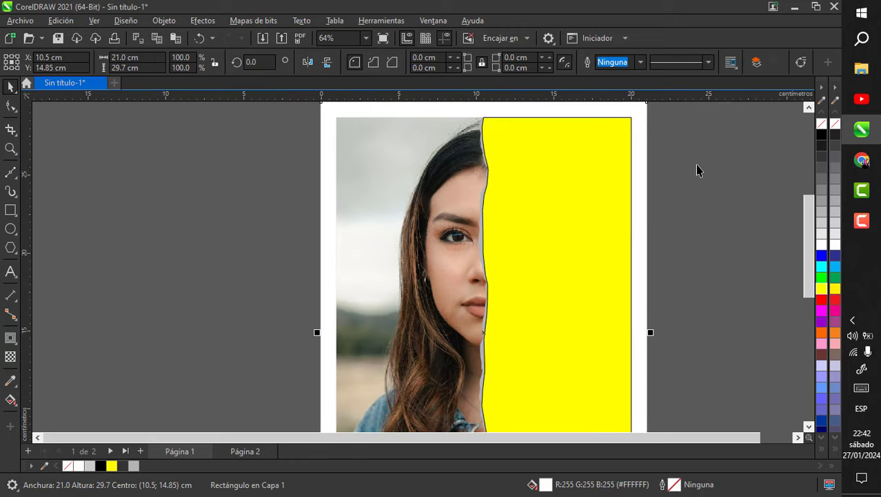
{"action": "left_click", "coordinate": [635, 158]}
{"action": "scroll", "coordinate": [706, 136], "scroll_direction": "up", "scroll_amount": 2}
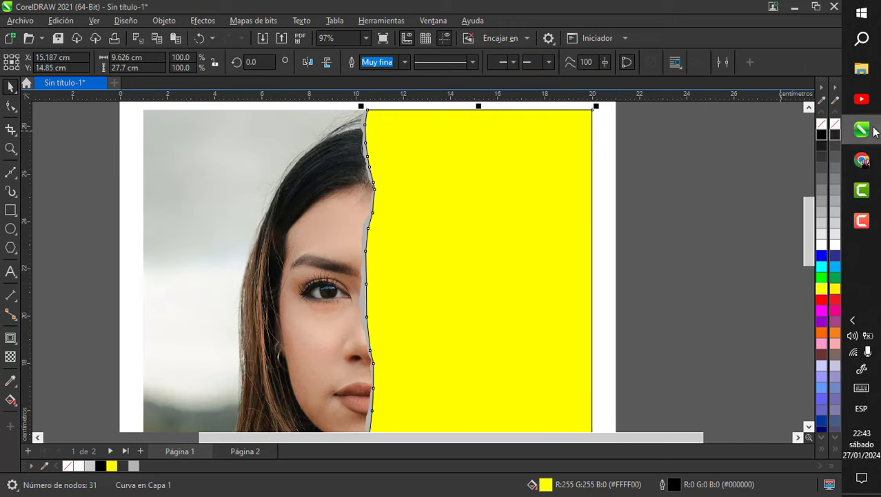
{"action": "right_click", "coordinate": [822, 125]}
{"action": "left_click", "coordinate": [736, 174]}
Bring the gray torn-paper strip to the front of the page, above the yellow shape
{"action": "scroll", "coordinate": [543, 190], "scroll_direction": "down", "scroll_amount": 5}
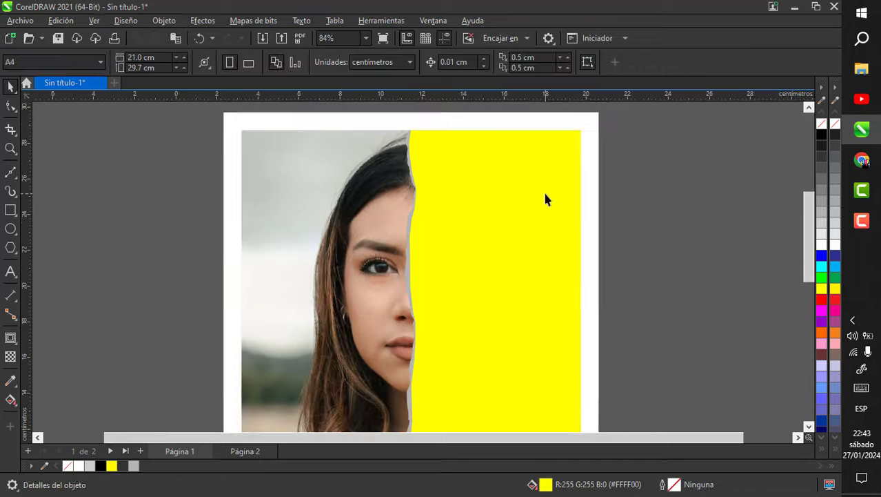
{"action": "scroll", "coordinate": [508, 149], "scroll_direction": "up", "scroll_amount": 9}
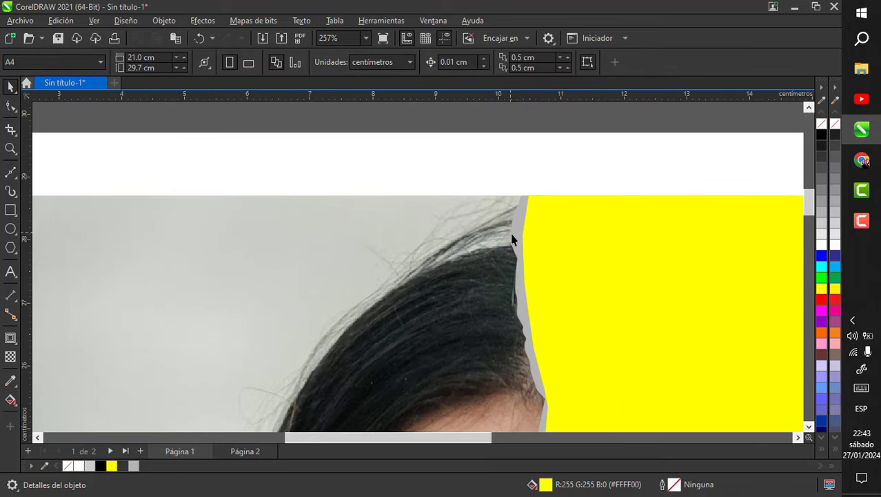
{"action": "left_click", "coordinate": [511, 240]}
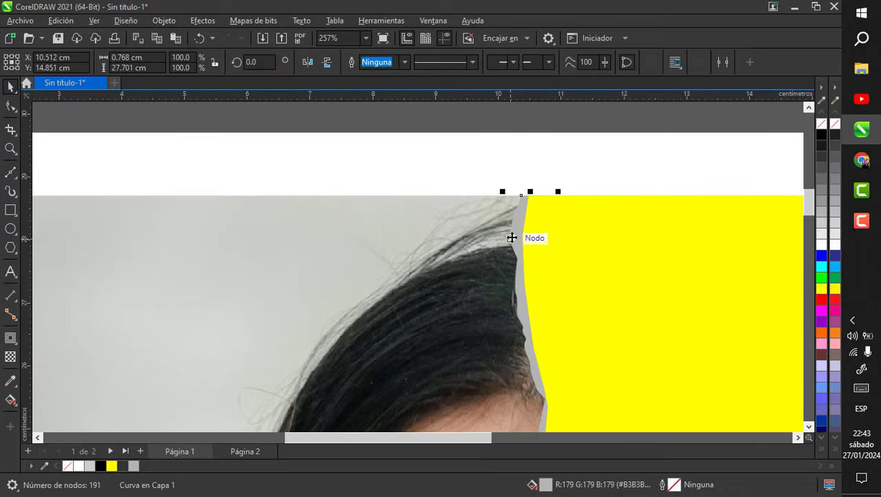
{"action": "right_click", "coordinate": [511, 237]}
{"action": "mouse_move", "coordinate": [539, 222]}
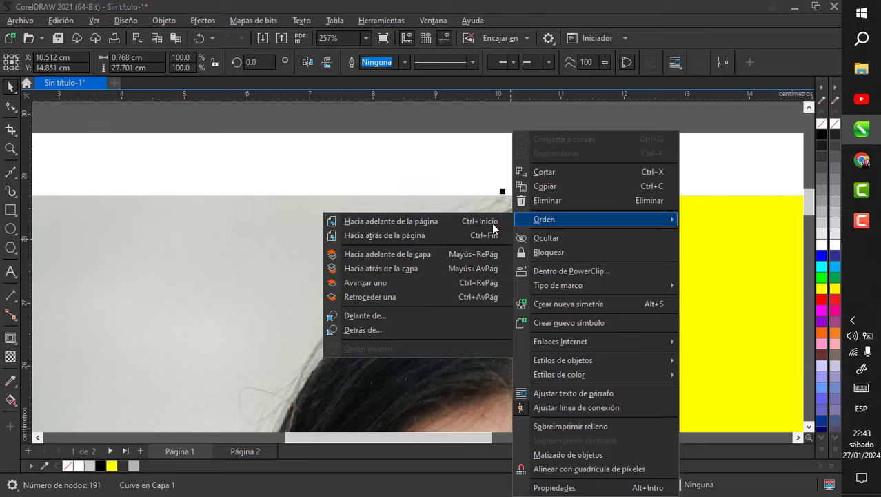
{"action": "left_click", "coordinate": [414, 224]}
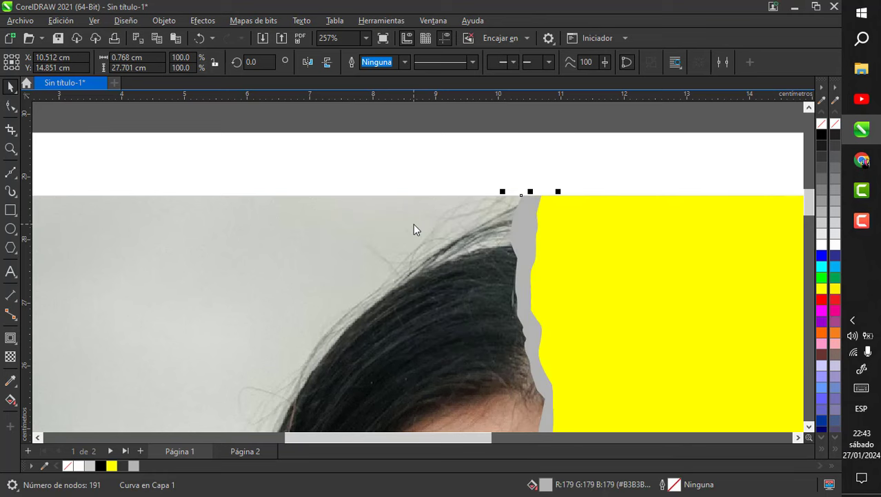
{"action": "left_click", "coordinate": [456, 144]}
{"action": "scroll", "coordinate": [515, 199], "scroll_direction": "down", "scroll_amount": 2}
{"action": "scroll", "coordinate": [522, 148], "scroll_direction": "down", "scroll_amount": 3}
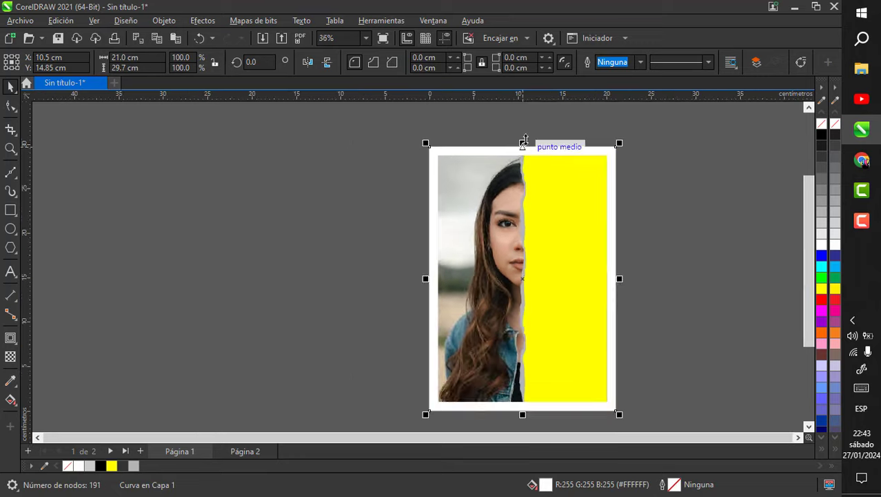
{"action": "left_click", "coordinate": [677, 212]}
Fill the torn-paper strip with white
{"action": "scroll", "coordinate": [517, 190], "scroll_direction": "up", "scroll_amount": 4}
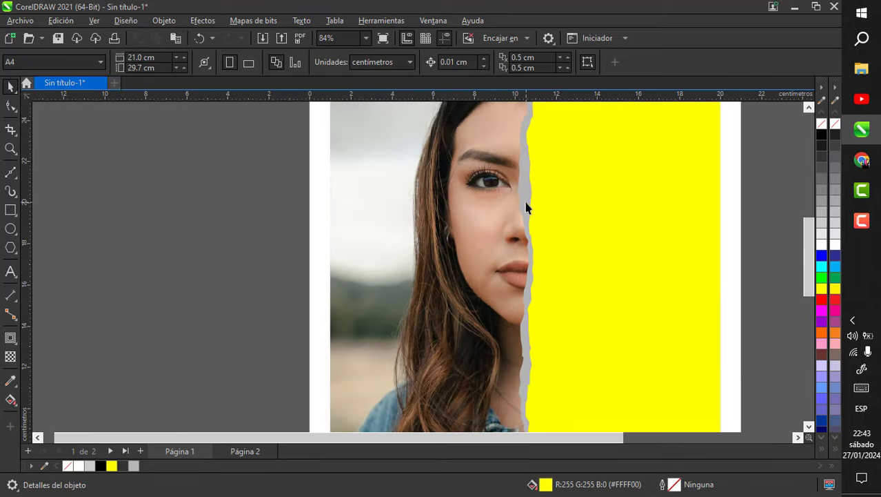
{"action": "left_click", "coordinate": [526, 207]}
{"action": "left_click", "coordinate": [821, 244]}
{"action": "key", "text": "Escape"}
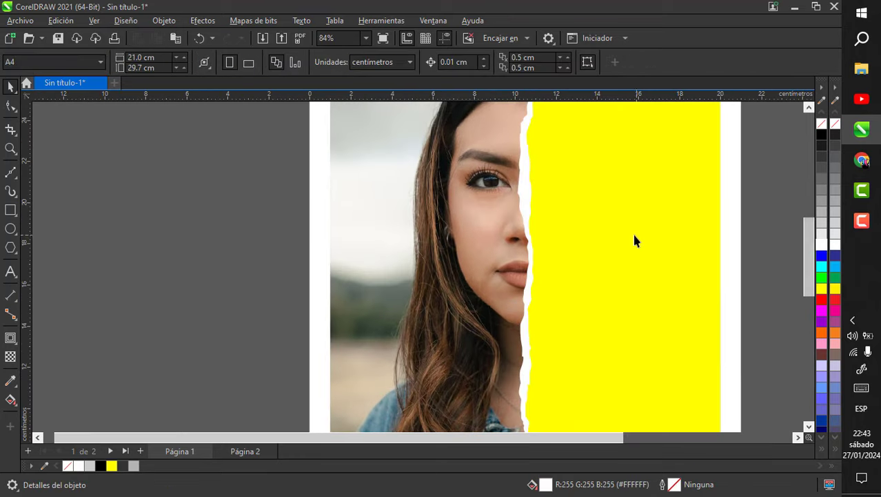
Turn the yellow right-half shape into an empty PowerClip frame
{"action": "scroll", "coordinate": [616, 213], "scroll_direction": "down", "scroll_amount": 3}
{"action": "scroll", "coordinate": [559, 174], "scroll_direction": "up", "scroll_amount": 1}
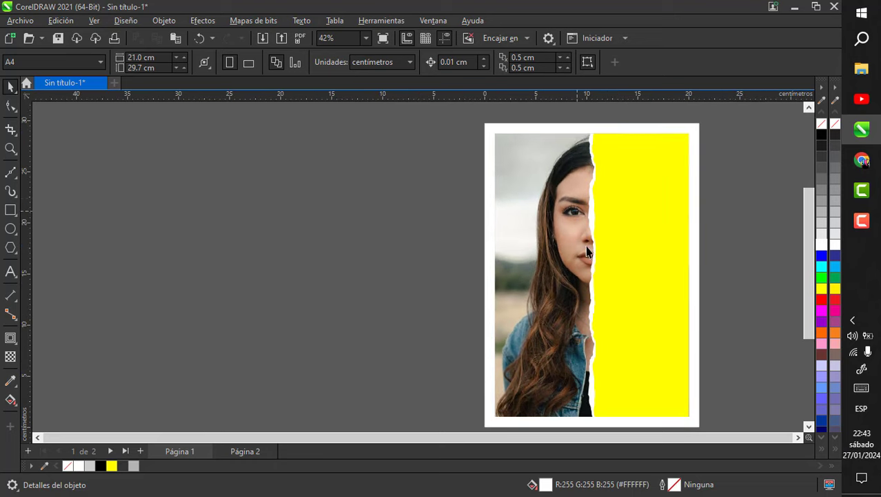
{"action": "scroll", "coordinate": [604, 145], "scroll_direction": "up", "scroll_amount": 2}
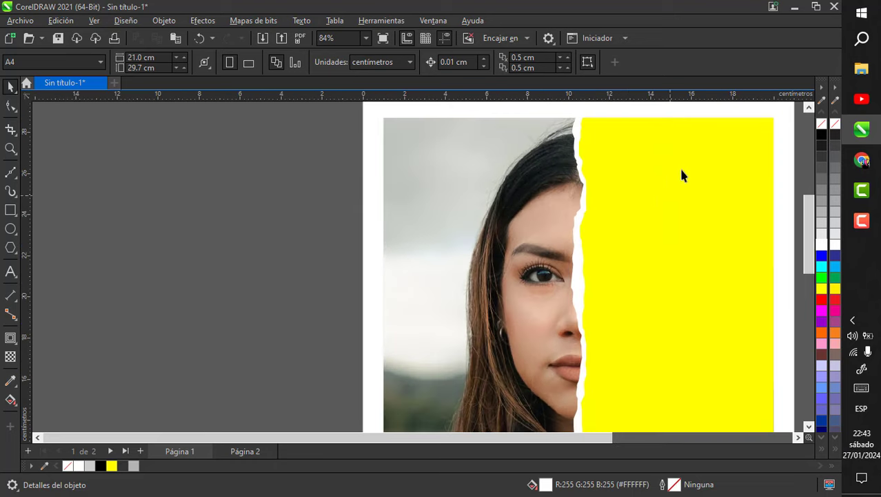
{"action": "scroll", "coordinate": [613, 177], "scroll_direction": "down", "scroll_amount": 1}
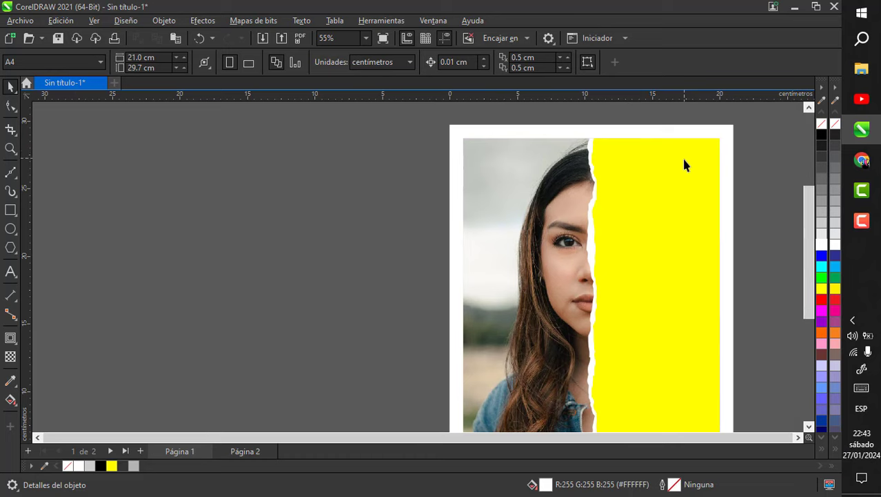
{"action": "scroll", "coordinate": [683, 160], "scroll_direction": "down", "scroll_amount": 1}
{"action": "scroll", "coordinate": [696, 201], "scroll_direction": "down", "scroll_amount": 1}
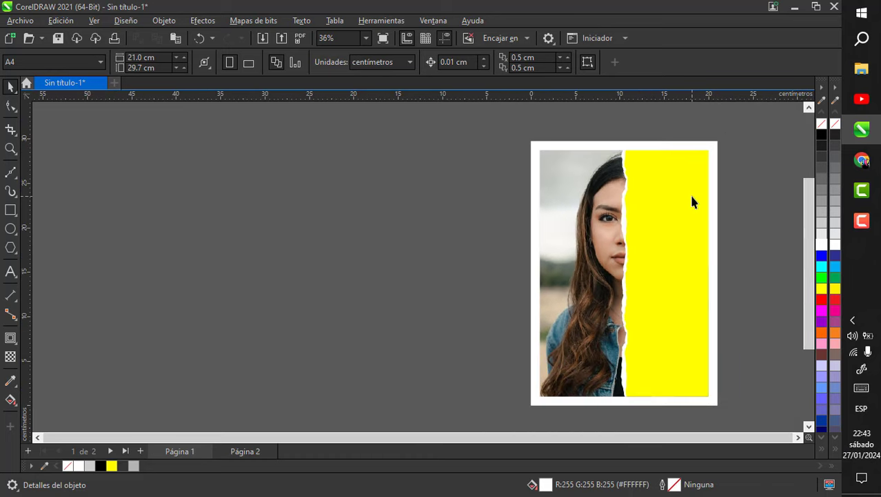
{"action": "left_click", "coordinate": [691, 247]}
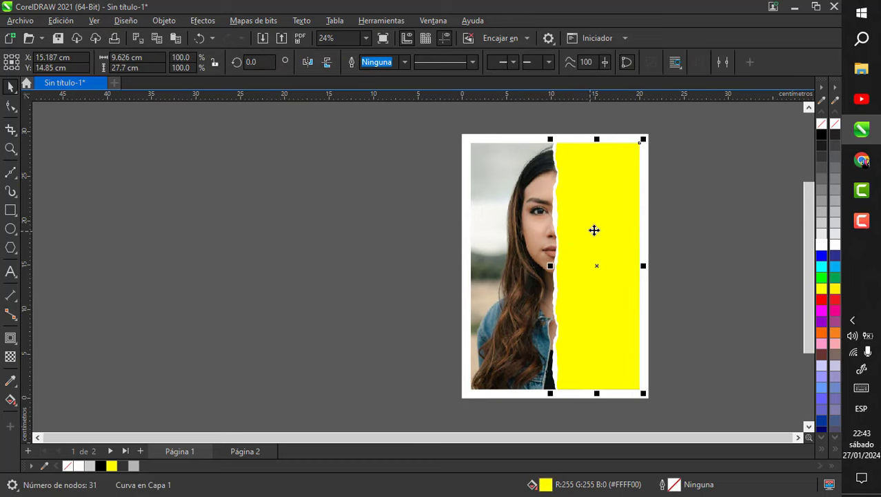
{"action": "scroll", "coordinate": [593, 230], "scroll_direction": "up", "scroll_amount": 2}
{"action": "right_click", "coordinate": [597, 223]}
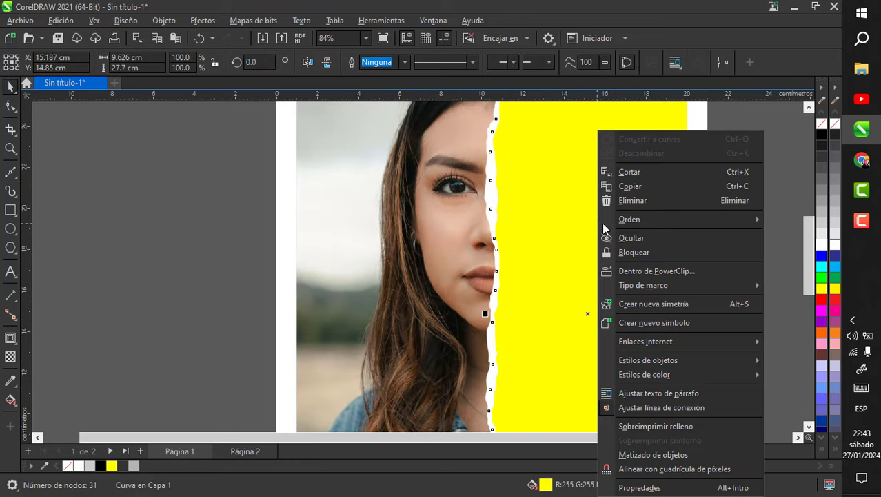
{"action": "mouse_move", "coordinate": [633, 286]}
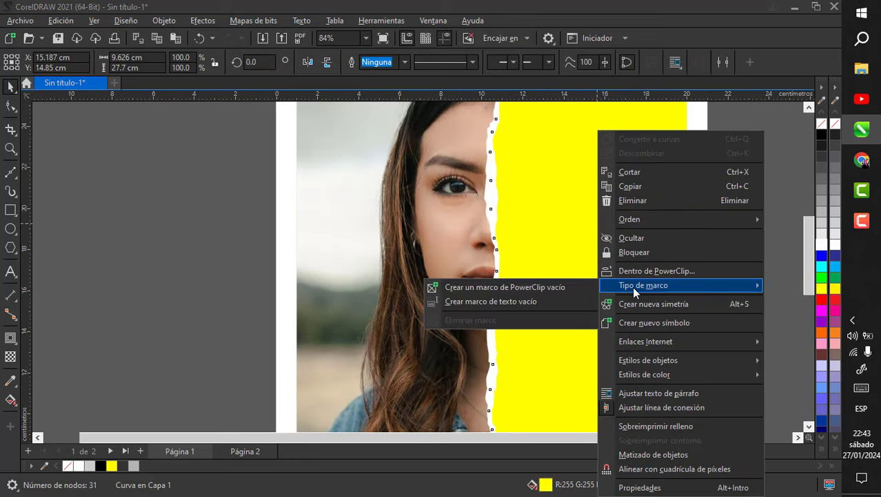
{"action": "left_click", "coordinate": [508, 287]}
{"action": "scroll", "coordinate": [580, 228], "scroll_direction": "down", "scroll_amount": 3}
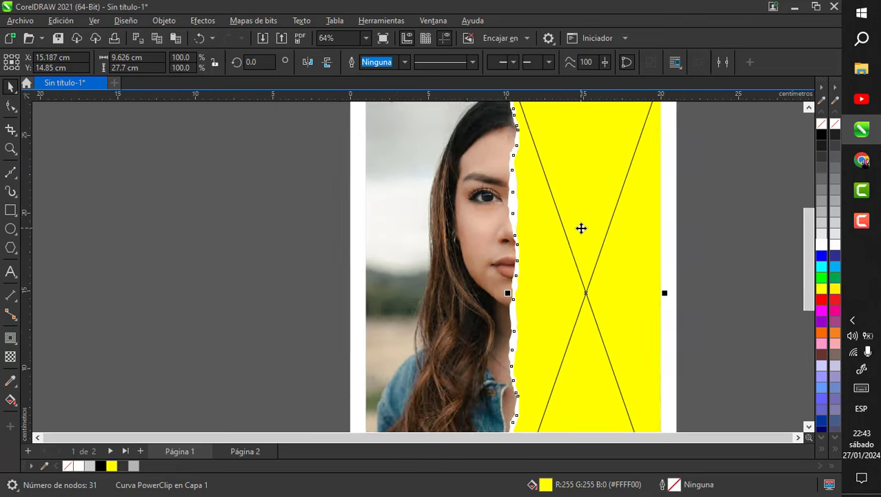
{"action": "left_click", "coordinate": [683, 230]}
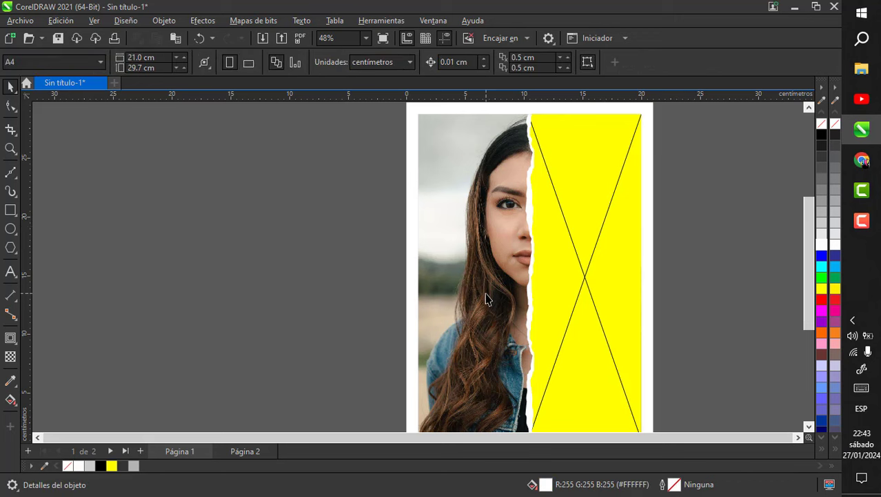
Copy the photo from inside the portrait's PowerClip rectangle and leave its content editing
{"action": "left_click", "coordinate": [478, 241]}
{"action": "double_click", "coordinate": [476, 236]}
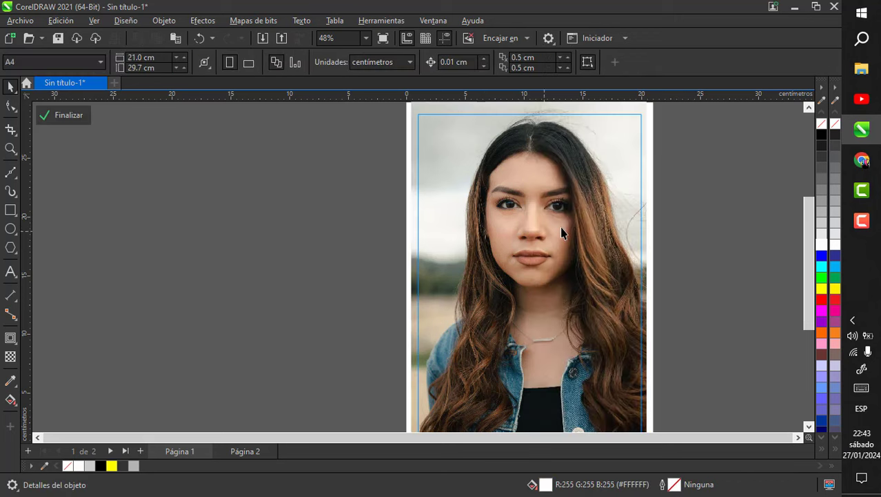
{"action": "left_click", "coordinate": [539, 171]}
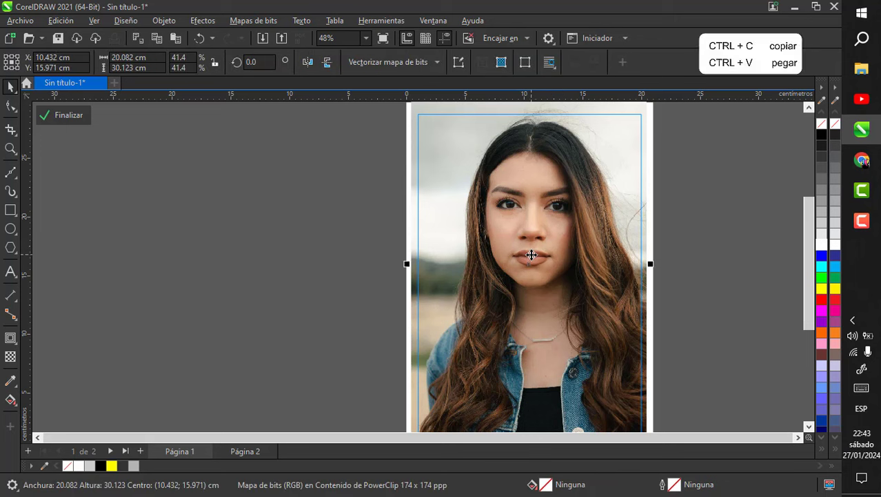
{"action": "left_click", "coordinate": [686, 251], "text": "ctrl"}
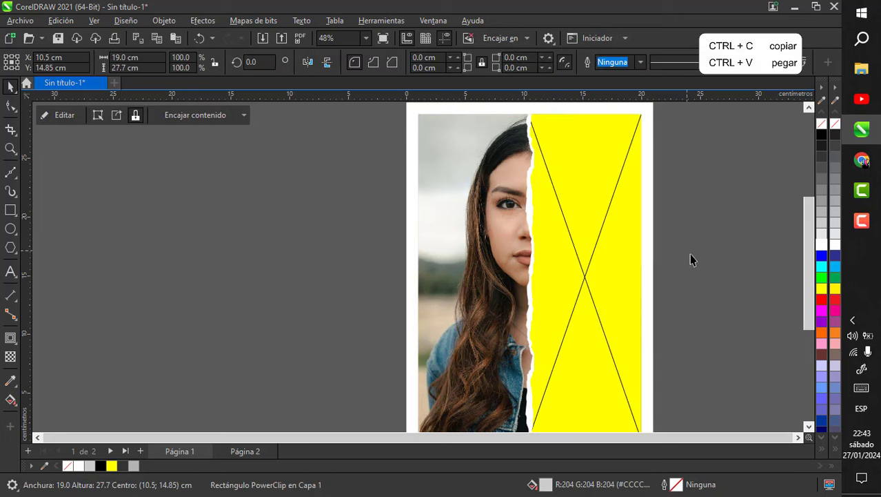
Paste the copied photo inside the right-half PowerClip frame and finish editing its content
{"action": "left_click", "coordinate": [692, 260]}
{"action": "left_click", "coordinate": [612, 268]}
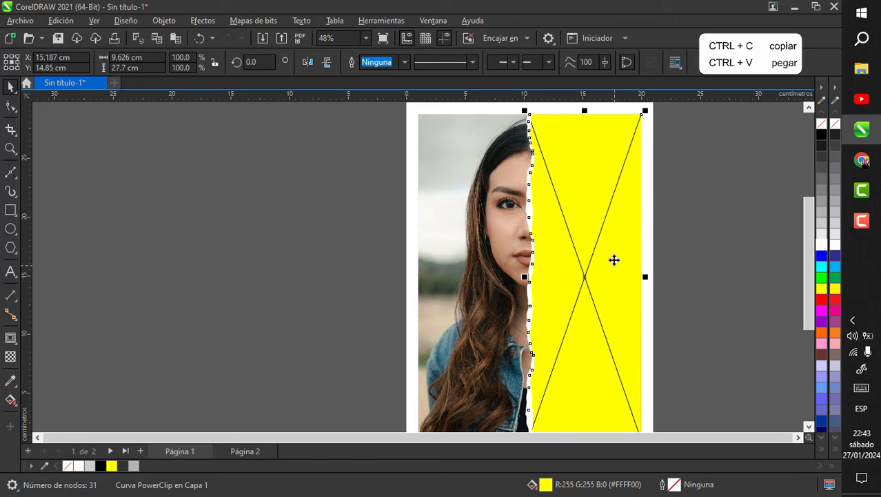
{"action": "left_click", "coordinate": [609, 244], "text": "ctrl"}
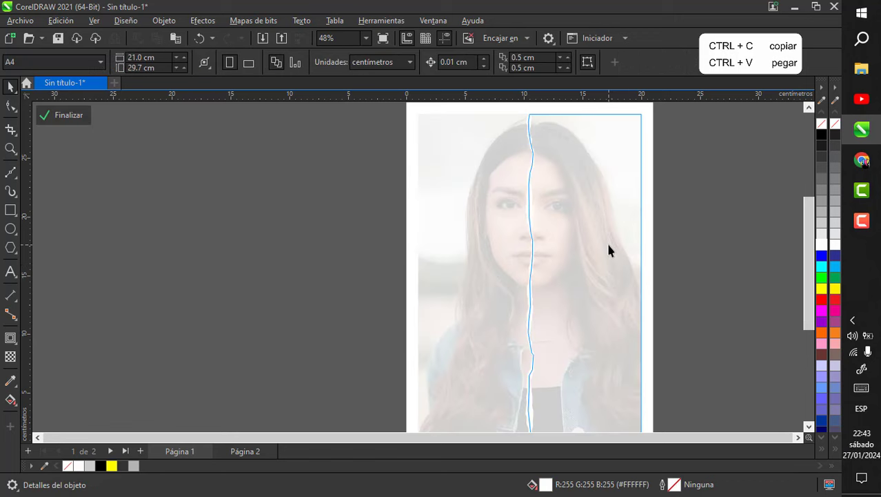
{"action": "left_click", "coordinate": [608, 250]}
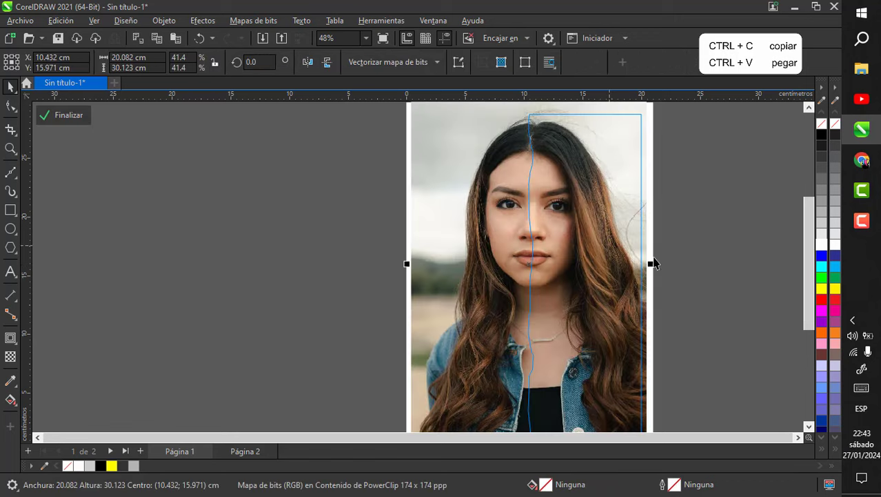
{"action": "left_click", "coordinate": [690, 273], "text": "ctrl"}
{"action": "left_click", "coordinate": [678, 214]}
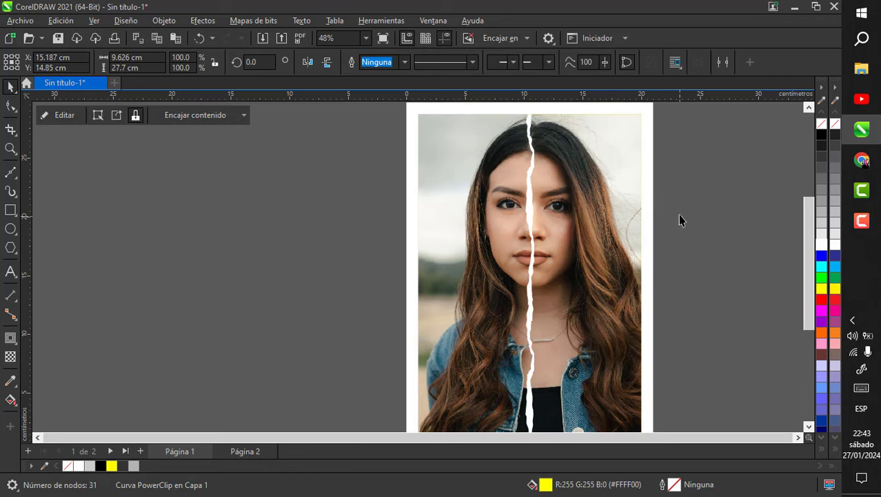
Move the right-half photo clip off the page, undo the move and clear the selection
{"action": "scroll", "coordinate": [489, 161], "scroll_direction": "down", "scroll_amount": 1}
{"action": "left_click", "coordinate": [572, 158]}
{"action": "left_click_drag", "start_coordinate": [572, 159], "coordinate": [718, 233]}
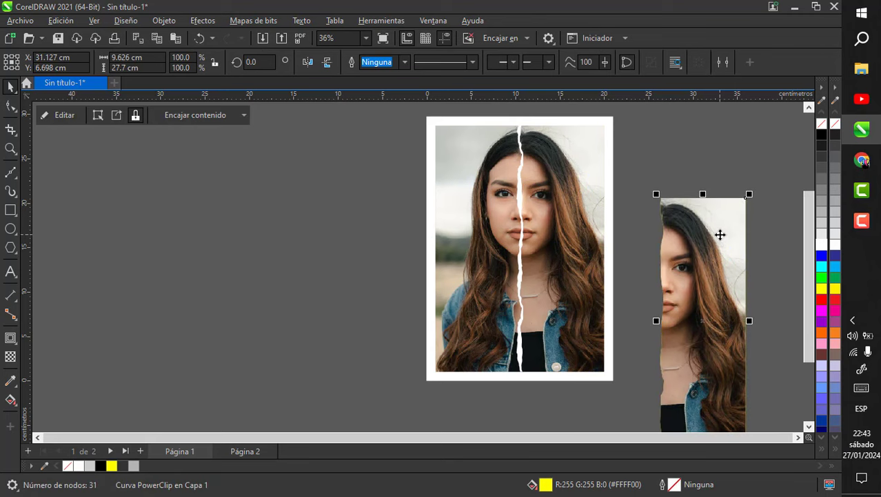
{"action": "key", "text": "ctrl+z"}
{"action": "left_click", "coordinate": [498, 108]}
Examine the torn-paper strip and the alignment of the two photo halves up close and as a whole
{"action": "scroll", "coordinate": [502, 126], "scroll_direction": "up", "scroll_amount": 2}
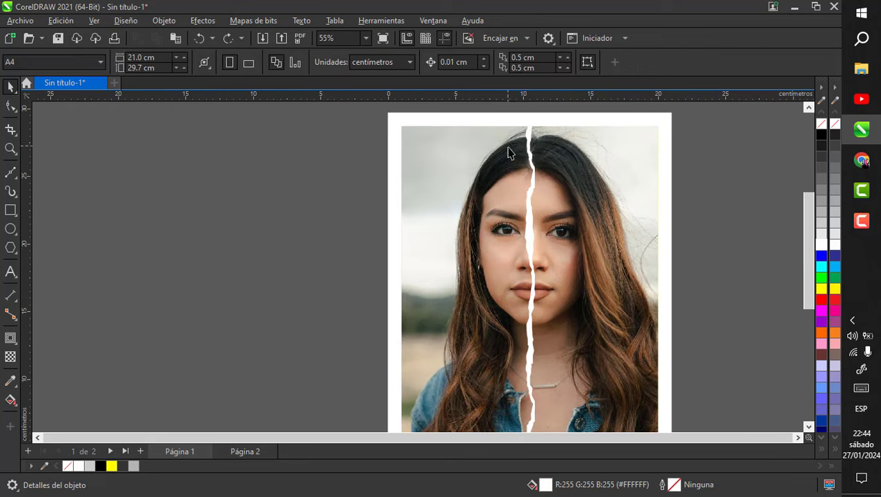
{"action": "scroll", "coordinate": [525, 153], "scroll_direction": "down", "scroll_amount": 2}
{"action": "scroll", "coordinate": [528, 177], "scroll_direction": "up", "scroll_amount": 1}
{"action": "scroll", "coordinate": [528, 177], "scroll_direction": "down", "scroll_amount": 1}
{"action": "scroll", "coordinate": [531, 168], "scroll_direction": "up", "scroll_amount": 1}
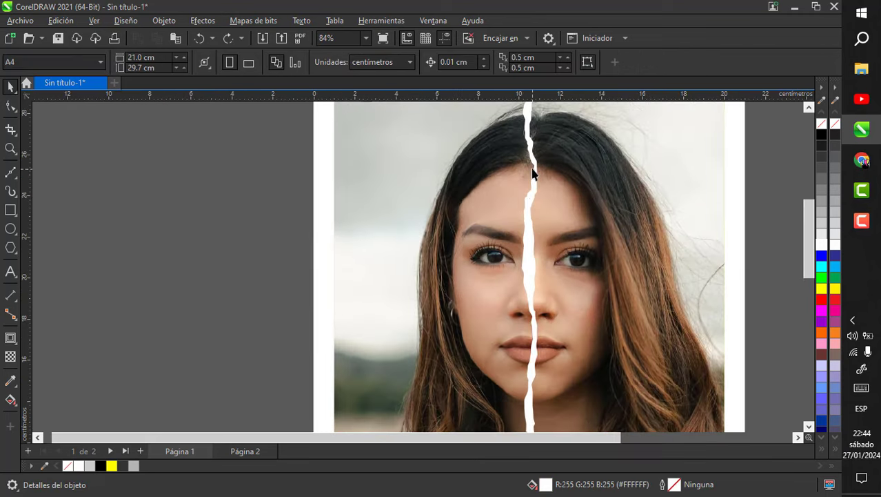
{"action": "scroll", "coordinate": [524, 200], "scroll_direction": "up", "scroll_amount": 1}
{"action": "scroll", "coordinate": [526, 193], "scroll_direction": "down", "scroll_amount": 3}
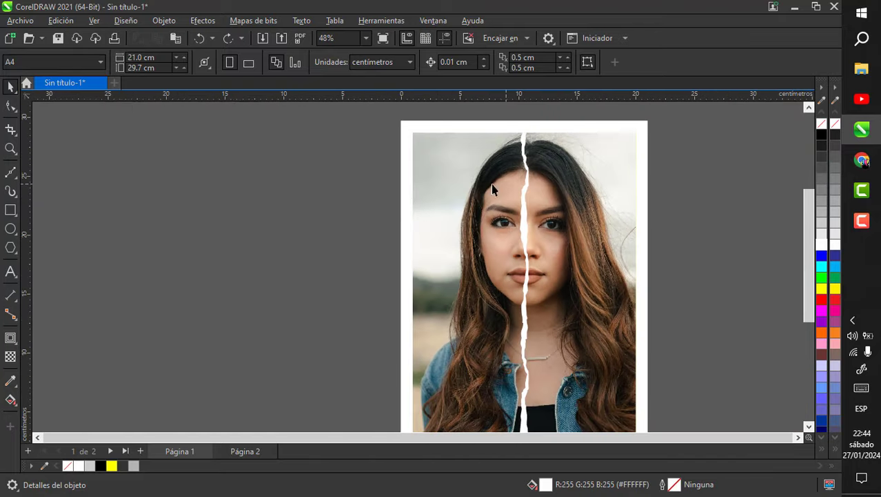
{"action": "left_click", "coordinate": [536, 204]}
{"action": "left_click", "coordinate": [679, 225]}
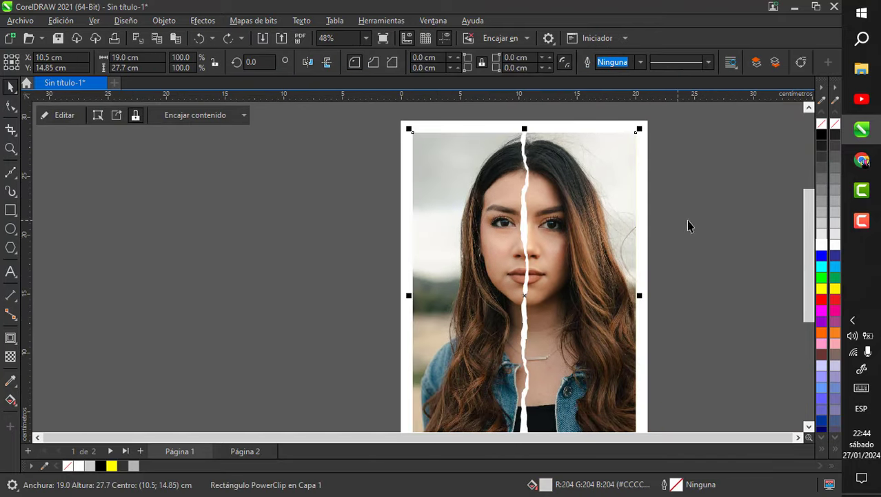
{"action": "left_click", "coordinate": [687, 225]}
{"action": "scroll", "coordinate": [512, 133], "scroll_direction": "up", "scroll_amount": 1}
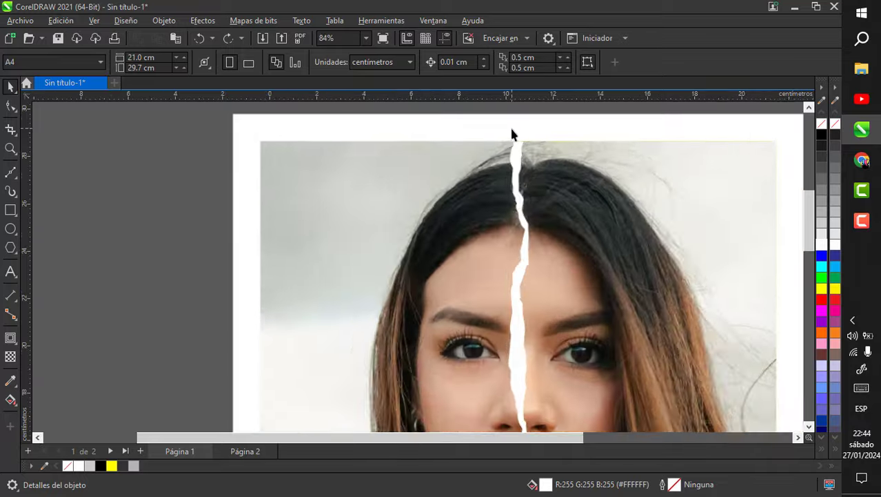
{"action": "scroll", "coordinate": [512, 133], "scroll_direction": "up", "scroll_amount": 1}
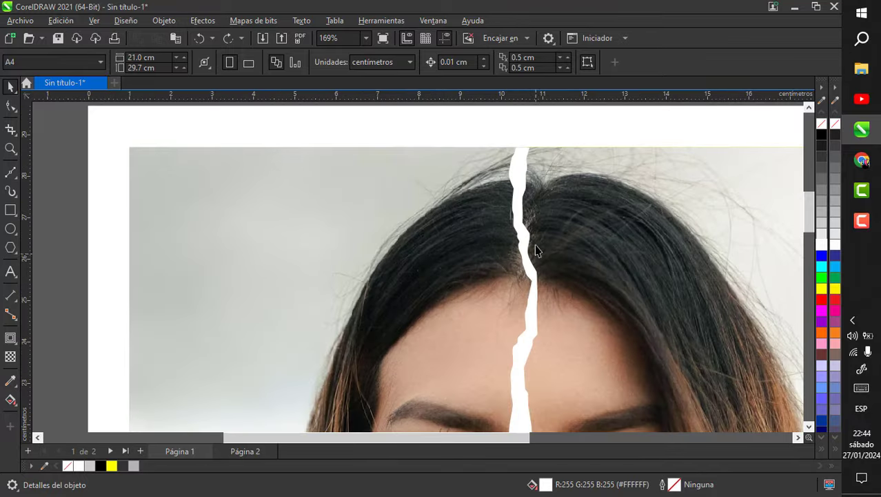
{"action": "scroll", "coordinate": [538, 250], "scroll_direction": "down", "scroll_amount": 3}
{"action": "scroll", "coordinate": [536, 229], "scroll_direction": "up", "scroll_amount": 1}
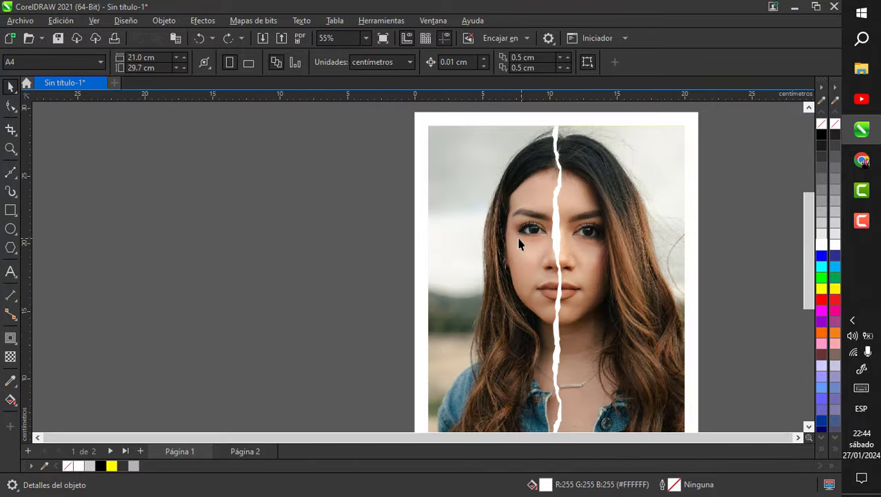
Copy the photo from inside the full-size portrait's PowerClip rectangle and paste the copy onto the page outside the frame
{"action": "double_click", "coordinate": [520, 243]}
{"action": "left_click", "coordinate": [586, 201]}
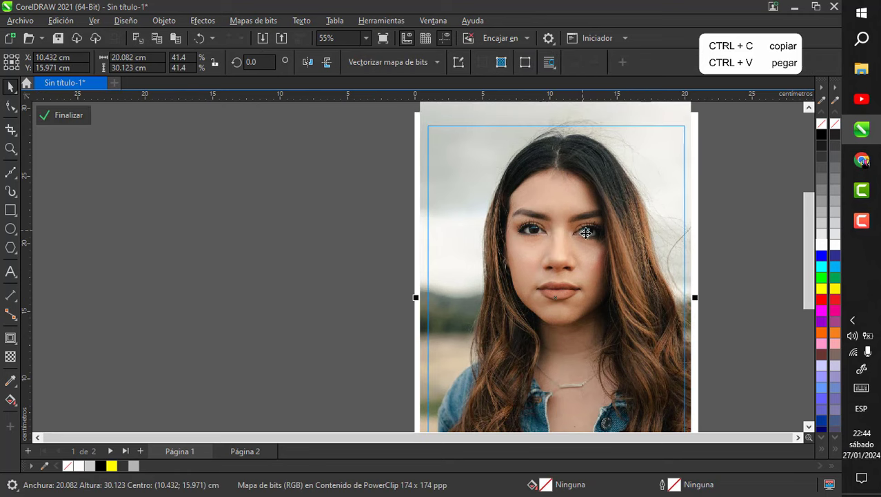
{"action": "scroll", "coordinate": [569, 224], "scroll_direction": "down", "scroll_amount": 1}
{"action": "left_click", "coordinate": [440, 223], "text": "ctrl"}
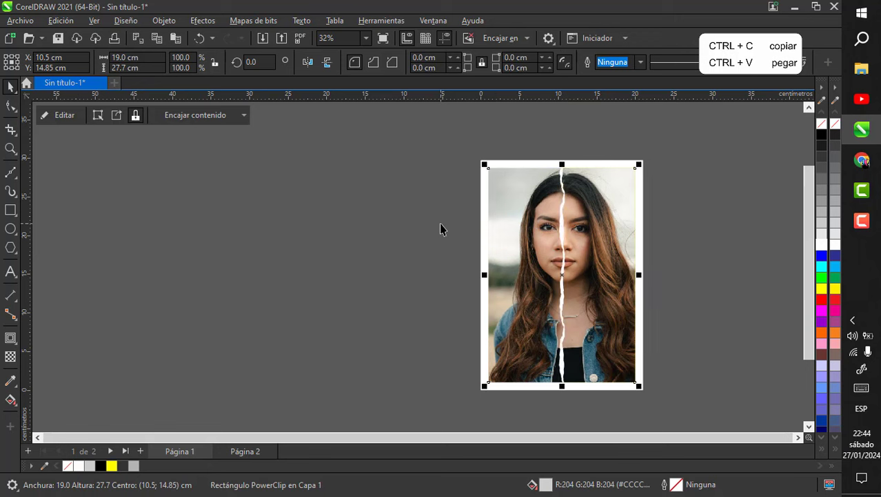
{"action": "key", "text": "ctrl+v"}
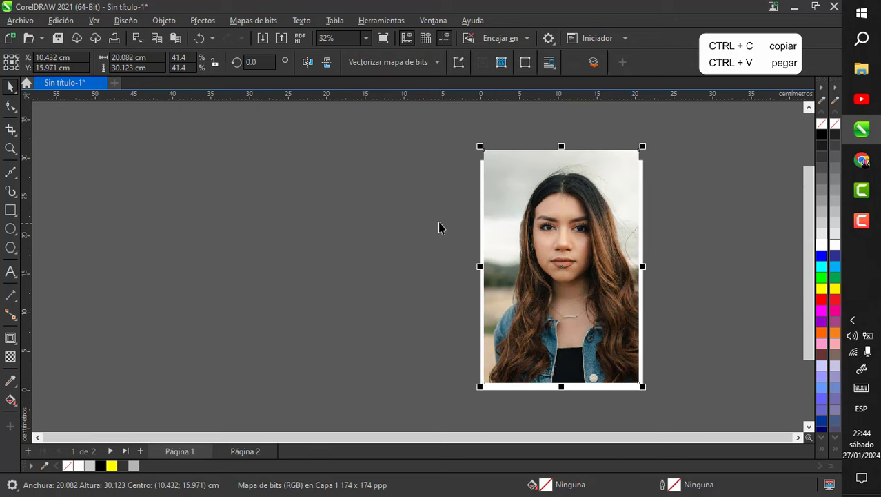
Send the pasted full photo to the back of the page, behind the framed portrait, and deselect it
{"action": "right_click", "coordinate": [502, 180]}
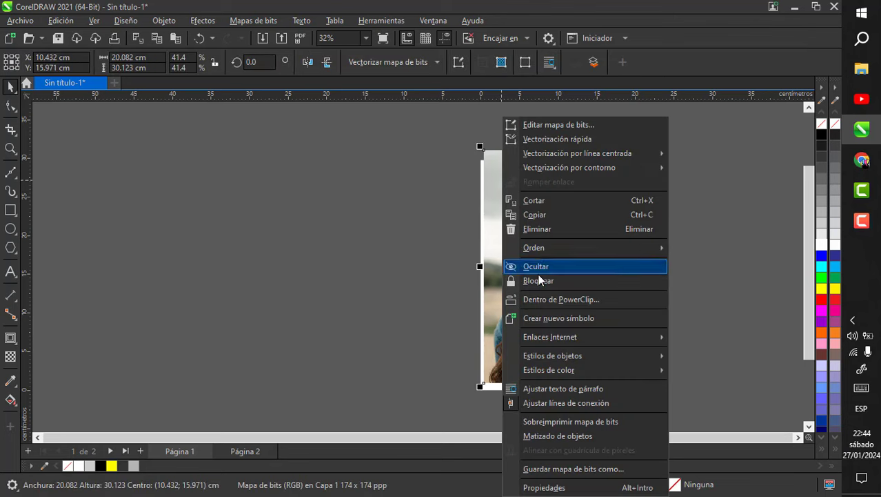
{"action": "mouse_move", "coordinate": [549, 248]}
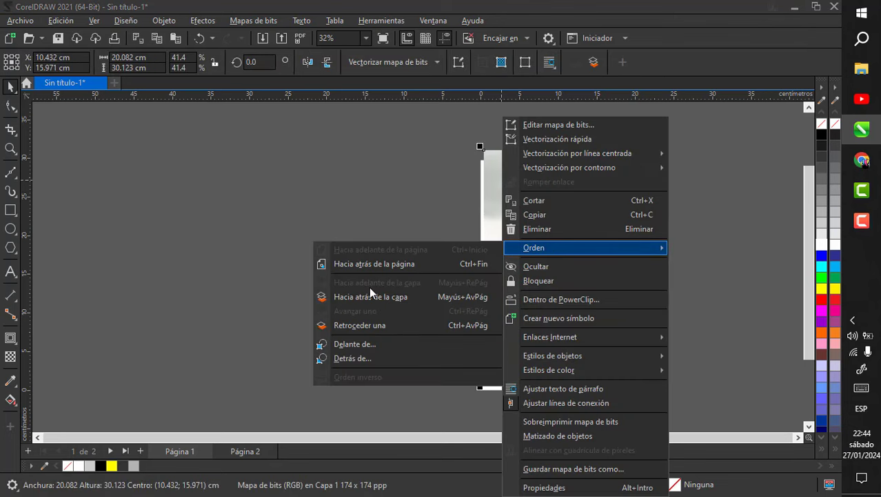
{"action": "left_click", "coordinate": [366, 267]}
{"action": "left_click", "coordinate": [645, 152]}
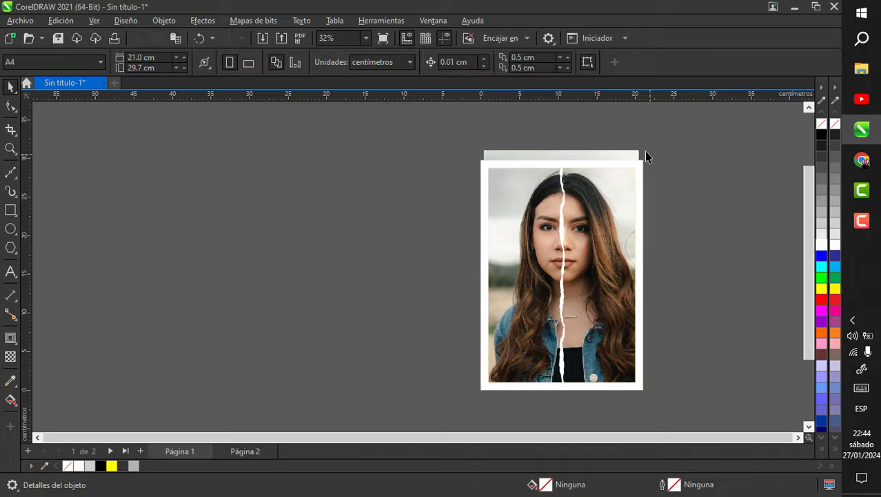
Inspect the backup photo's edge above the page and the framed portrait in front of it
{"action": "scroll", "coordinate": [641, 148], "scroll_direction": "up", "scroll_amount": 4}
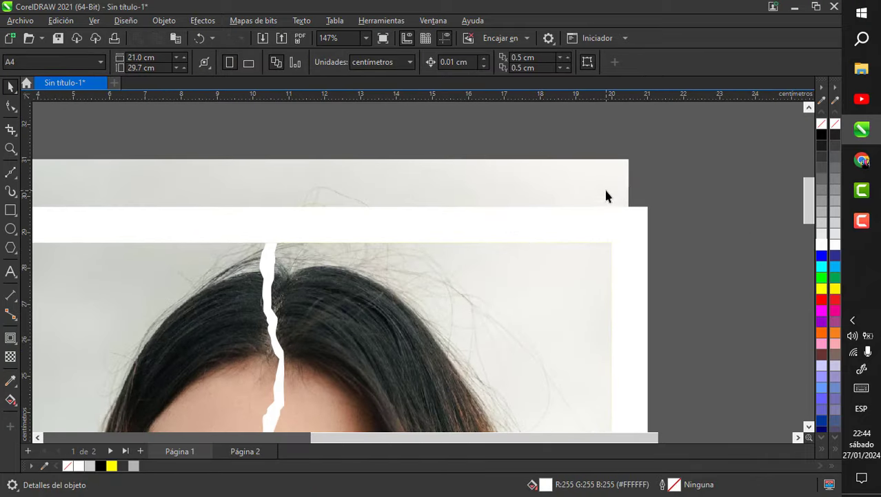
{"action": "left_click", "coordinate": [604, 193]}
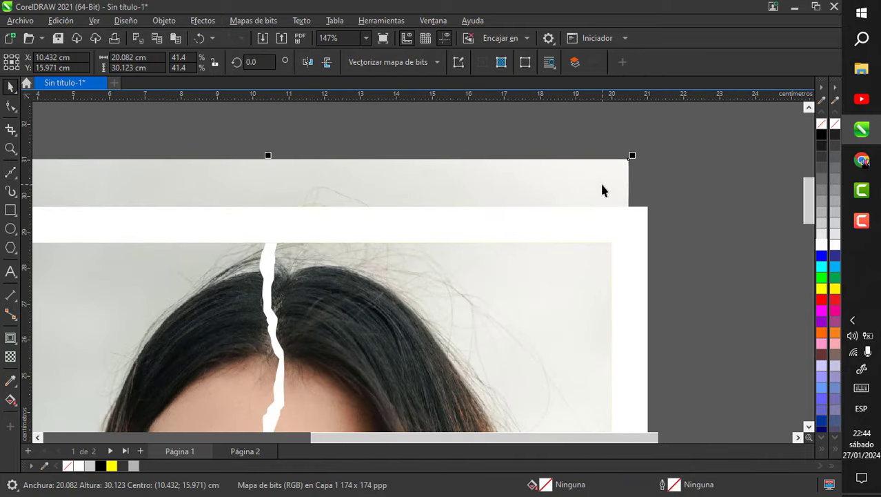
{"action": "scroll", "coordinate": [602, 185], "scroll_direction": "down", "scroll_amount": 4}
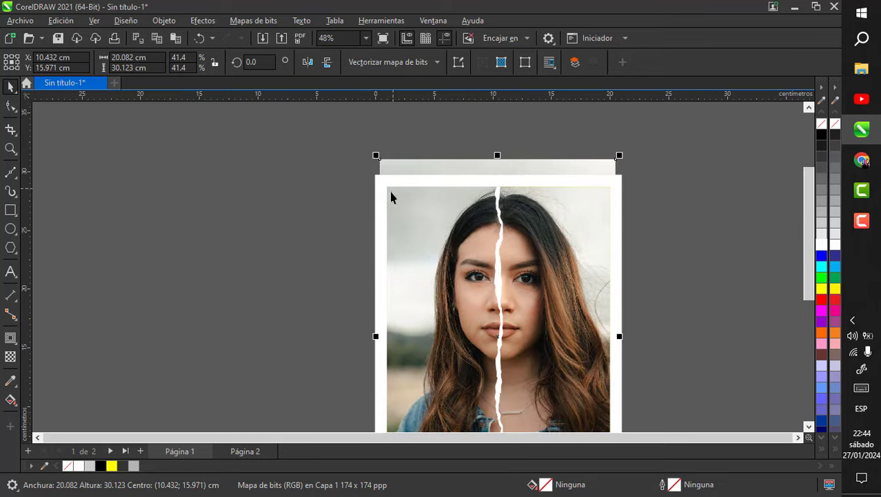
{"action": "scroll", "coordinate": [473, 254], "scroll_direction": "up", "scroll_amount": 2}
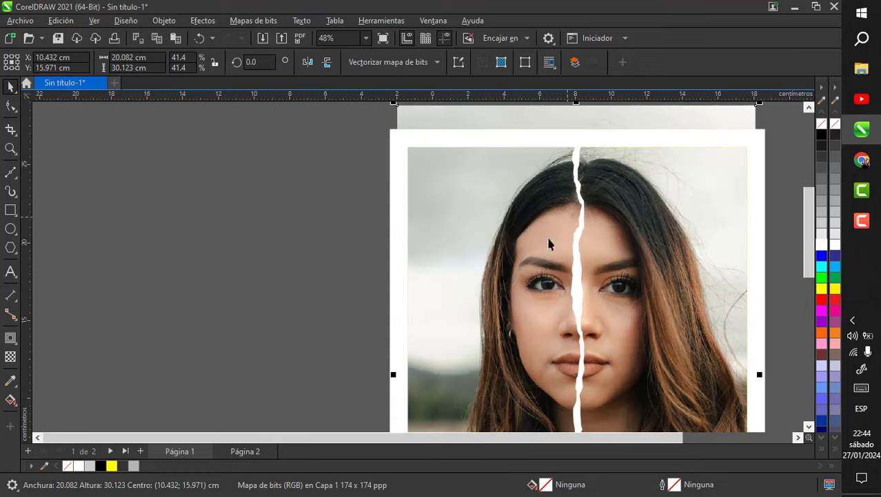
{"action": "scroll", "coordinate": [527, 246], "scroll_direction": "down", "scroll_amount": 3}
{"action": "left_click", "coordinate": [714, 260]}
{"action": "scroll", "coordinate": [466, 293], "scroll_direction": "up", "scroll_amount": 1}
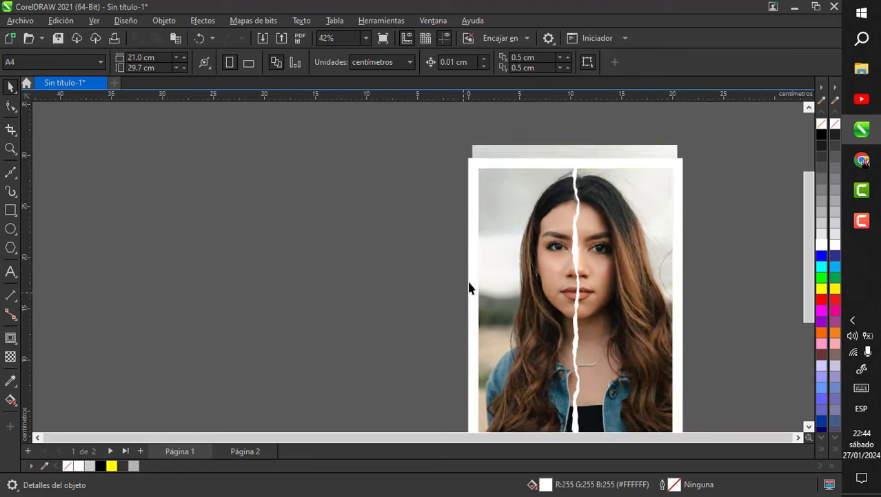
{"action": "scroll", "coordinate": [482, 303], "scroll_direction": "up", "scroll_amount": 1}
{"action": "scroll", "coordinate": [507, 320], "scroll_direction": "down", "scroll_amount": 2}
{"action": "scroll", "coordinate": [531, 298], "scroll_direction": "up", "scroll_amount": 1}
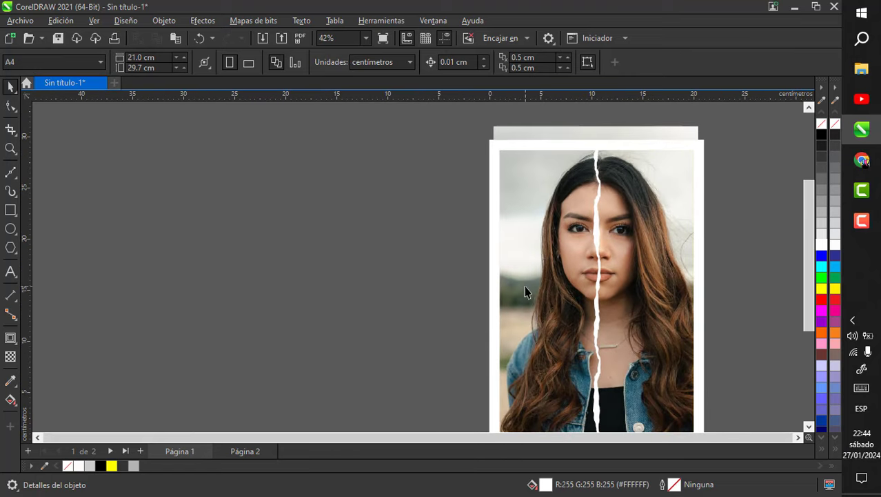
Desaturate the photo inside the full-size portrait's PowerClip rectangle and finish editing its content
{"action": "left_click", "coordinate": [524, 286]}
{"action": "double_click", "coordinate": [544, 270]}
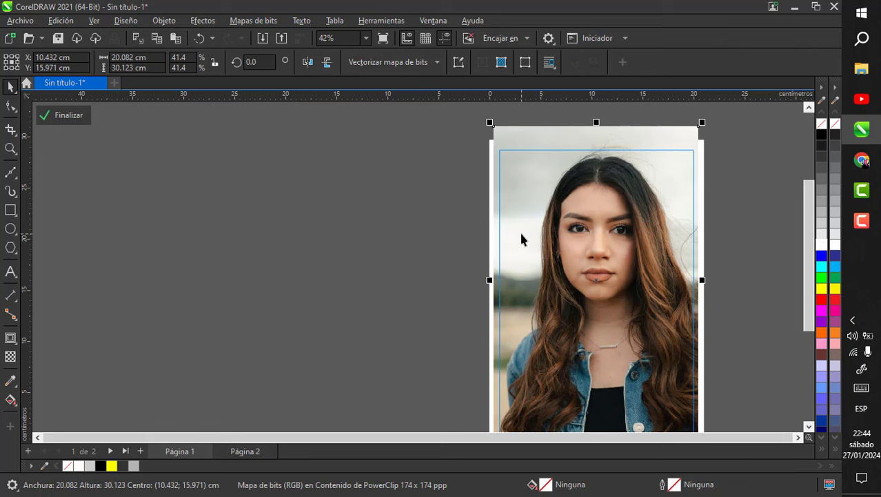
{"action": "left_click", "coordinate": [202, 21]}
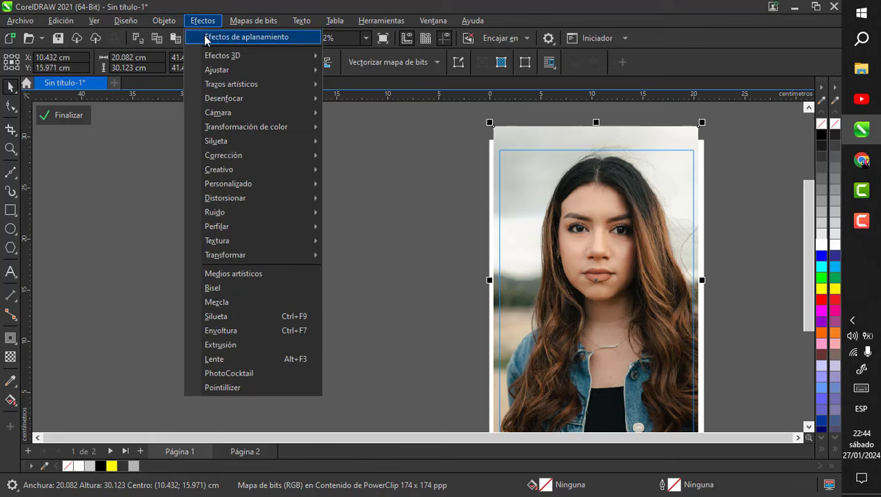
{"action": "mouse_move", "coordinate": [238, 71]}
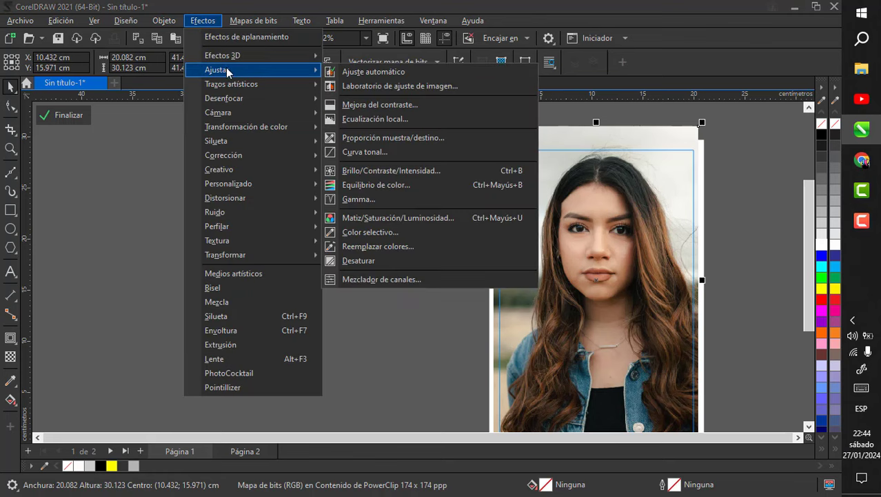
{"action": "left_click", "coordinate": [374, 269]}
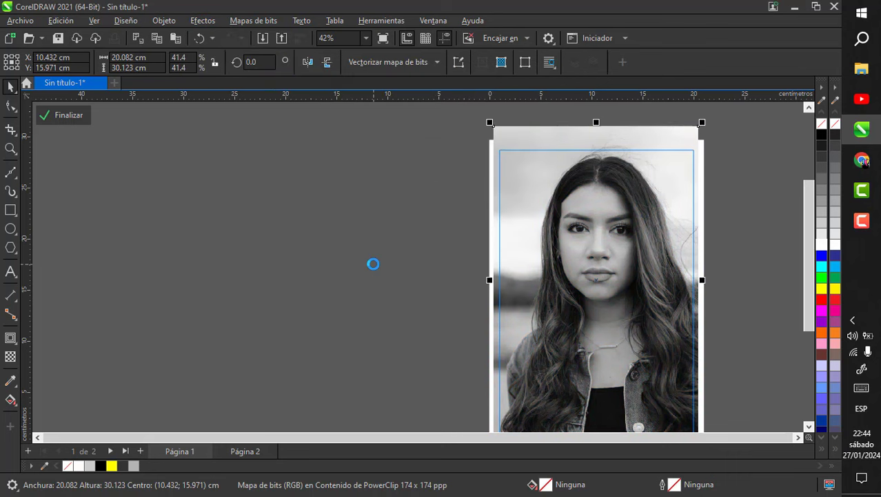
{"action": "left_click", "coordinate": [373, 264], "text": "ctrl"}
{"action": "left_click", "coordinate": [728, 194]}
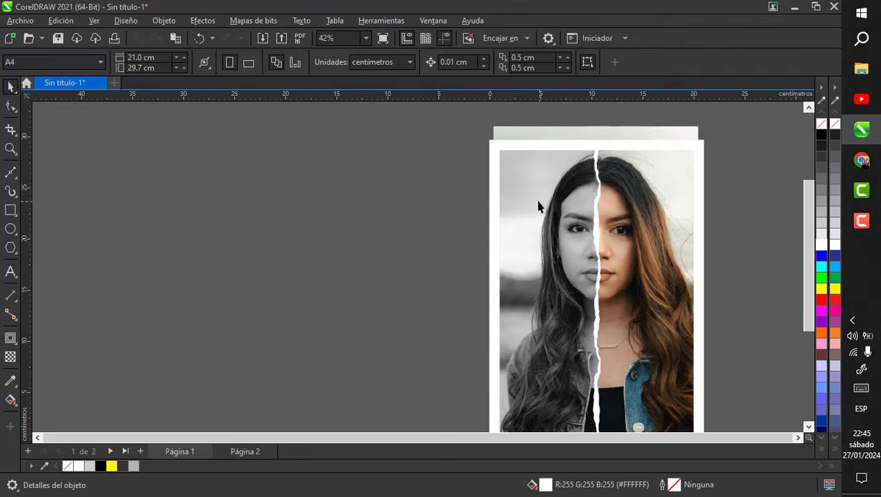
Review the black-and-white left half against the color right half along the torn strip, in detail and overall
{"action": "scroll", "coordinate": [586, 243], "scroll_direction": "down", "scroll_amount": 1}
{"action": "scroll", "coordinate": [600, 238], "scroll_direction": "up", "scroll_amount": 3}
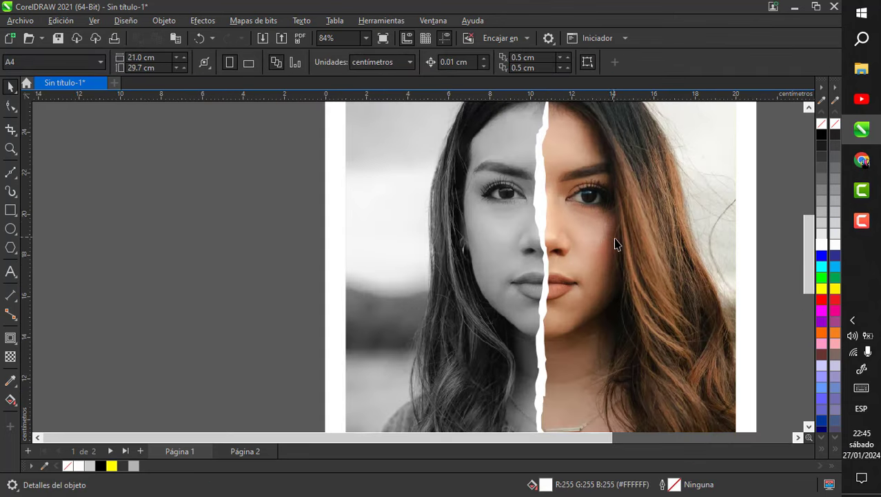
{"action": "scroll", "coordinate": [616, 243], "scroll_direction": "down", "scroll_amount": 1}
{"action": "scroll", "coordinate": [502, 180], "scroll_direction": "up", "scroll_amount": 2}
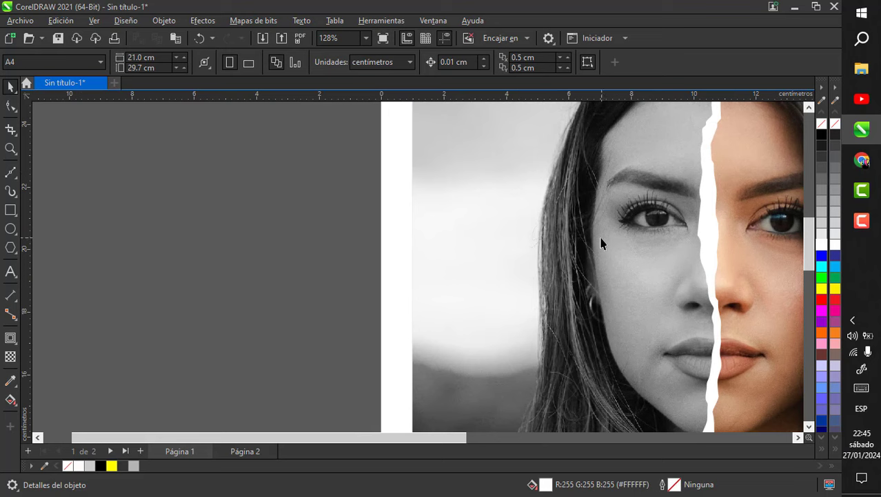
{"action": "scroll", "coordinate": [536, 226], "scroll_direction": "down", "scroll_amount": 3}
{"action": "scroll", "coordinate": [584, 248], "scroll_direction": "up", "scroll_amount": 2}
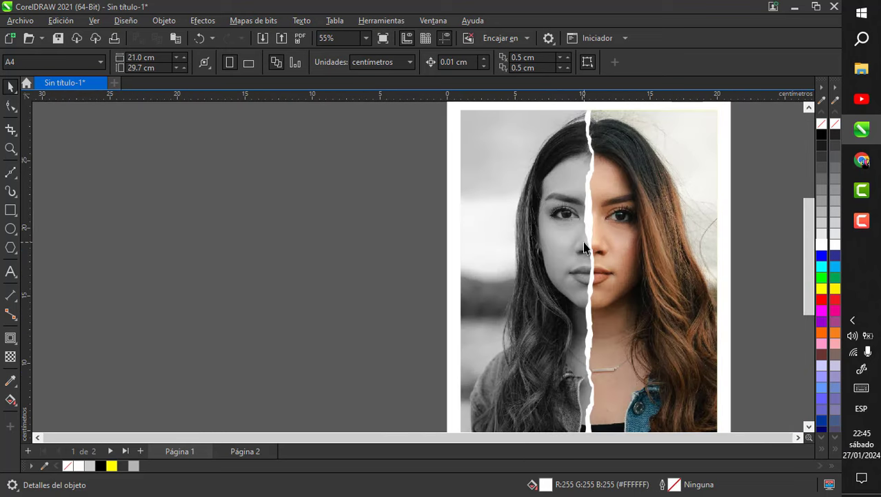
{"action": "scroll", "coordinate": [552, 248], "scroll_direction": "down", "scroll_amount": 2}
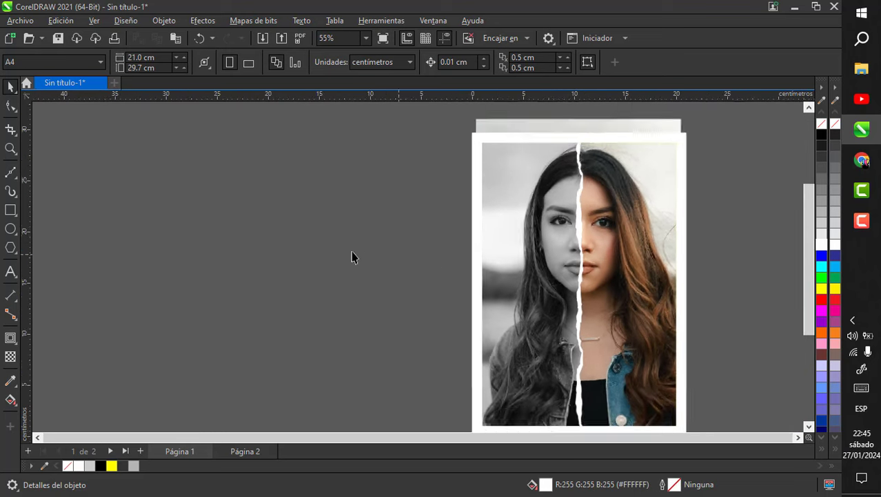
{"action": "scroll", "coordinate": [549, 213], "scroll_direction": "up", "scroll_amount": 3}
{"action": "scroll", "coordinate": [193, 291], "scroll_direction": "down", "scroll_amount": 1}
{"action": "scroll", "coordinate": [367, 295], "scroll_direction": "up", "scroll_amount": 1}
{"action": "scroll", "coordinate": [367, 295], "scroll_direction": "up", "scroll_amount": 1}
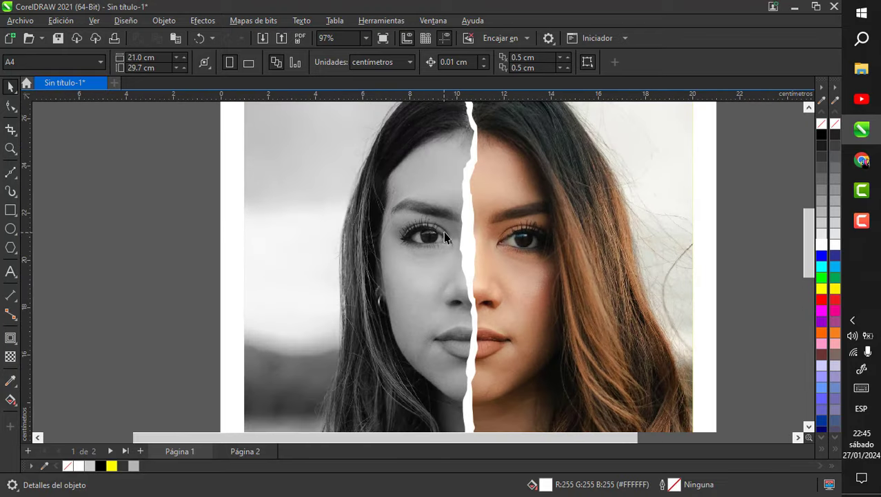
{"action": "scroll", "coordinate": [443, 231], "scroll_direction": "down", "scroll_amount": 2}
{"action": "scroll", "coordinate": [393, 226], "scroll_direction": "up", "scroll_amount": 1}
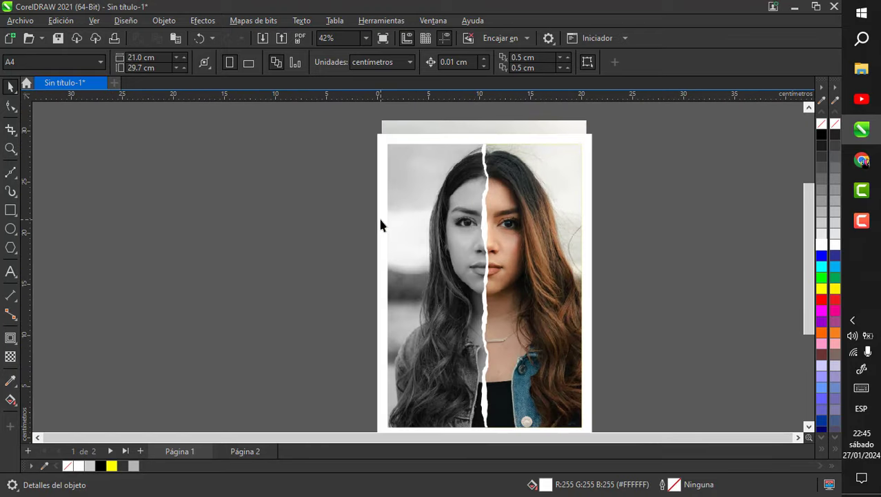
Add the subject's first name in capitals as artistic text beside the page and enlarge it to about 16.9 cm wide
{"action": "left_click", "coordinate": [164, 285]}
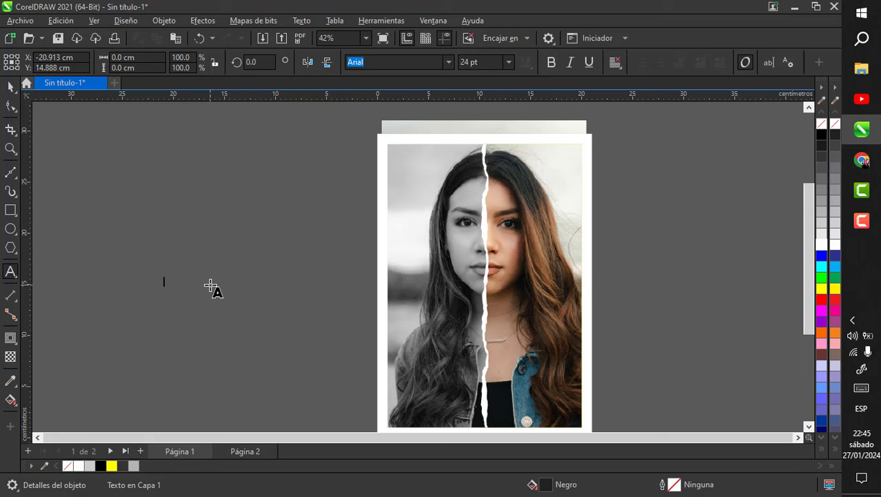
{"action": "type", "text": "FERNANDA"}
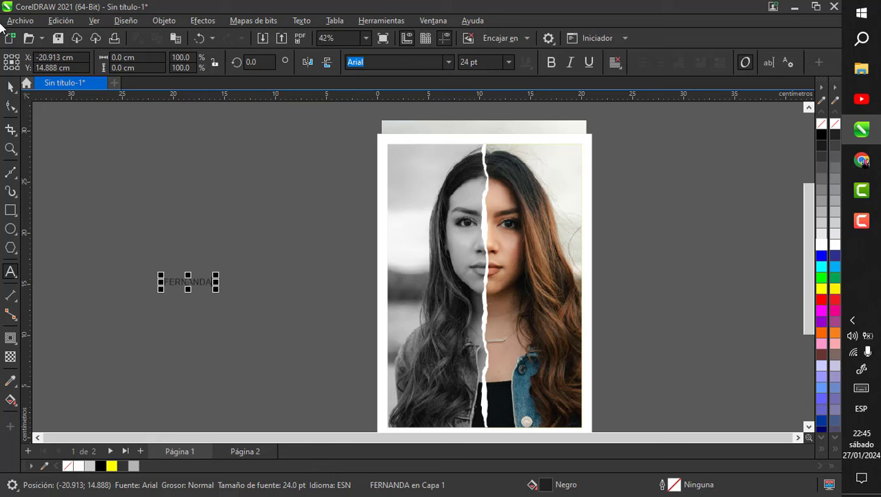
{"action": "left_click", "coordinate": [13, 89]}
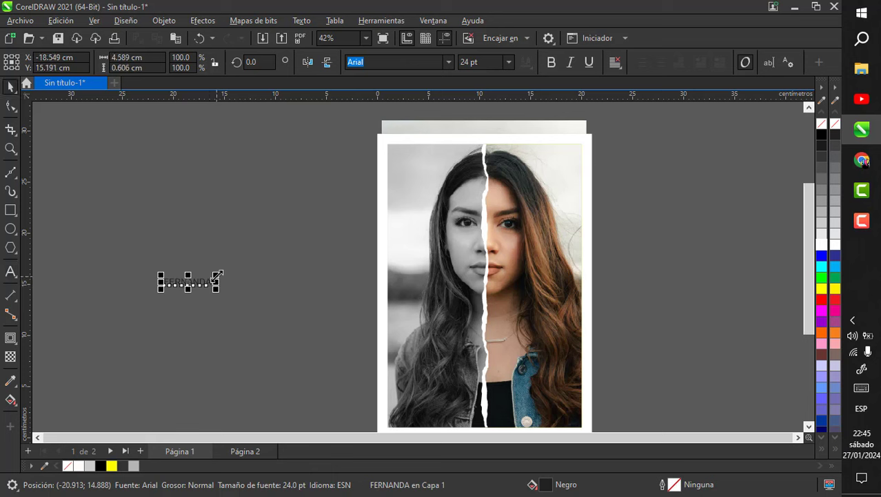
{"action": "left_click_drag", "start_coordinate": [216, 275], "coordinate": [345, 228]}
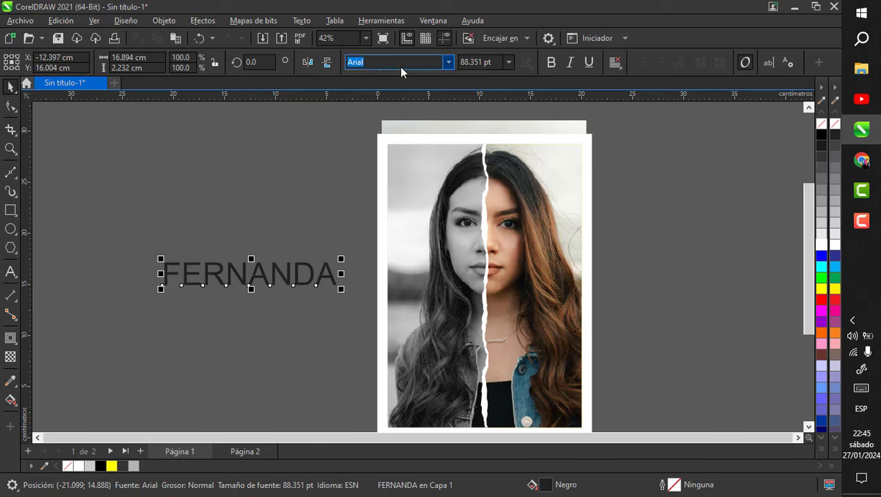
Set the name text's font to Montserrat Semi Bold
{"action": "left_click", "coordinate": [452, 63]}
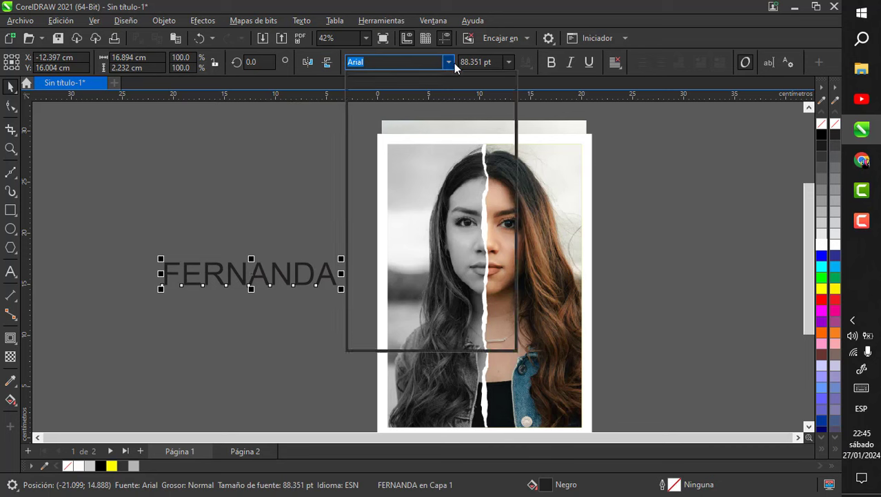
{"action": "left_click", "coordinate": [453, 65]}
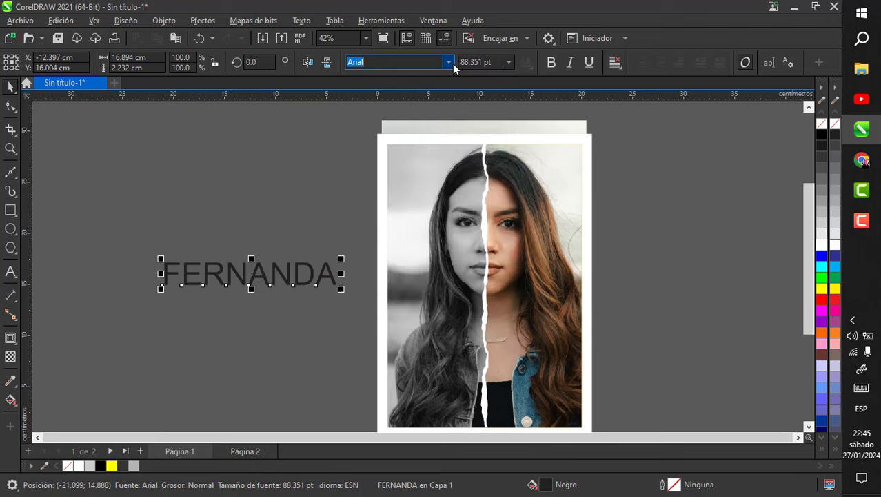
{"action": "left_click", "coordinate": [453, 65]}
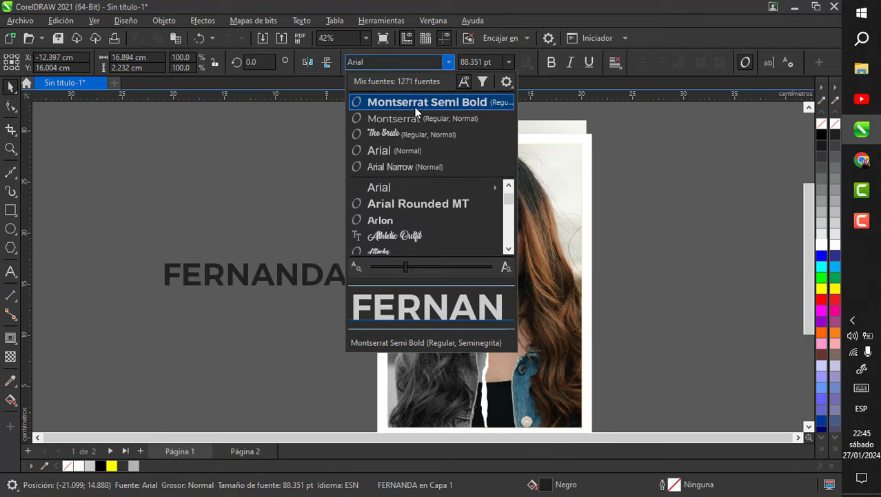
{"action": "left_click", "coordinate": [415, 107]}
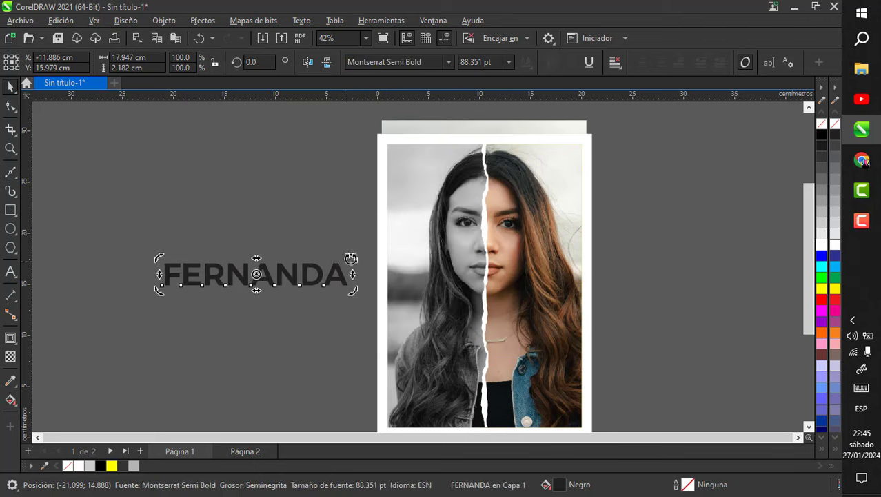
Rotate the name text 90 degrees so it reads upward and set its font to MOON GET!
{"action": "left_click_drag", "start_coordinate": [352, 258], "coordinate": [248, 163]}
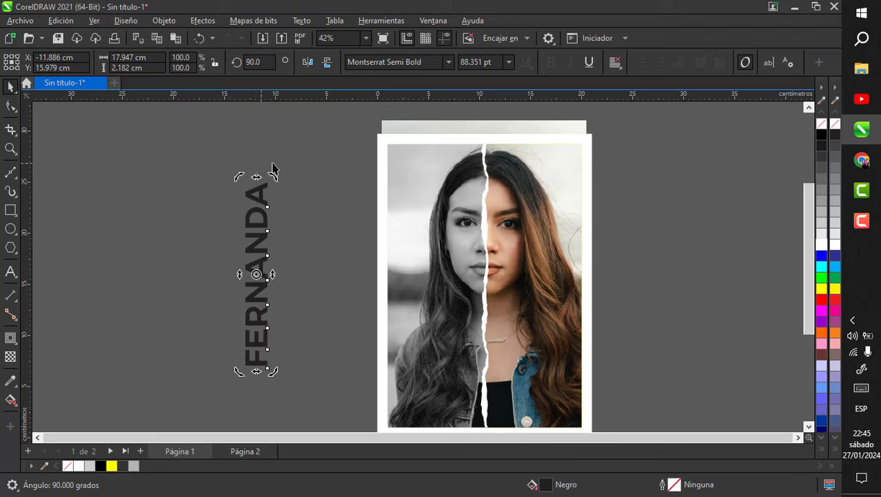
{"action": "left_click", "coordinate": [275, 169]}
{"action": "left_click", "coordinate": [264, 193]}
{"action": "left_click", "coordinate": [448, 62]}
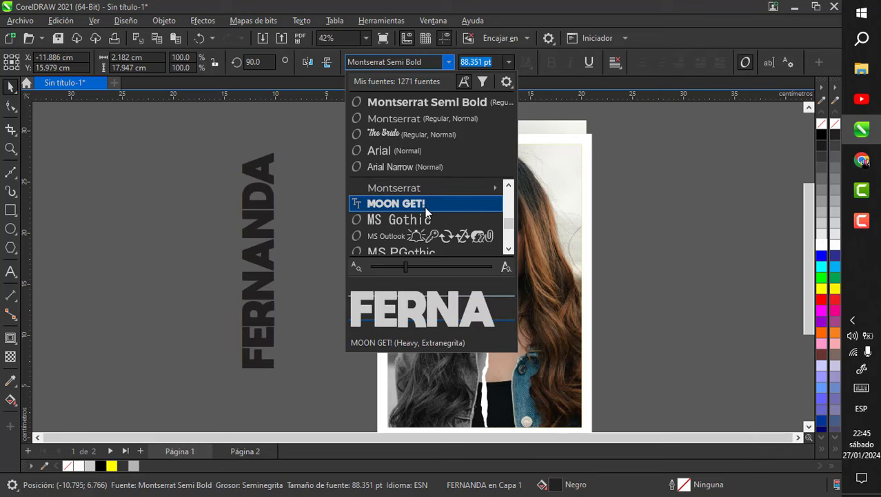
{"action": "left_click", "coordinate": [425, 207]}
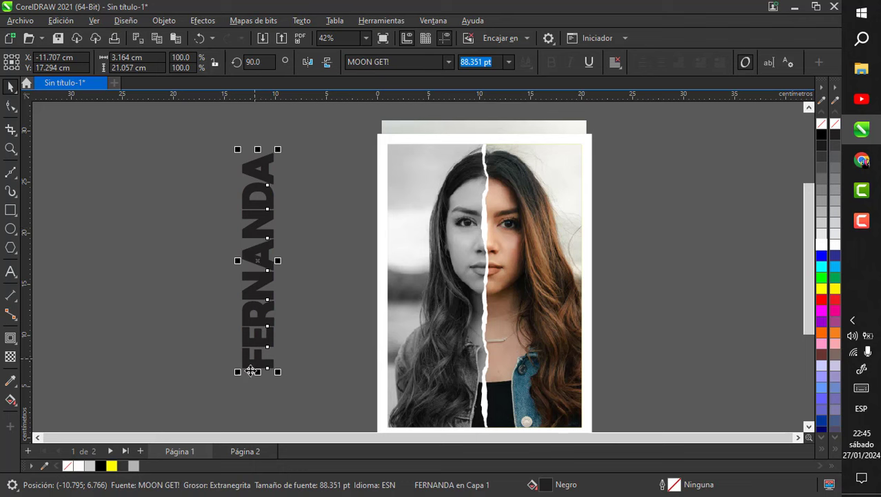
Move the vertical name onto the portrait's black-and-white side and enlarge it to about 27.7 cm tall, spanning the photo's height
{"action": "left_click_drag", "start_coordinate": [245, 371], "coordinate": [395, 426]}
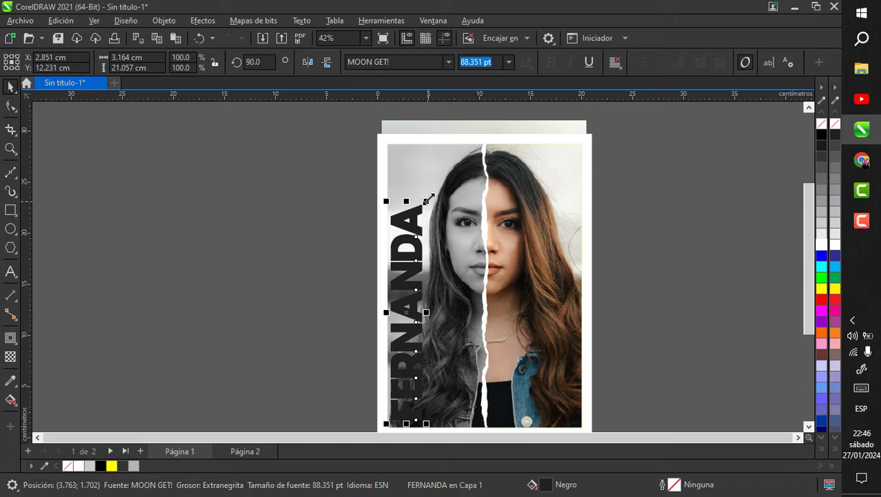
{"action": "left_click_drag", "start_coordinate": [427, 201], "coordinate": [453, 144]}
{"action": "scroll", "coordinate": [452, 143], "scroll_direction": "down", "scroll_amount": 2}
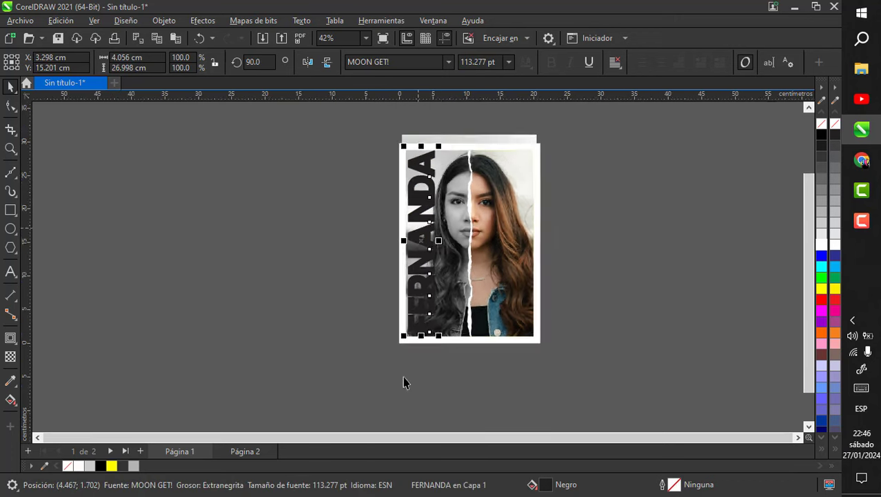
{"action": "scroll", "coordinate": [420, 372], "scroll_direction": "up", "scroll_amount": 3}
{"action": "left_click_drag", "start_coordinate": [453, 280], "coordinate": [460, 285]}
{"action": "scroll", "coordinate": [437, 342], "scroll_direction": "down", "scroll_amount": 3}
Shift the vertical name slightly outward to align its letters with the photo's left edge, and deselect it
{"action": "scroll", "coordinate": [424, 226], "scroll_direction": "up", "scroll_amount": 3}
{"action": "scroll", "coordinate": [436, 225], "scroll_direction": "up", "scroll_amount": 2}
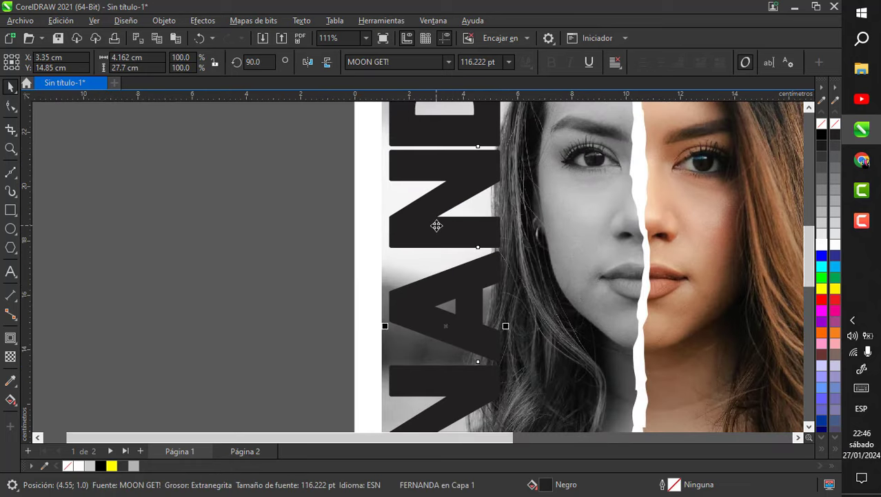
{"action": "left_click_drag", "start_coordinate": [436, 225], "coordinate": [421, 234]}
{"action": "scroll", "coordinate": [420, 235], "scroll_direction": "down", "scroll_amount": 2}
{"action": "scroll", "coordinate": [336, 250], "scroll_direction": "down", "scroll_amount": 2}
{"action": "scroll", "coordinate": [334, 252], "scroll_direction": "up", "scroll_amount": 1}
{"action": "scroll", "coordinate": [334, 252], "scroll_direction": "up", "scroll_amount": 1}
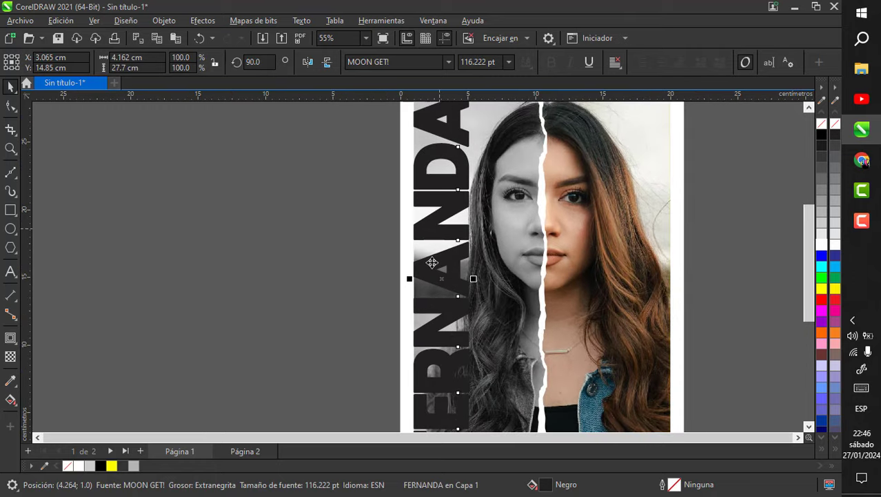
{"action": "scroll", "coordinate": [293, 324], "scroll_direction": "down", "scroll_amount": 2}
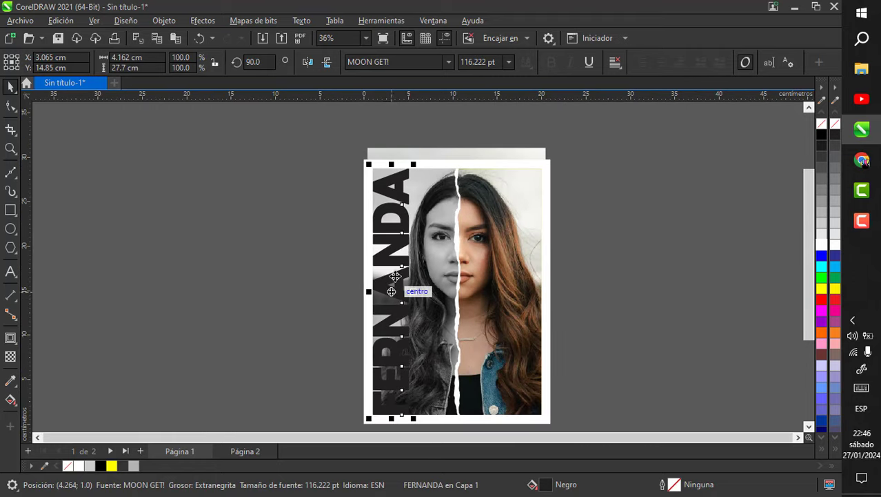
{"action": "left_click", "coordinate": [303, 301]}
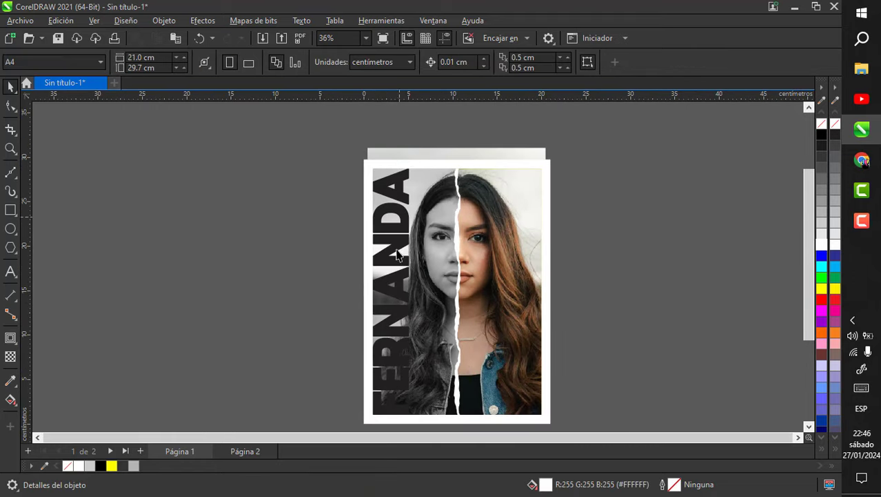
Examine how the vertical name fits along the black-and-white side of the portrait, close up and overall
{"action": "left_click", "coordinate": [386, 246]}
{"action": "scroll", "coordinate": [397, 291], "scroll_direction": "up", "scroll_amount": 5}
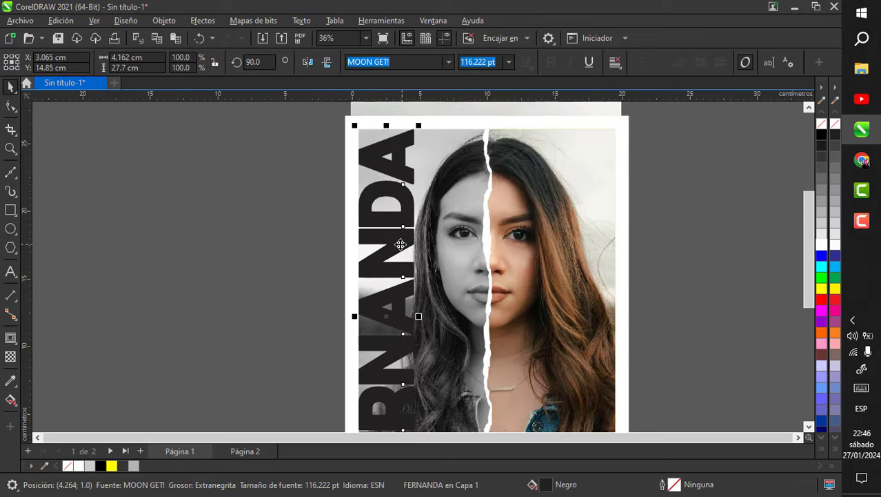
{"action": "scroll", "coordinate": [398, 291], "scroll_direction": "down", "scroll_amount": 7}
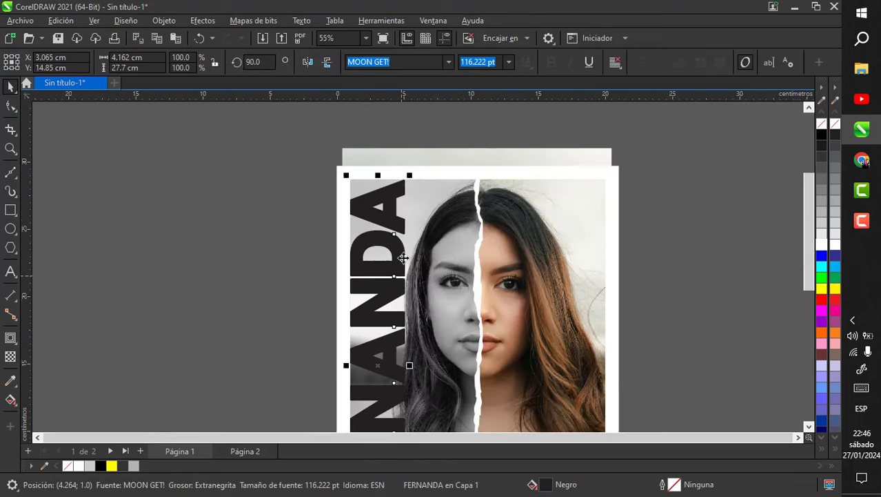
{"action": "scroll", "coordinate": [397, 282], "scroll_direction": "up", "scroll_amount": 1}
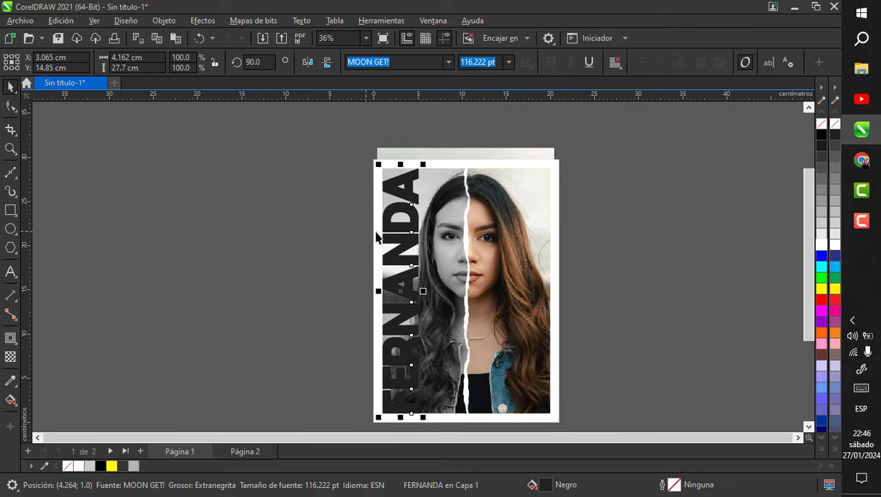
{"action": "left_click", "coordinate": [307, 314]}
{"action": "scroll", "coordinate": [308, 316], "scroll_direction": "up", "scroll_amount": 1}
{"action": "scroll", "coordinate": [308, 303], "scroll_direction": "down", "scroll_amount": 2}
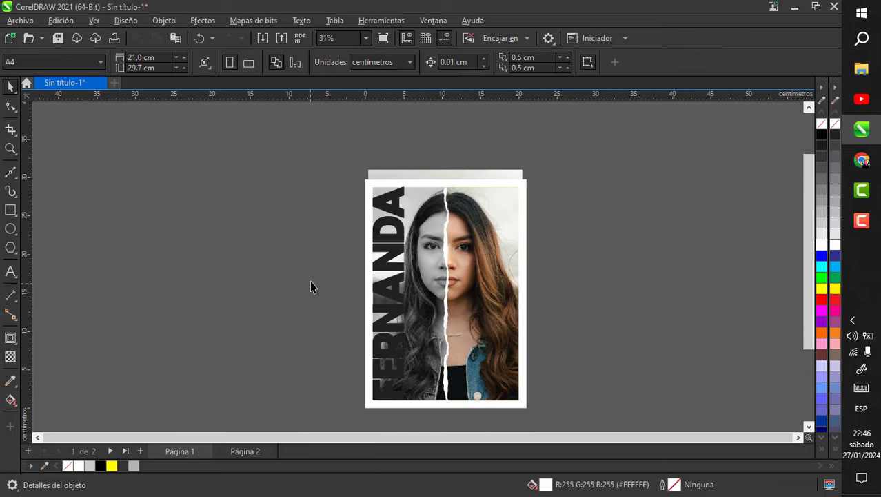
{"action": "scroll", "coordinate": [314, 276], "scroll_direction": "up", "scroll_amount": 1}
{"action": "left_click_drag", "start_coordinate": [416, 145], "coordinate": [219, 136]}
{"action": "key", "text": "ctrl+z"}
{"action": "left_click", "coordinate": [193, 169]}
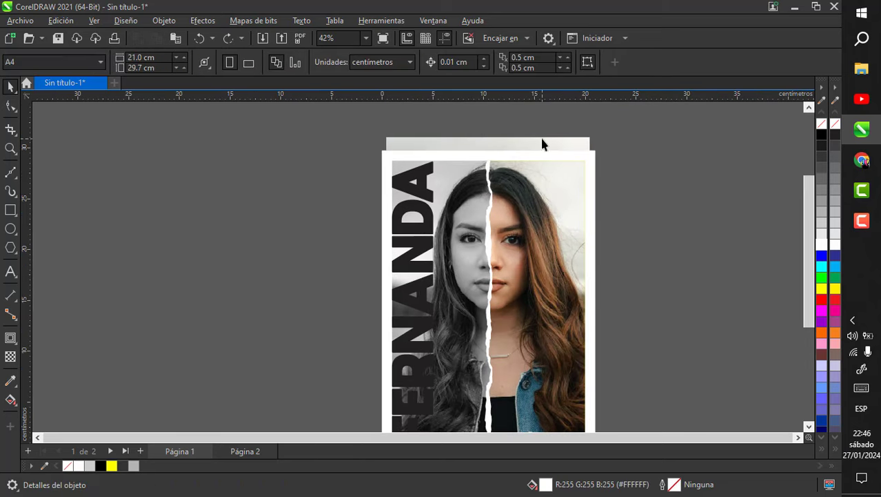
Place the color backup photo behind the page inside the vertical name text as a PowerClip, and deselect it
{"action": "left_click", "coordinate": [540, 140]}
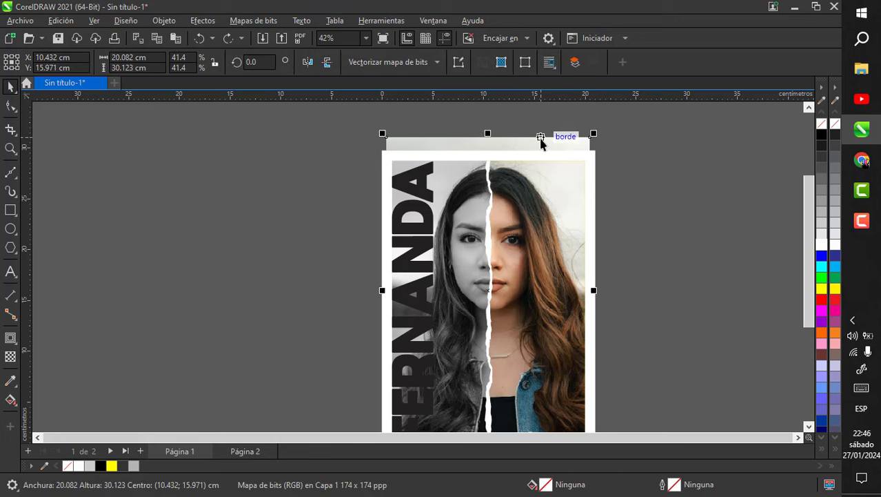
{"action": "right_click", "coordinate": [541, 138]}
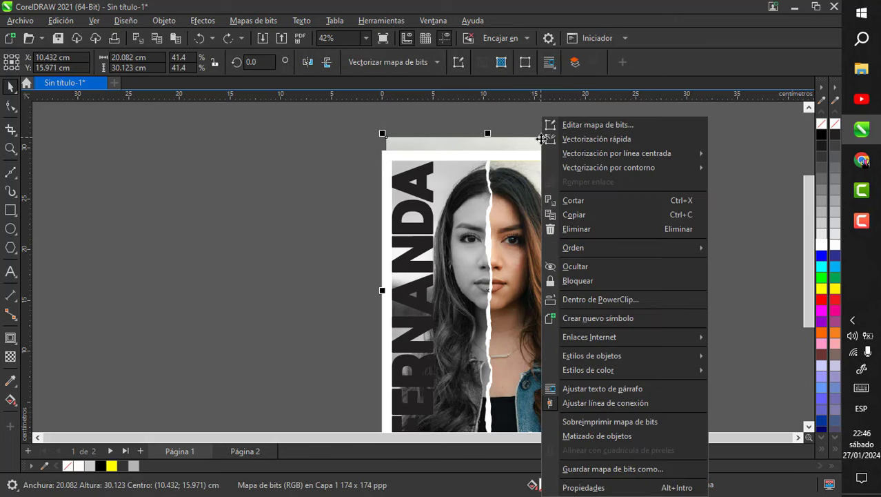
{"action": "left_click", "coordinate": [589, 308]}
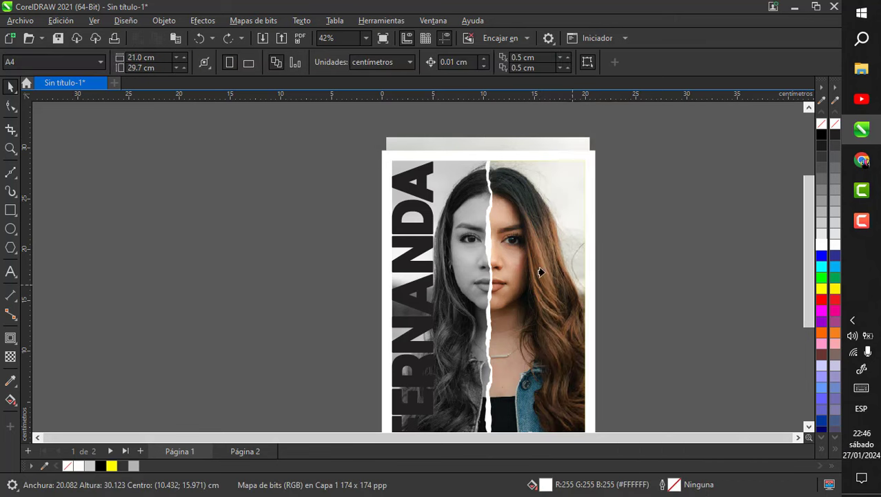
{"action": "left_click", "coordinate": [417, 261]}
{"action": "left_click", "coordinate": [656, 299]}
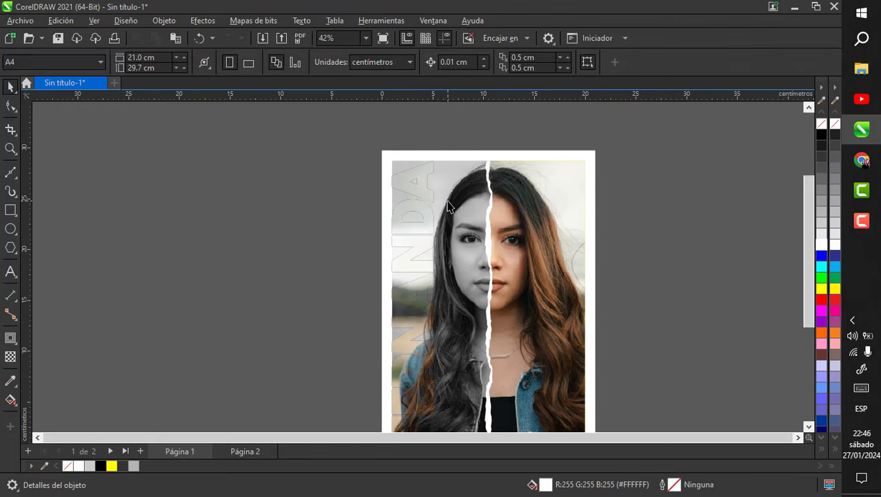
Give the photo-filled vertical name text a white fill and deselect it
{"action": "scroll", "coordinate": [425, 222], "scroll_direction": "down", "scroll_amount": 1}
{"action": "scroll", "coordinate": [424, 234], "scroll_direction": "up", "scroll_amount": 4}
{"action": "scroll", "coordinate": [426, 243], "scroll_direction": "up", "scroll_amount": 1}
{"action": "left_click", "coordinate": [428, 234]}
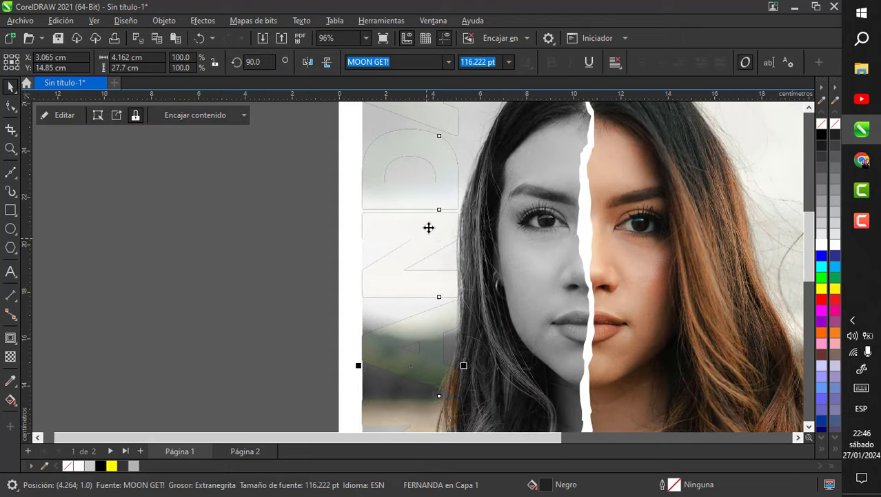
{"action": "right_click", "coordinate": [818, 245]}
{"action": "left_click", "coordinate": [283, 249]}
Inspect the edges of the color-photo lettering against the black-and-white portrait, from the lower hair area up to the pale background
{"action": "scroll", "coordinate": [398, 229], "scroll_direction": "down", "scroll_amount": 6}
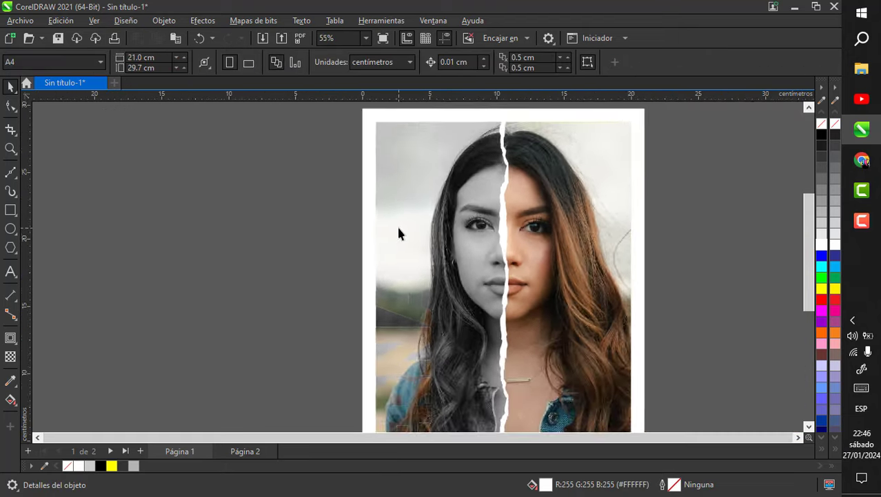
{"action": "scroll", "coordinate": [382, 296], "scroll_direction": "up", "scroll_amount": 3}
{"action": "scroll", "coordinate": [411, 400], "scroll_direction": "up", "scroll_amount": 8}
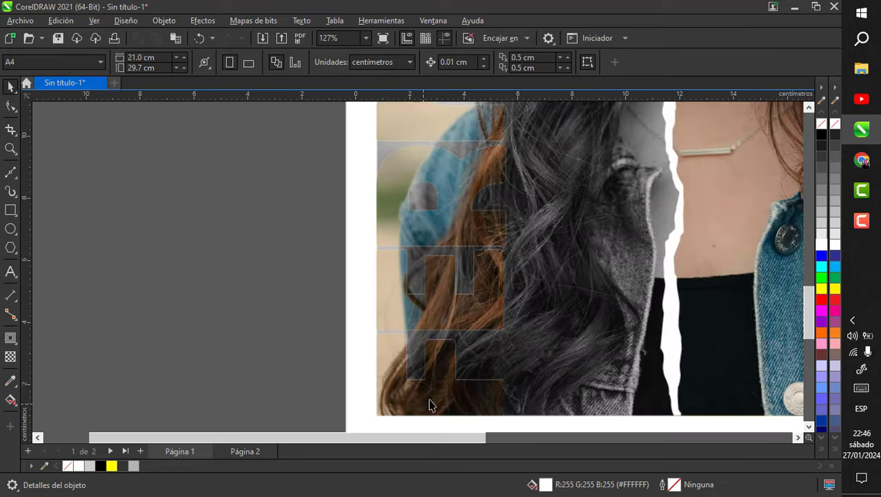
{"action": "scroll", "coordinate": [462, 317], "scroll_direction": "down", "scroll_amount": 1}
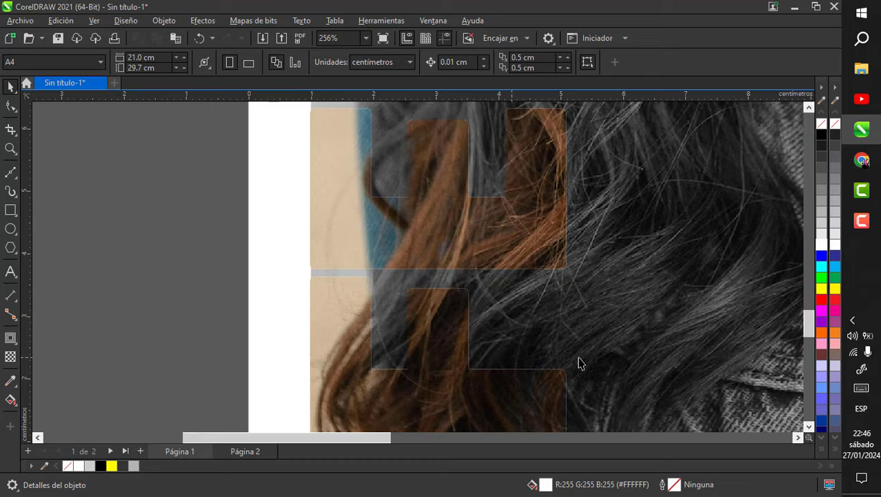
{"action": "scroll", "coordinate": [580, 364], "scroll_direction": "up", "scroll_amount": 4}
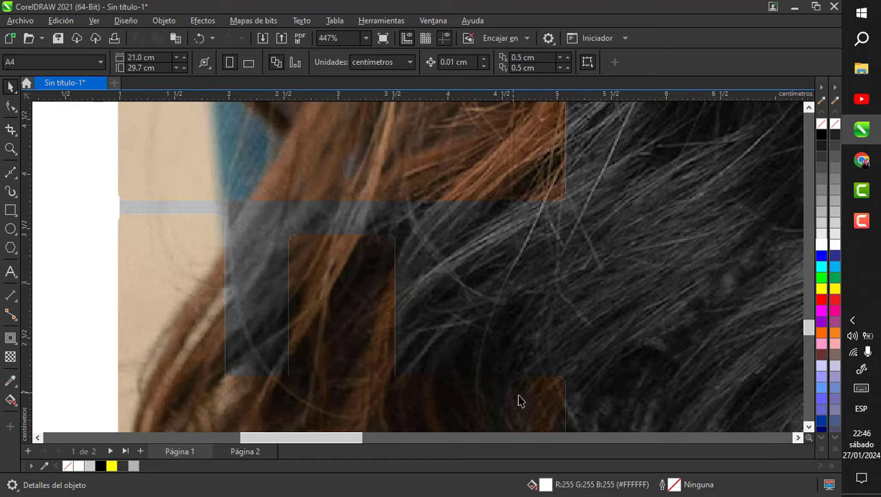
{"action": "scroll", "coordinate": [463, 322], "scroll_direction": "down", "scroll_amount": 12}
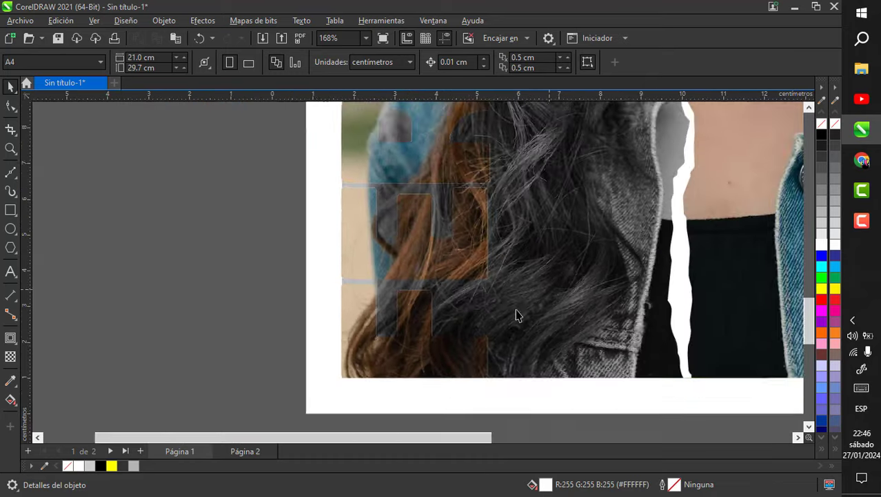
{"action": "scroll", "coordinate": [530, 287], "scroll_direction": "up", "scroll_amount": 1}
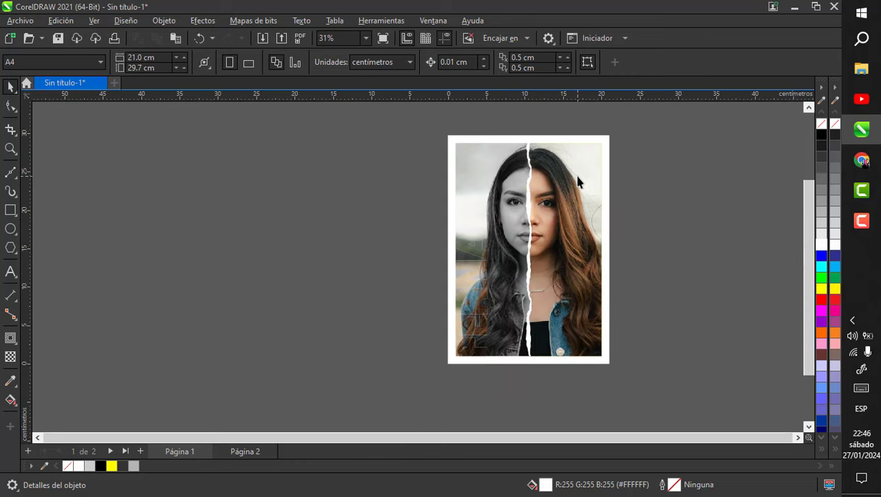
{"action": "left_click", "coordinate": [578, 181]}
{"action": "scroll", "coordinate": [461, 148], "scroll_direction": "up", "scroll_amount": 5}
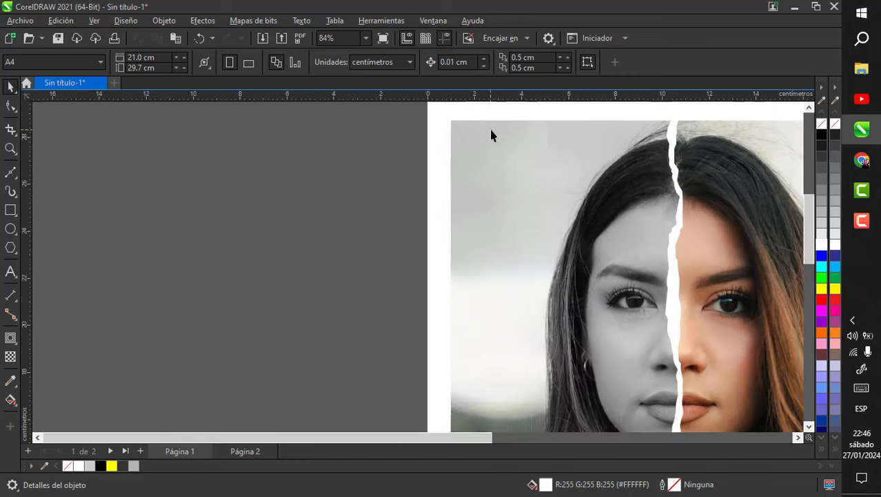
{"action": "scroll", "coordinate": [498, 184], "scroll_direction": "up", "scroll_amount": 2}
{"action": "scroll", "coordinate": [499, 183], "scroll_direction": "down", "scroll_amount": 5}
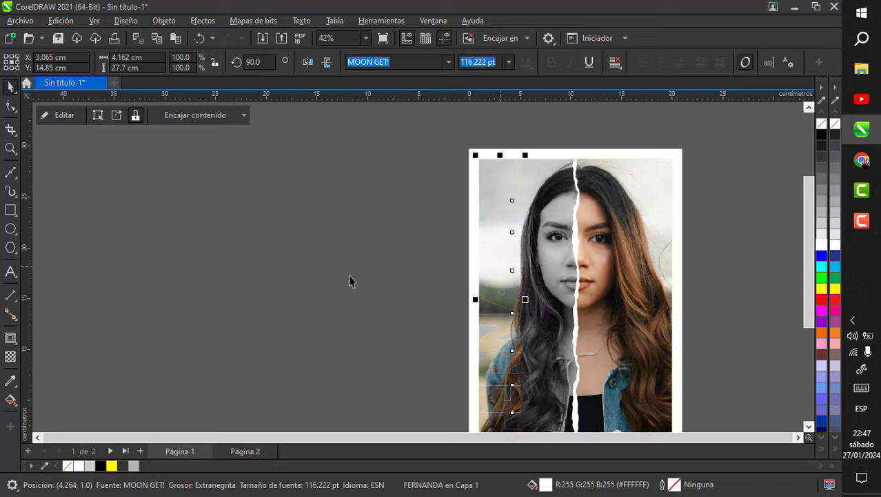
Add a drop shadow to the photo-filled vertical name text, offset about 0.15 cm horizontally and 0.10 cm vertically, and inspect it
{"action": "left_click", "coordinate": [349, 275]}
{"action": "scroll", "coordinate": [453, 364], "scroll_direction": "up", "scroll_amount": 2}
{"action": "left_click", "coordinate": [554, 303]}
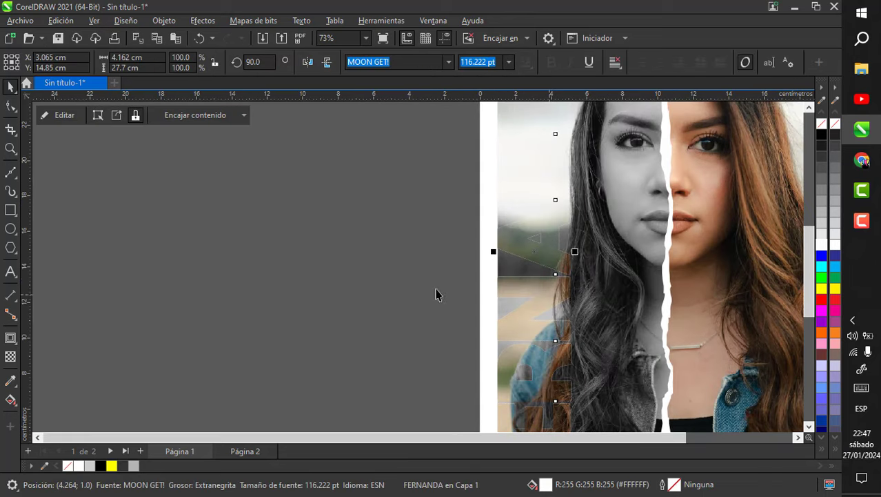
{"action": "left_click", "coordinate": [10, 337]}
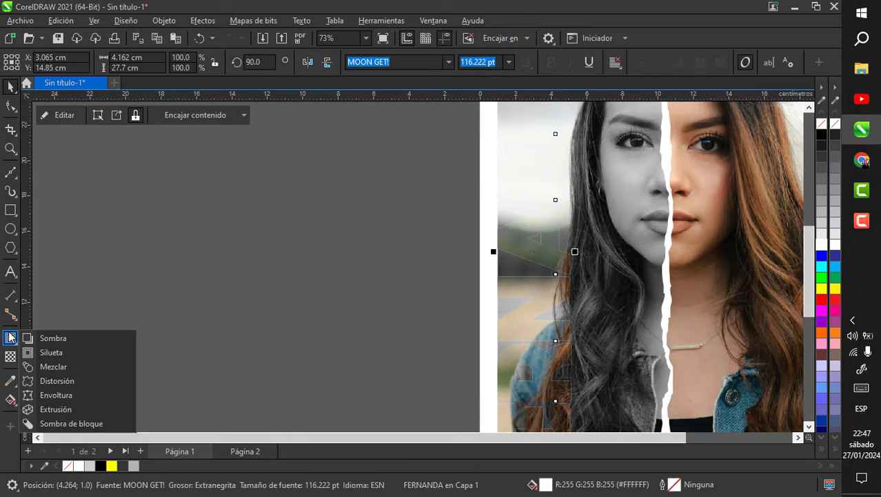
{"action": "left_click", "coordinate": [44, 338]}
{"action": "scroll", "coordinate": [552, 265], "scroll_direction": "up", "scroll_amount": 1}
{"action": "left_click_drag", "start_coordinate": [528, 248], "coordinate": [581, 216]}
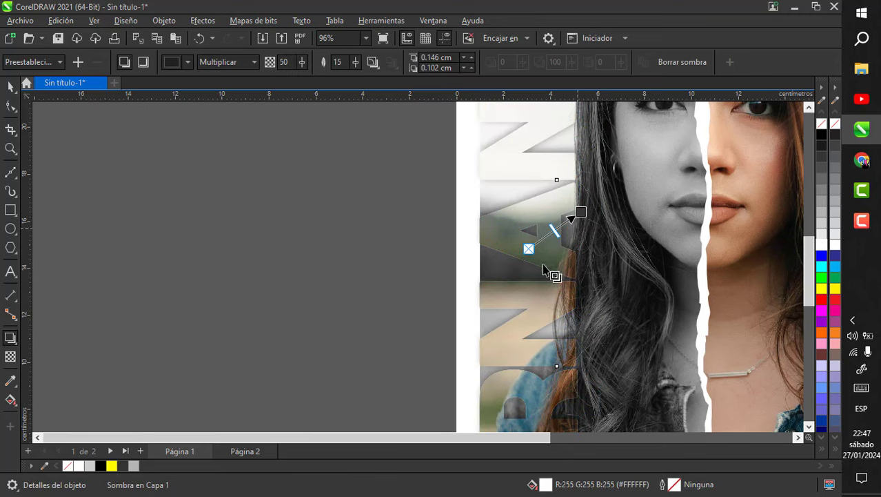
{"action": "scroll", "coordinate": [551, 272], "scroll_direction": "down", "scroll_amount": 4}
{"action": "scroll", "coordinate": [565, 197], "scroll_direction": "up", "scroll_amount": 7}
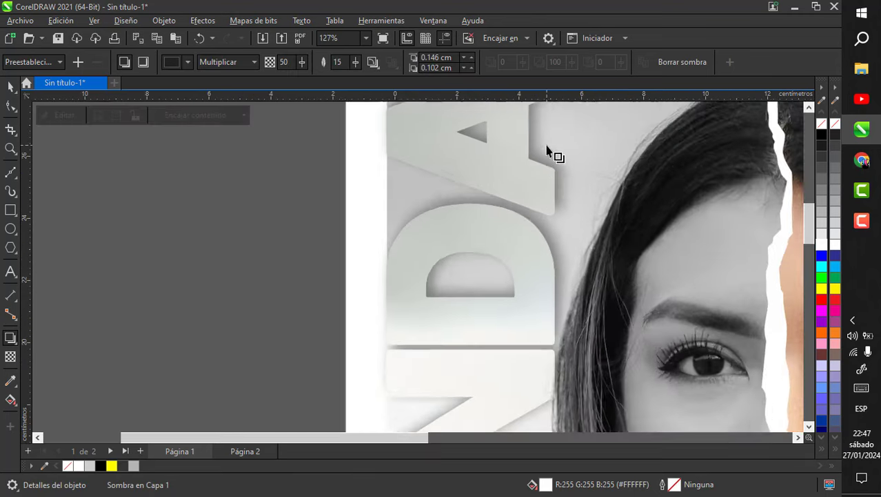
{"action": "scroll", "coordinate": [542, 212], "scroll_direction": "down", "scroll_amount": 2}
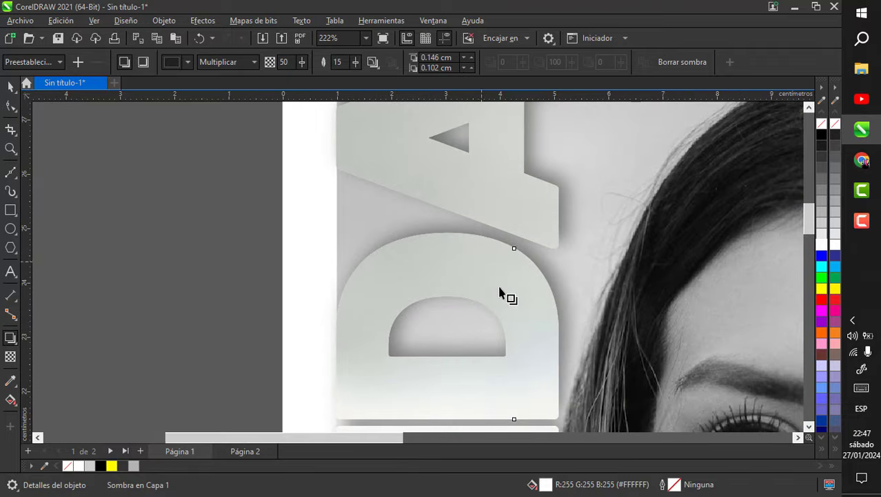
{"action": "scroll", "coordinate": [499, 323], "scroll_direction": "down", "scroll_amount": 2}
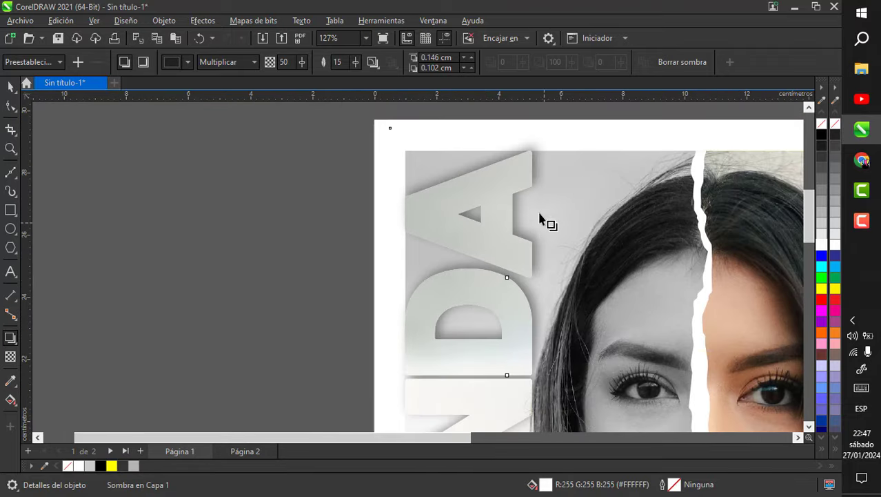
Break the drop shadow apart from the vertical name text and deselect both objects
{"action": "scroll", "coordinate": [541, 219], "scroll_direction": "down", "scroll_amount": 4}
{"action": "key", "text": "ctrl+k"}
{"action": "scroll", "coordinate": [524, 276], "scroll_direction": "up", "scroll_amount": 2}
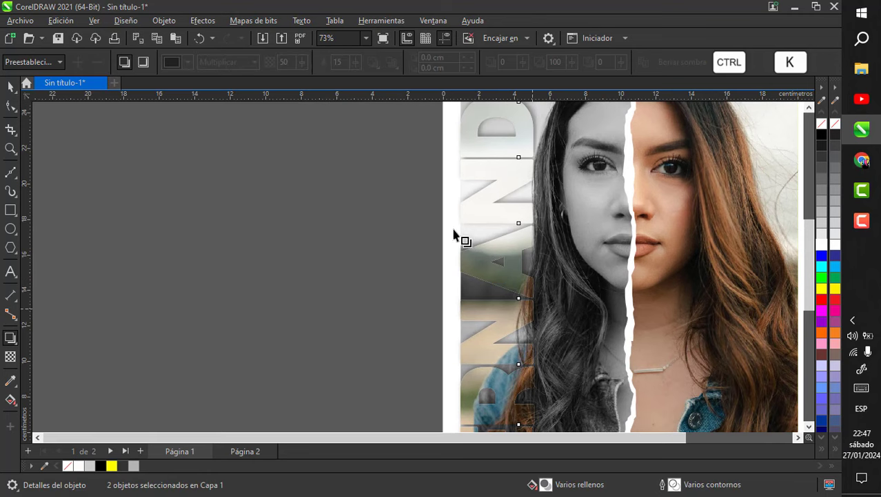
{"action": "left_click", "coordinate": [194, 245]}
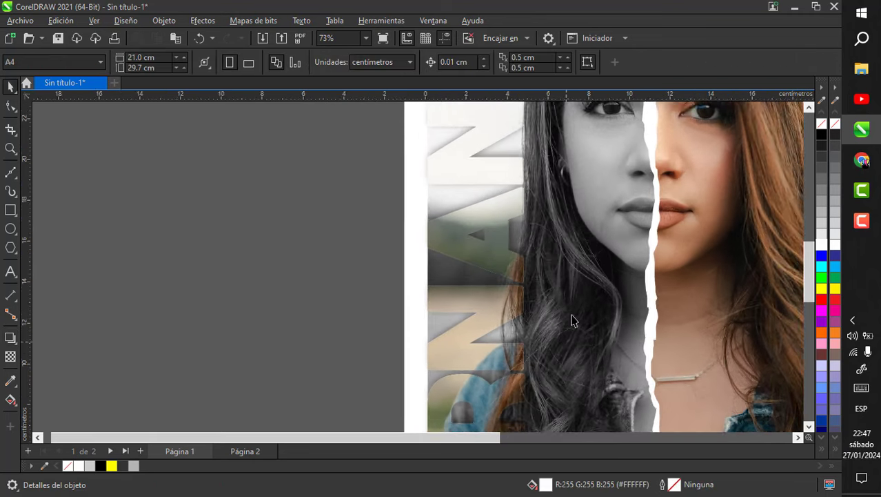
Select the separated shadow of the vertical name and fill it with RGB black (#000000)
{"action": "scroll", "coordinate": [571, 318], "scroll_direction": "down", "scroll_amount": 3}
{"action": "scroll", "coordinate": [471, 193], "scroll_direction": "up", "scroll_amount": 1}
{"action": "scroll", "coordinate": [471, 193], "scroll_direction": "up", "scroll_amount": 7}
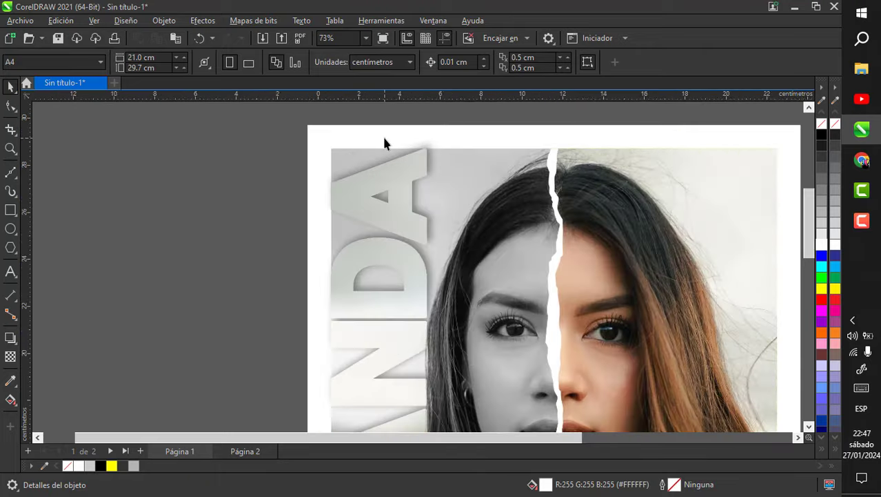
{"action": "left_click", "coordinate": [467, 173]}
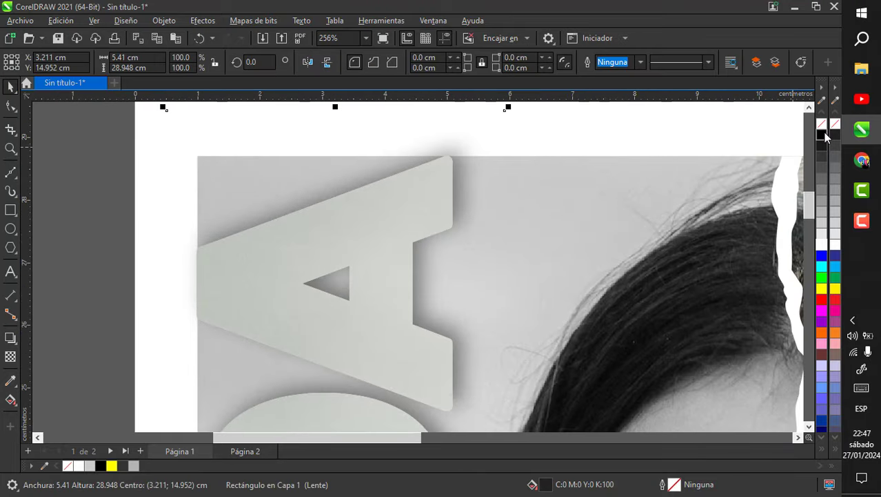
{"action": "left_click", "coordinate": [727, 122]}
{"action": "left_click", "coordinate": [463, 170]}
{"action": "scroll", "coordinate": [488, 157], "scroll_direction": "down", "scroll_amount": 6}
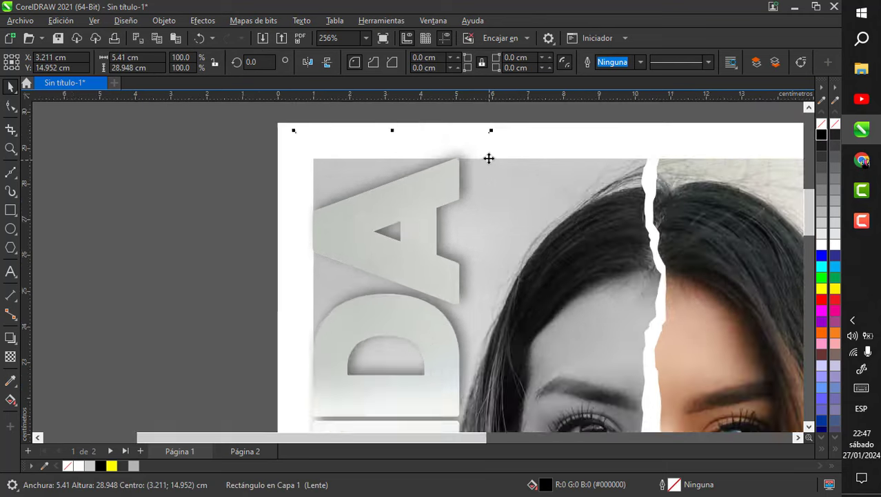
Try moving the separated shadow beside the page, undo the move and deselect it
{"action": "left_click_drag", "start_coordinate": [487, 156], "coordinate": [384, 157]}
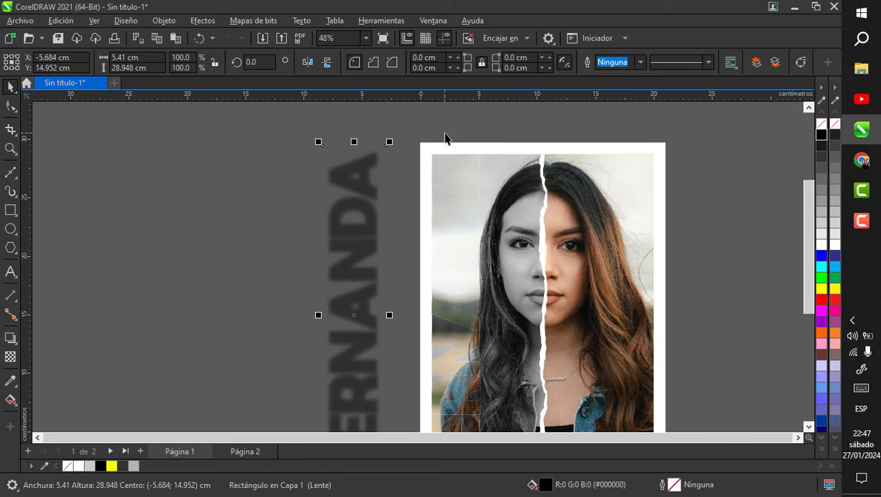
{"action": "key", "text": "ctrl+z"}
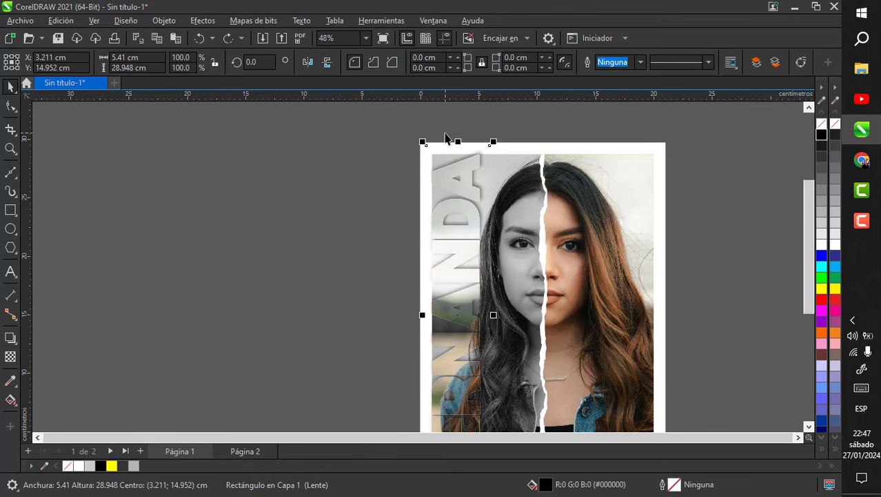
{"action": "scroll", "coordinate": [447, 136], "scroll_direction": "up", "scroll_amount": 4}
{"action": "left_click", "coordinate": [533, 125]}
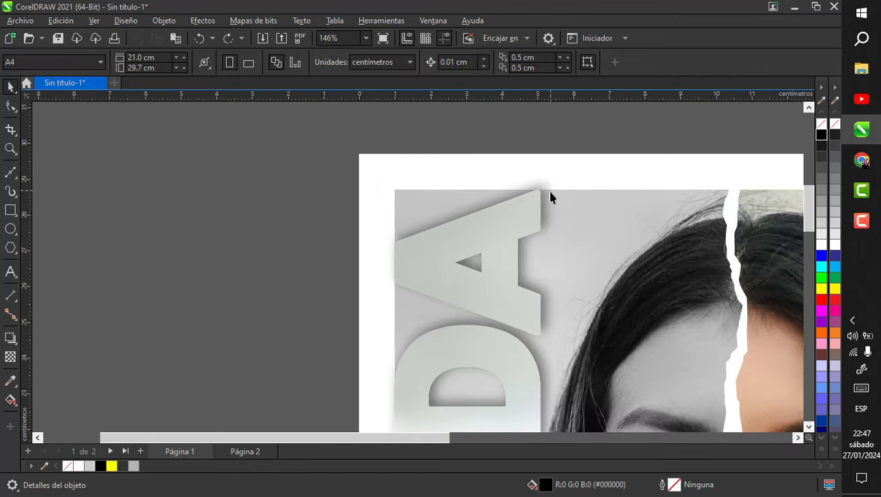
Convert the separated shadow to a 300 ppi RGB (24-bit) bitmap with anti-aliasing and a transparent background
{"action": "left_click", "coordinate": [553, 198]}
{"action": "left_click", "coordinate": [253, 21]}
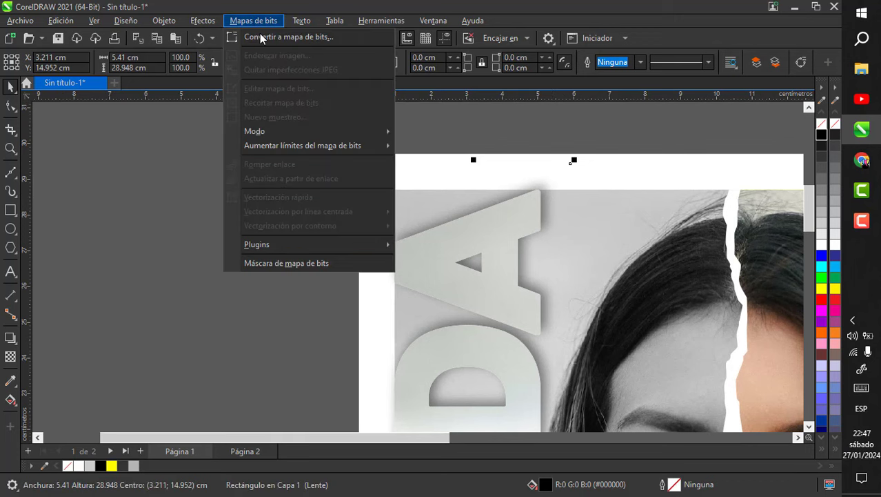
{"action": "left_click", "coordinate": [262, 36]}
{"action": "left_click", "coordinate": [433, 218]}
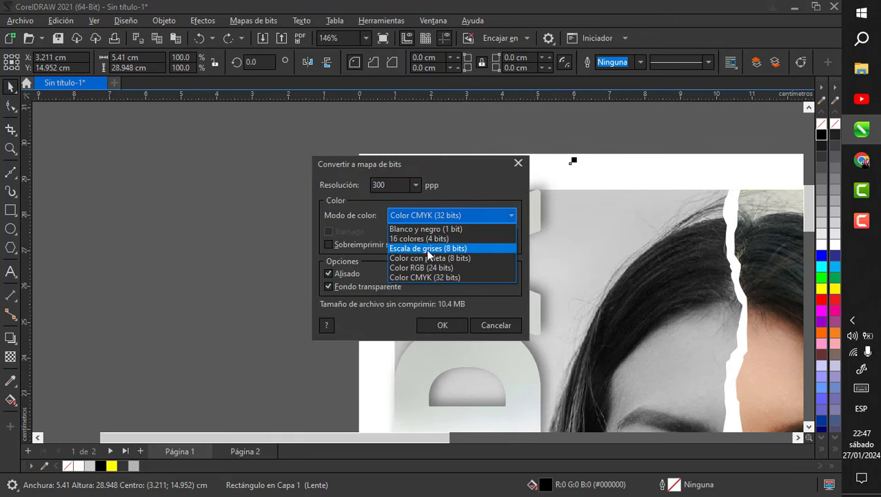
{"action": "left_click", "coordinate": [428, 268]}
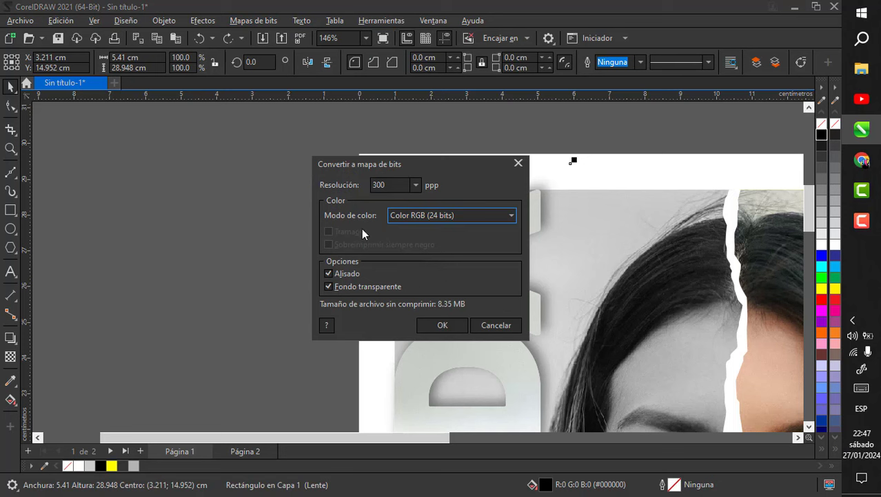
{"action": "double_click", "coordinate": [387, 184]}
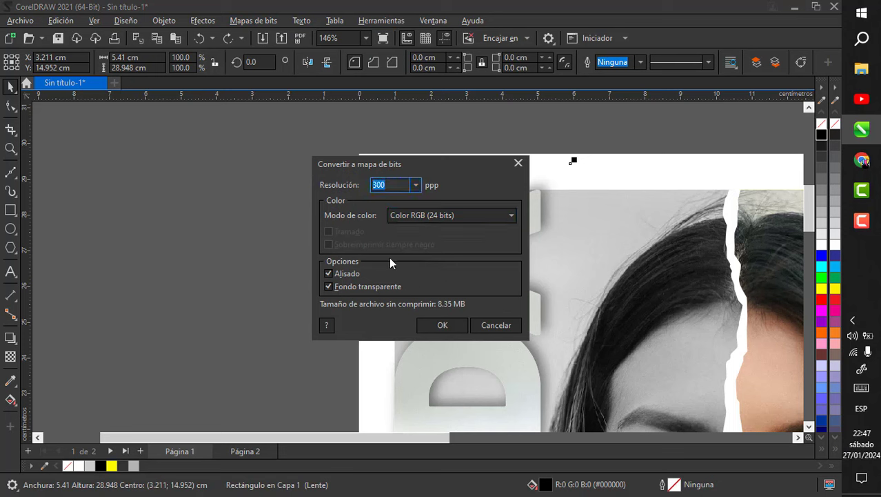
{"action": "left_click", "coordinate": [425, 329]}
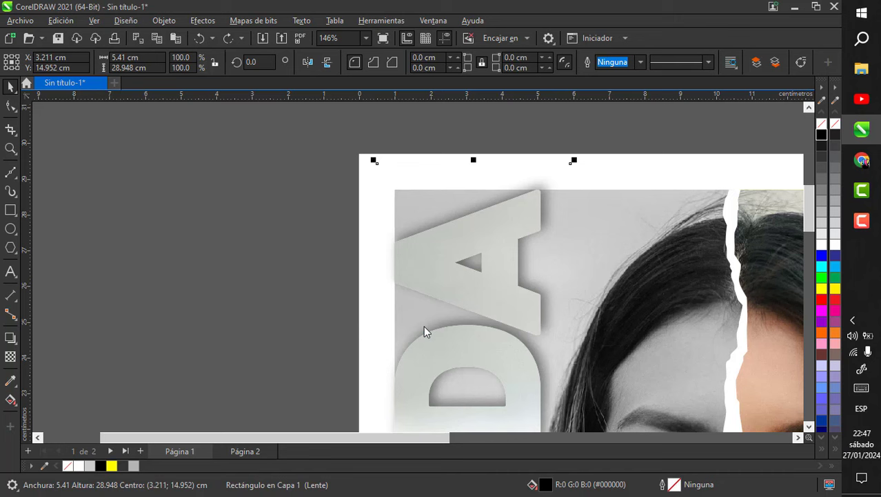
Reshape the shadow bitmap's top edge with the Shape tool so it lines up with the top of the portrait photo
{"action": "left_click", "coordinate": [15, 111]}
{"action": "left_click", "coordinate": [42, 106]}
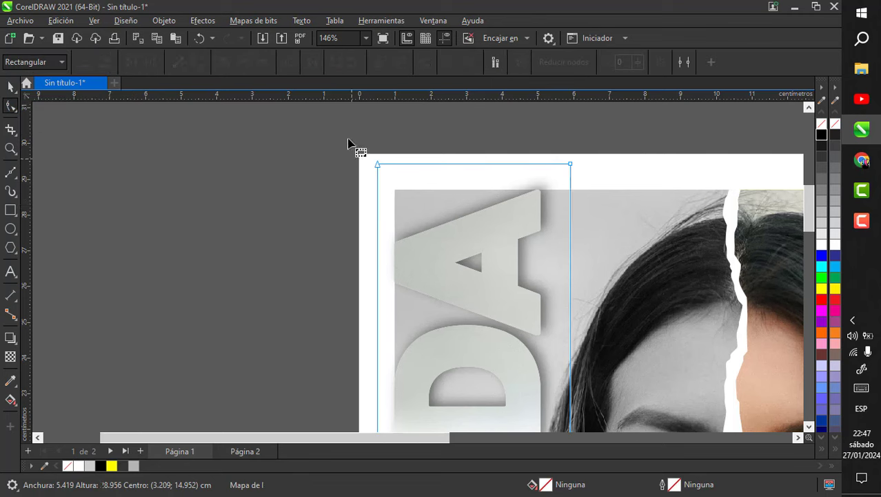
{"action": "left_click", "coordinate": [570, 166]}
{"action": "scroll", "coordinate": [538, 194], "scroll_direction": "up", "scroll_amount": 4}
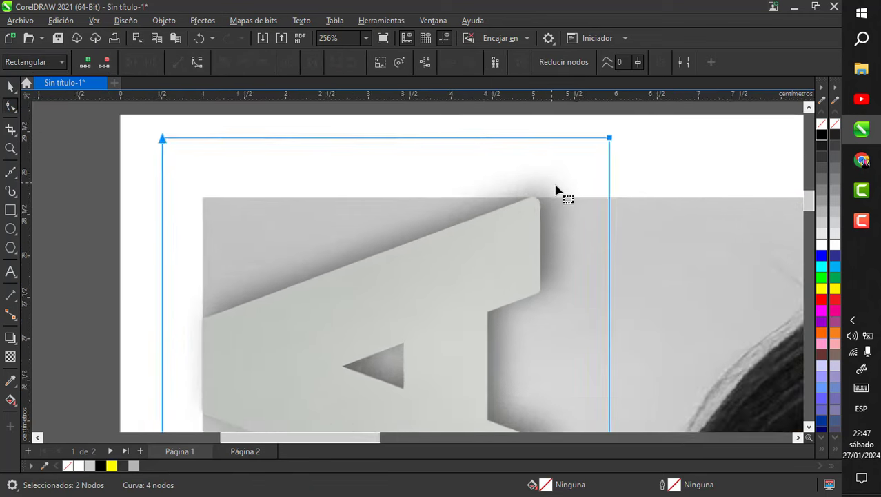
{"action": "scroll", "coordinate": [579, 149], "scroll_direction": "down", "scroll_amount": 2}
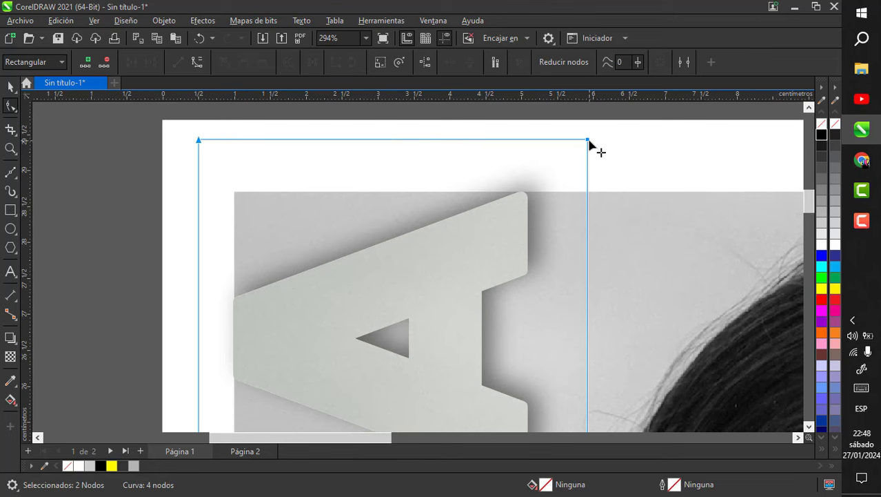
{"action": "left_click_drag", "start_coordinate": [590, 143], "coordinate": [587, 195]}
{"action": "scroll", "coordinate": [492, 184], "scroll_direction": "up", "scroll_amount": 3}
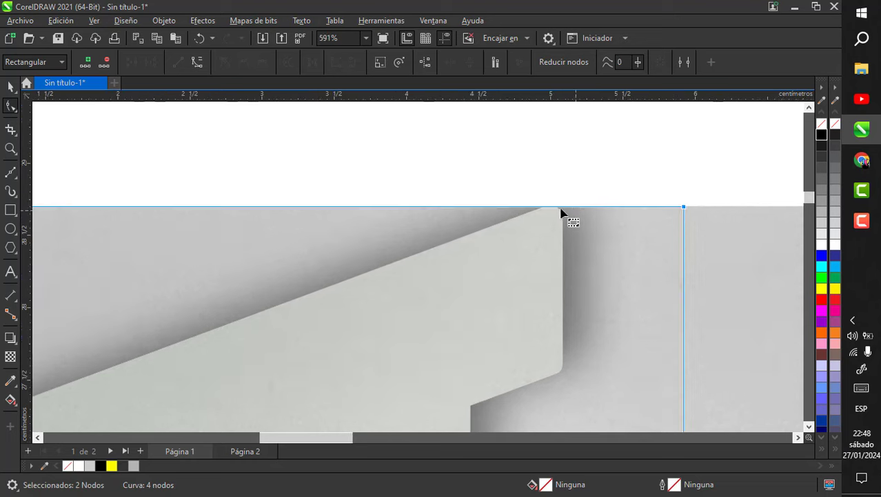
{"action": "scroll", "coordinate": [506, 153], "scroll_direction": "down", "scroll_amount": 13}
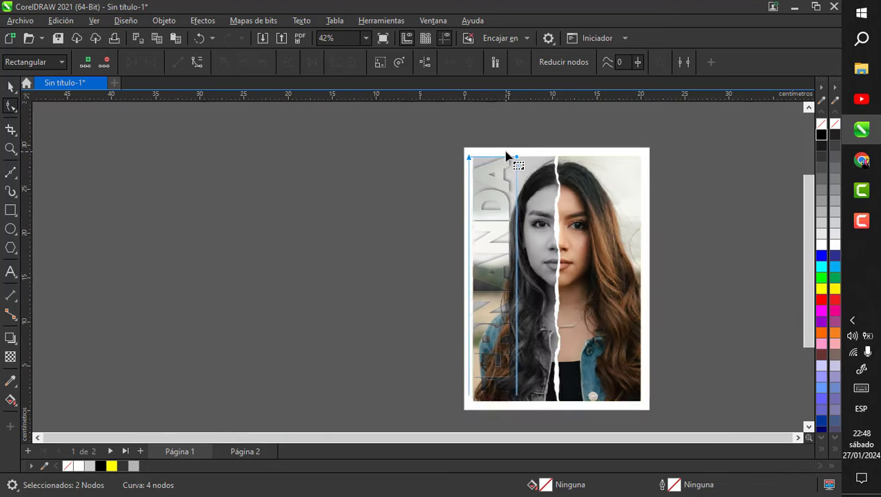
Crop the shadow bitmap's left and bottom edges flush with the portrait photo's edges
{"action": "left_click_drag", "start_coordinate": [492, 363], "coordinate": [500, 396]}
{"action": "scroll", "coordinate": [482, 127], "scroll_direction": "up", "scroll_amount": 5}
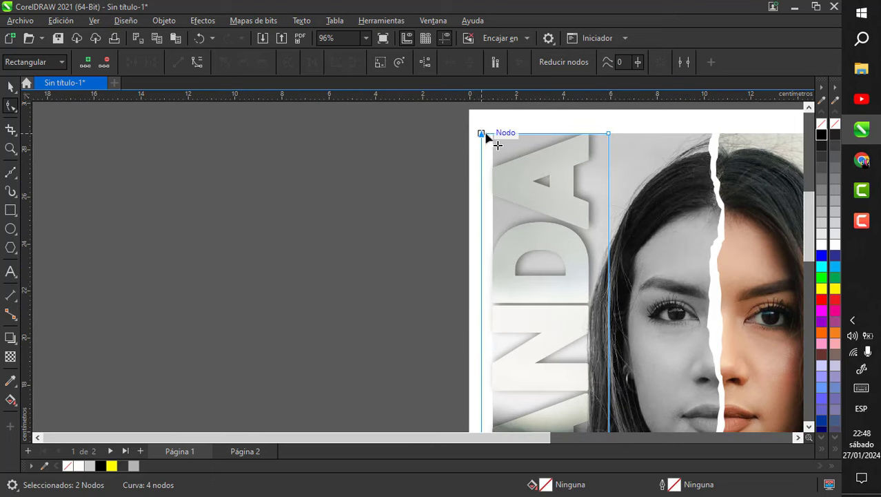
{"action": "left_click_drag", "start_coordinate": [486, 136], "coordinate": [497, 134]}
{"action": "scroll", "coordinate": [503, 145], "scroll_direction": "down", "scroll_amount": 4}
{"action": "scroll", "coordinate": [483, 324], "scroll_direction": "up", "scroll_amount": 6}
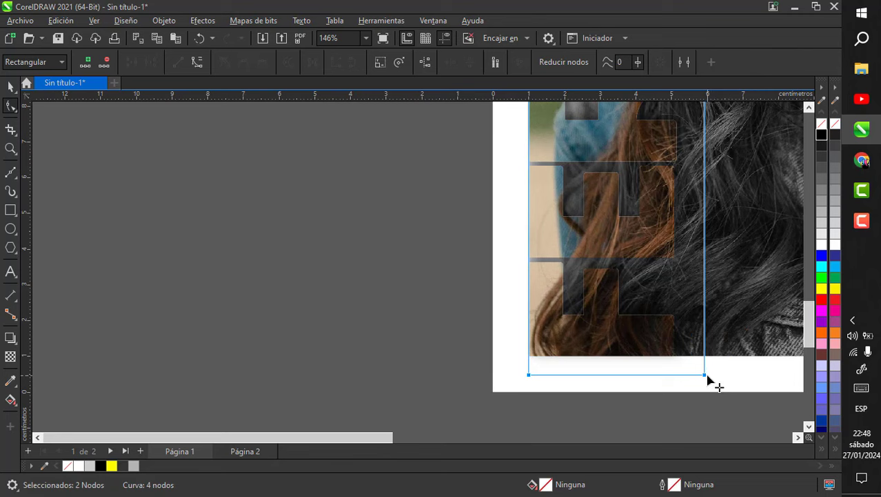
{"action": "left_click_drag", "start_coordinate": [709, 379], "coordinate": [708, 358]}
{"action": "scroll", "coordinate": [372, 373], "scroll_direction": "down", "scroll_amount": 2}
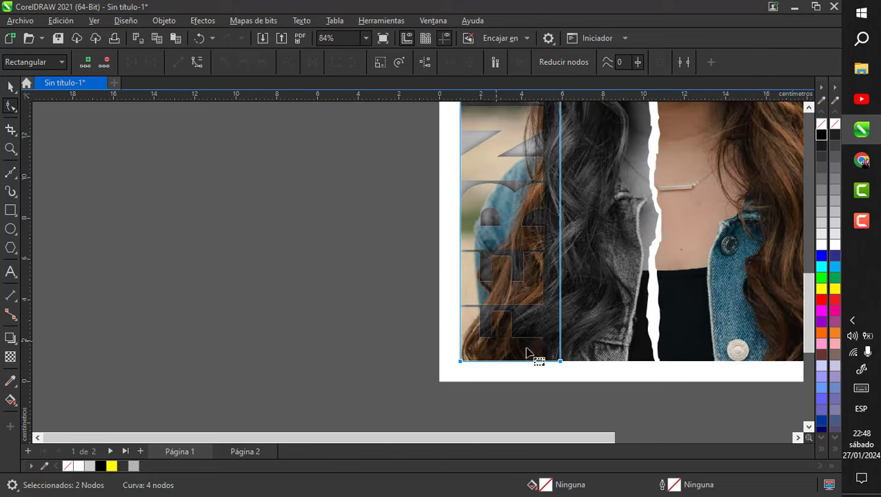
{"action": "scroll", "coordinate": [526, 355], "scroll_direction": "down", "scroll_amount": 3}
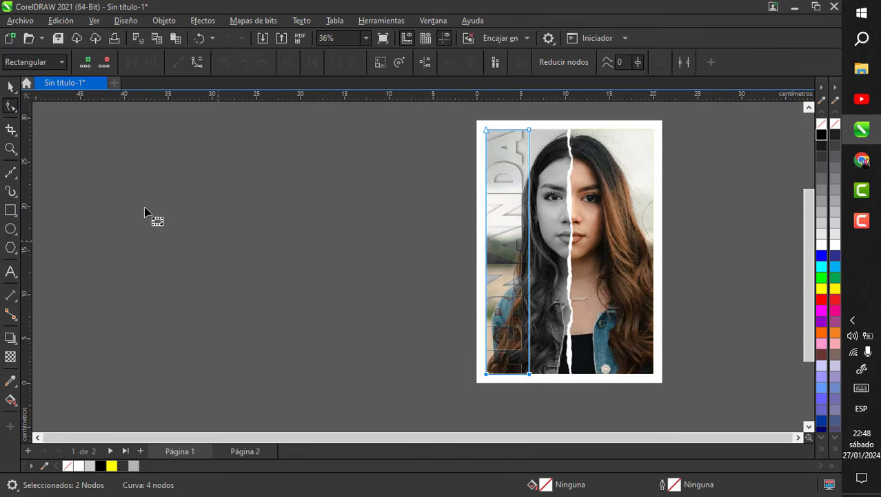
Leave node editing, deselect the shadow bitmap and check its cropped edges along the white page margins
{"action": "left_click", "coordinate": [10, 85]}
{"action": "left_click", "coordinate": [111, 152]}
{"action": "scroll", "coordinate": [459, 262], "scroll_direction": "up", "scroll_amount": 4}
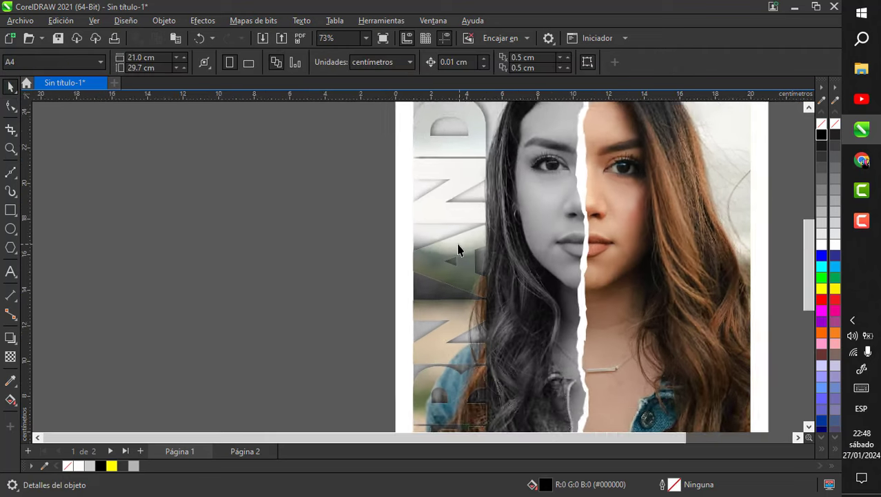
{"action": "scroll", "coordinate": [481, 303], "scroll_direction": "down", "scroll_amount": 3}
{"action": "scroll", "coordinate": [484, 151], "scroll_direction": "up", "scroll_amount": 3}
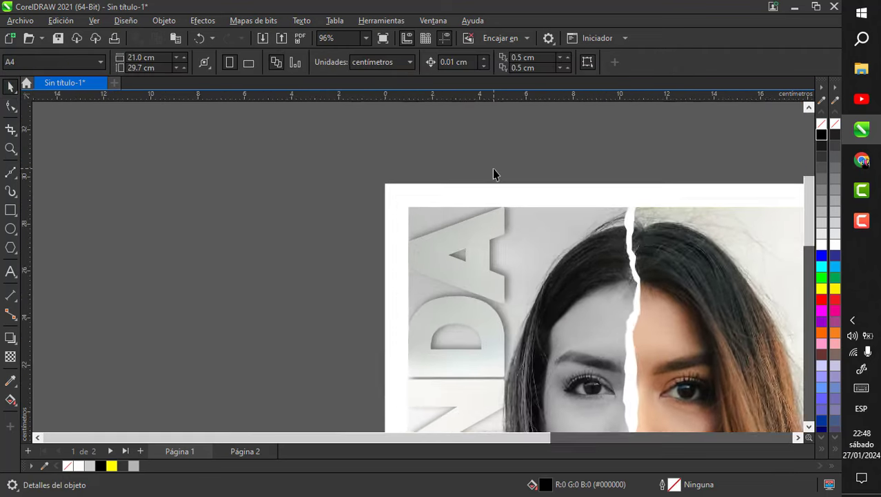
{"action": "scroll", "coordinate": [494, 170], "scroll_direction": "down", "scroll_amount": 3}
{"action": "scroll", "coordinate": [493, 174], "scroll_direction": "down", "scroll_amount": 1}
Select the white torn-paper strip between the two portrait halves and activate the Drop Shadow tool on it
{"action": "scroll", "coordinate": [538, 228], "scroll_direction": "up", "scroll_amount": 5}
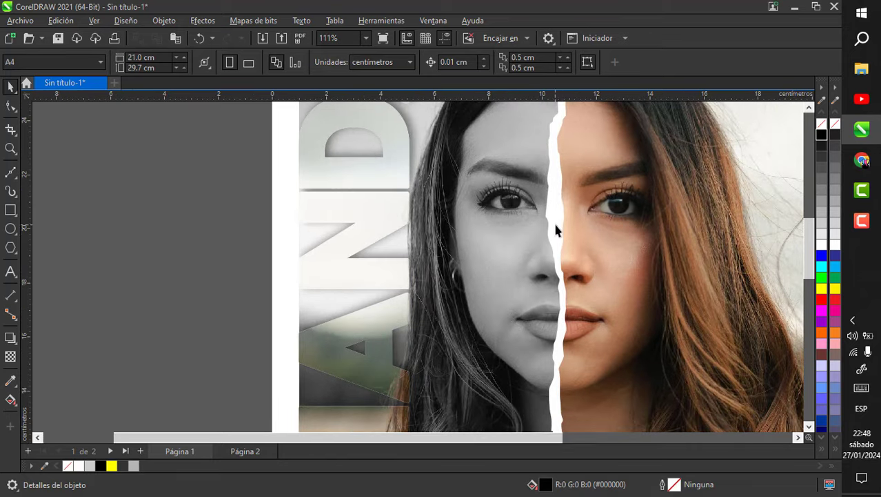
{"action": "left_click_drag", "start_coordinate": [558, 230], "coordinate": [538, 234]}
{"action": "scroll", "coordinate": [538, 235], "scroll_direction": "down", "scroll_amount": 3}
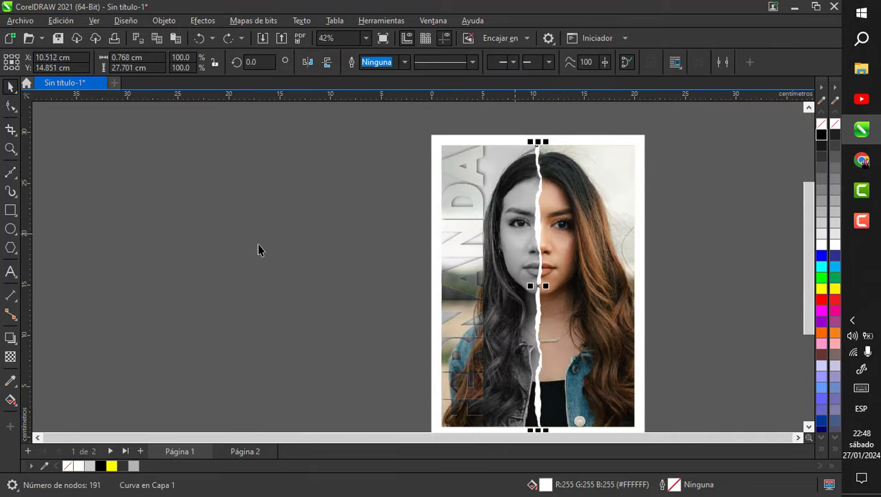
{"action": "scroll", "coordinate": [520, 289], "scroll_direction": "up", "scroll_amount": 2}
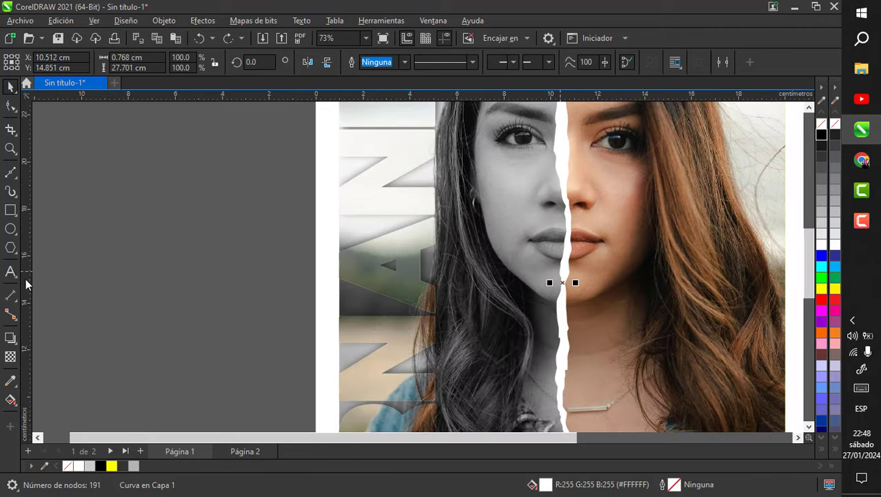
{"action": "left_click", "coordinate": [9, 339]}
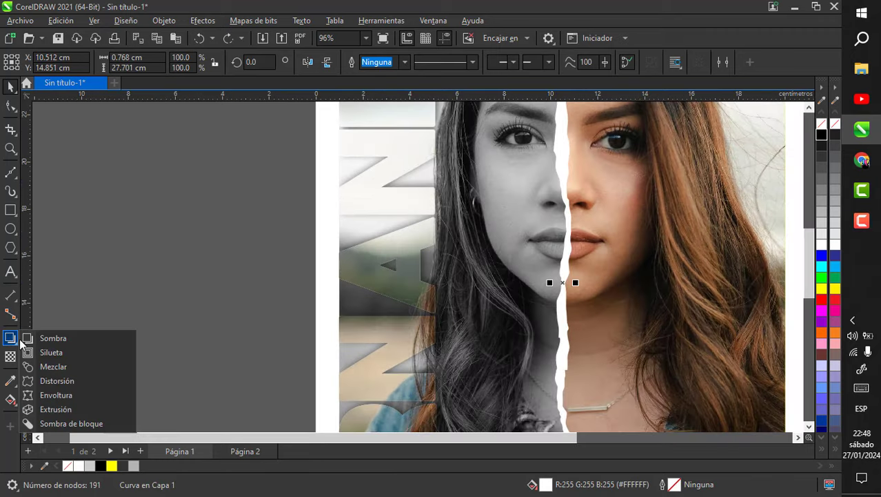
{"action": "left_click", "coordinate": [55, 338]}
{"action": "scroll", "coordinate": [597, 234], "scroll_direction": "up", "scroll_amount": 4}
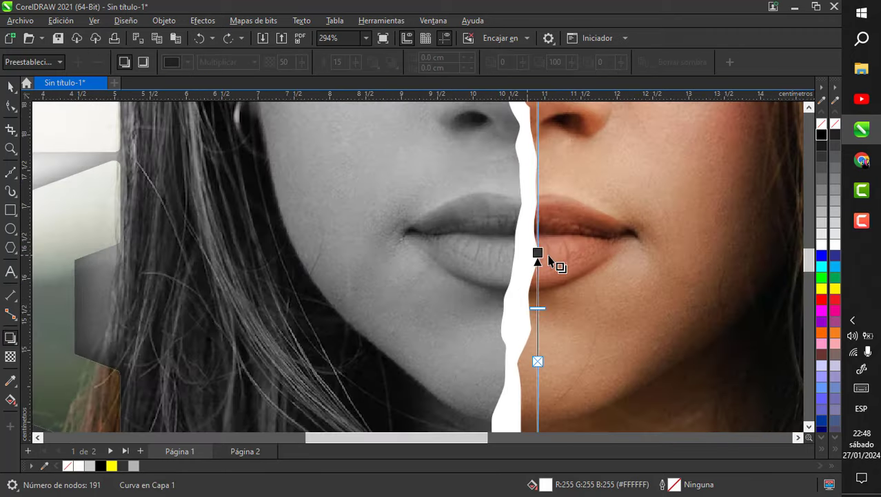
{"action": "left_click_drag", "start_coordinate": [549, 256], "coordinate": [626, 274]}
{"action": "scroll", "coordinate": [557, 301], "scroll_direction": "down", "scroll_amount": 2}
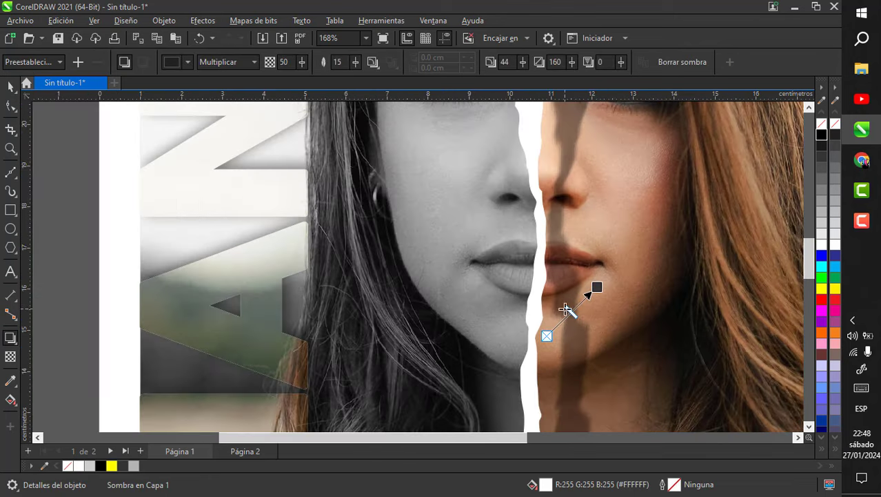
{"action": "key", "text": "ctrl+z"}
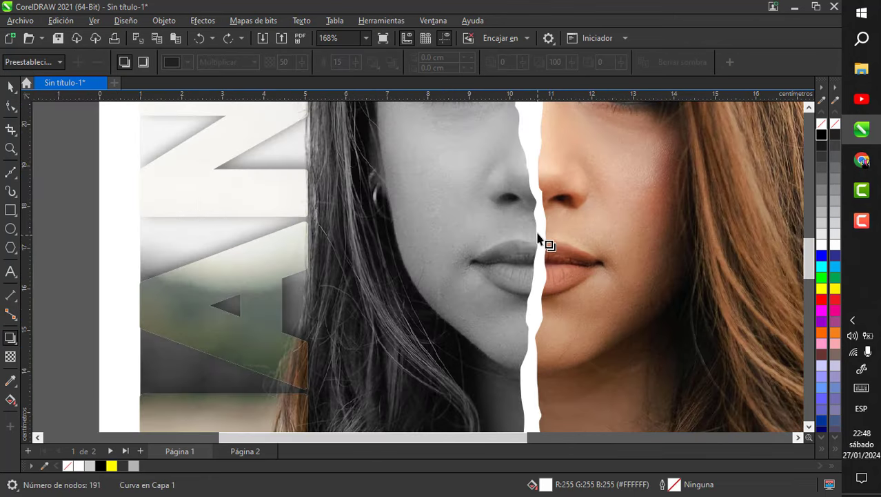
Cast a multiply drop shadow from the middle of the torn-paper strip onto the color half of the face
{"action": "left_click_drag", "start_coordinate": [540, 224], "coordinate": [611, 235]}
{"action": "scroll", "coordinate": [573, 248], "scroll_direction": "down", "scroll_amount": 6}
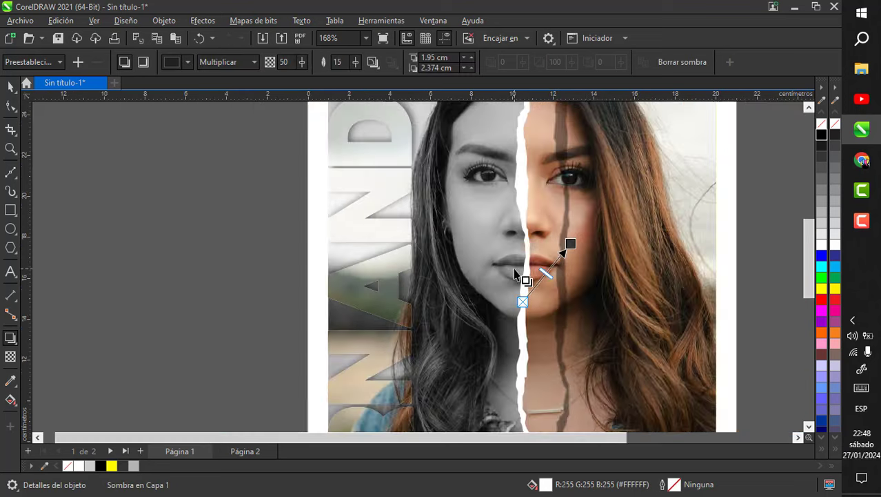
{"action": "scroll", "coordinate": [522, 275], "scroll_direction": "up", "scroll_amount": 4}
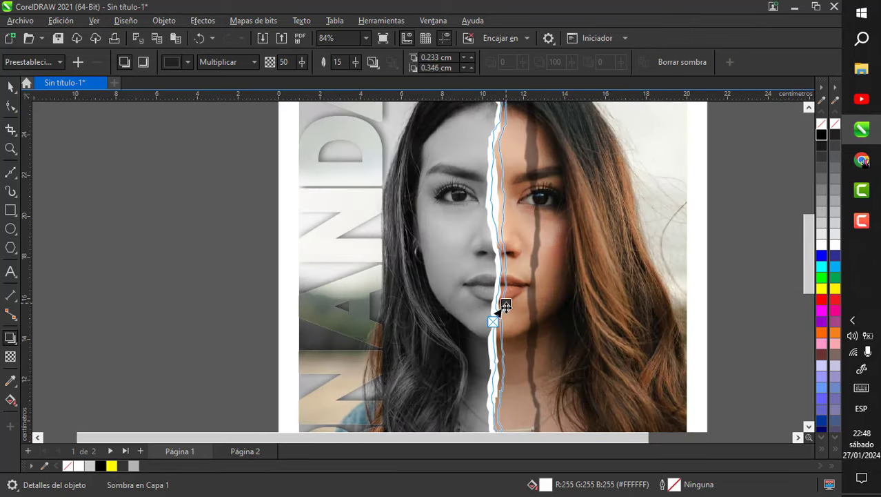
{"action": "scroll", "coordinate": [506, 311], "scroll_direction": "up", "scroll_amount": 7}
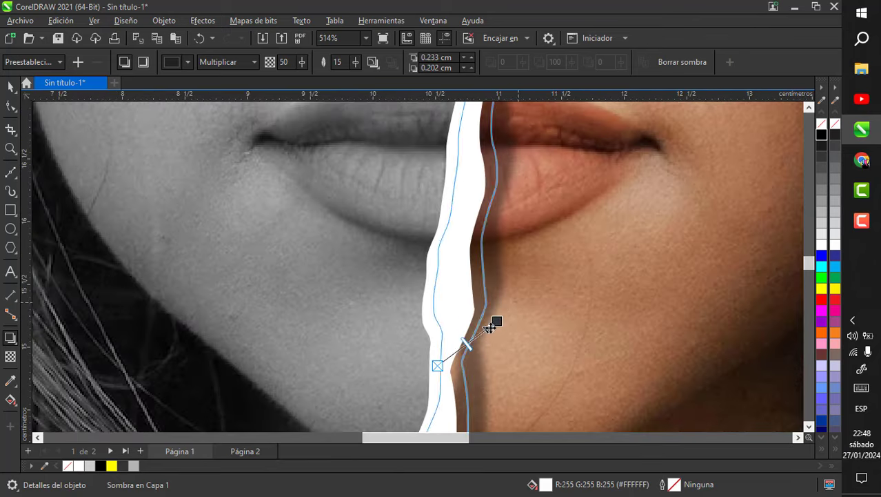
Pull the strip's shadow in close to its torn edge, with an offset of about 0.08 cm horizontally and 0.01 cm vertically
{"action": "left_click_drag", "start_coordinate": [490, 327], "coordinate": [487, 362]}
{"action": "scroll", "coordinate": [497, 345], "scroll_direction": "down", "scroll_amount": 4}
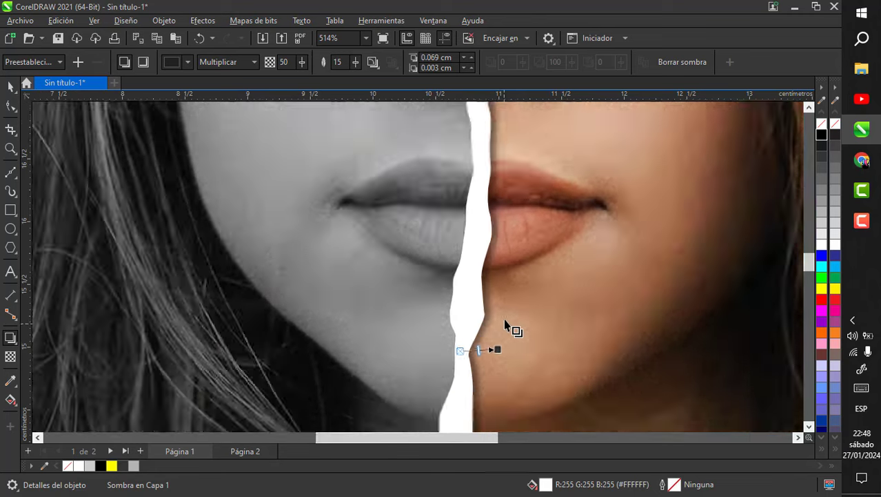
{"action": "scroll", "coordinate": [507, 316], "scroll_direction": "down", "scroll_amount": 4}
{"action": "scroll", "coordinate": [509, 324], "scroll_direction": "up", "scroll_amount": 6}
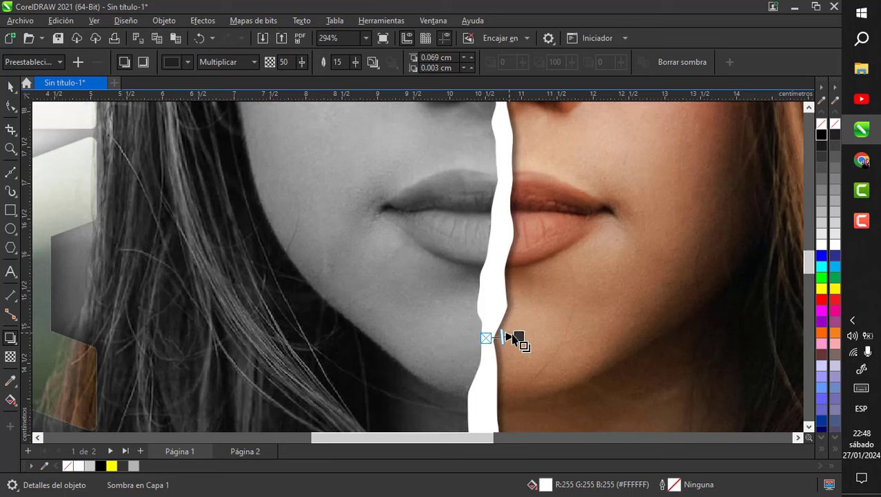
{"action": "mouse_move", "coordinate": [512, 336]}
{"action": "left_mouse_down"}
{"action": "mouse_move", "coordinate": [527, 338]}
{"action": "mouse_move", "coordinate": [517, 335]}
{"action": "left_mouse_up"}
{"action": "scroll", "coordinate": [519, 331], "scroll_direction": "down", "scroll_amount": 6}
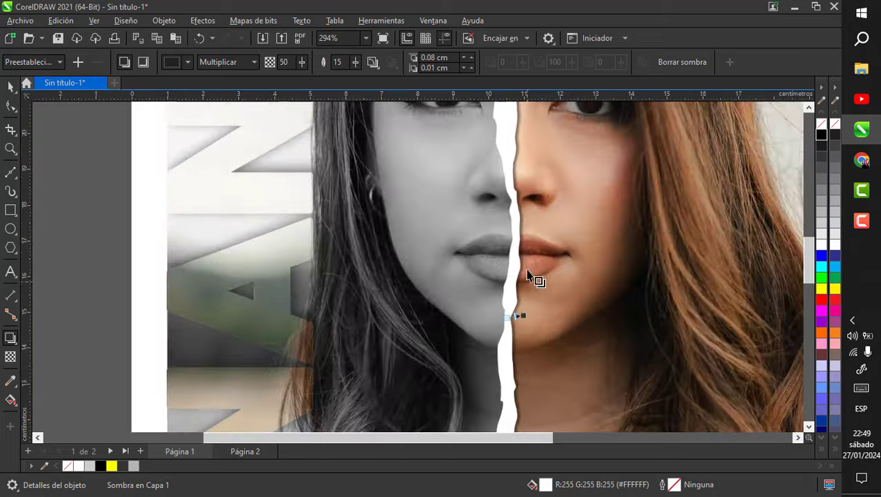
Break the drop shadow apart from the torn-paper strip and deselect both objects
{"action": "scroll", "coordinate": [518, 285], "scroll_direction": "up", "scroll_amount": 6}
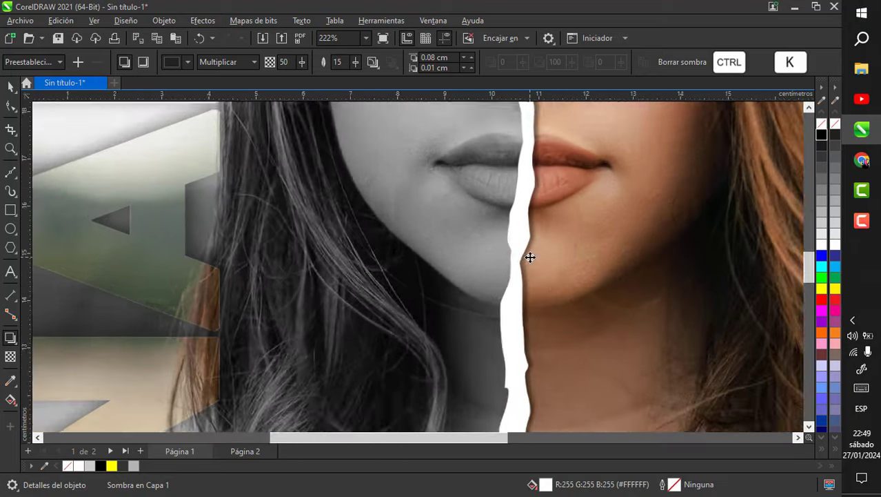
{"action": "key", "text": "ctrl+k"}
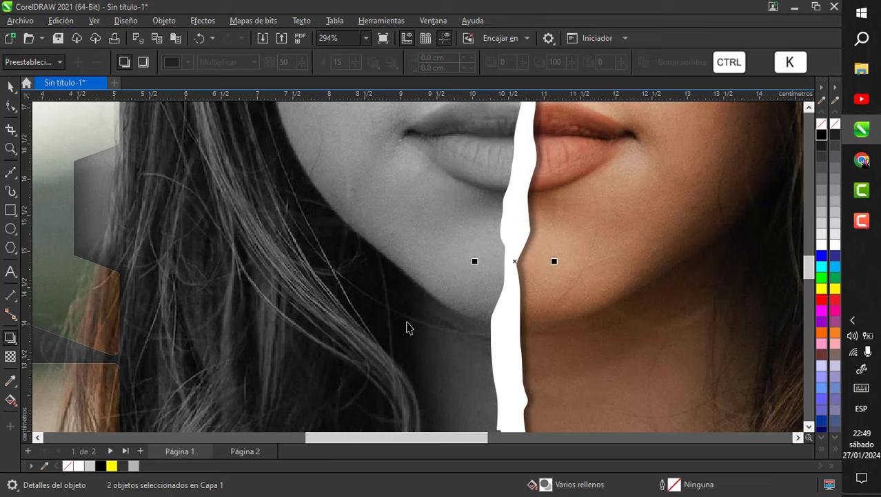
{"action": "scroll", "coordinate": [515, 332], "scroll_direction": "down", "scroll_amount": 5}
{"action": "left_click", "coordinate": [614, 233]}
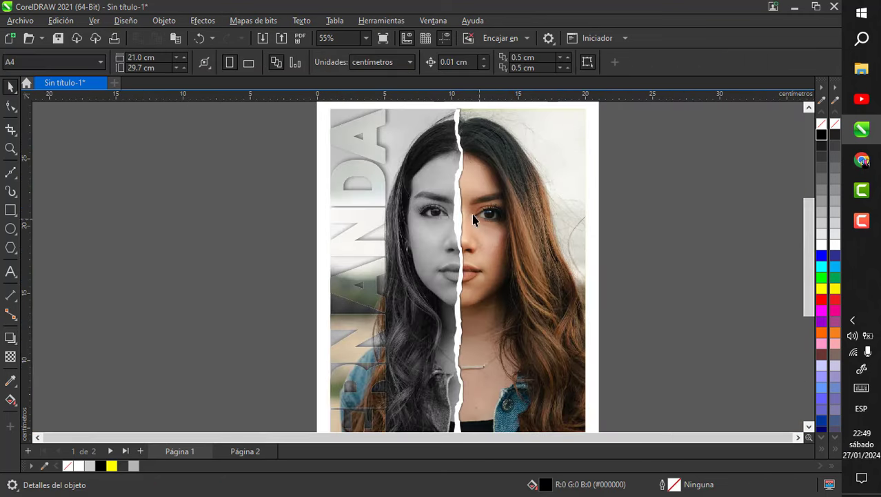
Select the separated strip shadow and convert it to a 300 ppi RGB (24-bit) bitmap with anti-aliasing and a transparent background
{"action": "scroll", "coordinate": [461, 195], "scroll_direction": "up", "scroll_amount": 2}
{"action": "left_click_drag", "start_coordinate": [485, 176], "coordinate": [524, 175]}
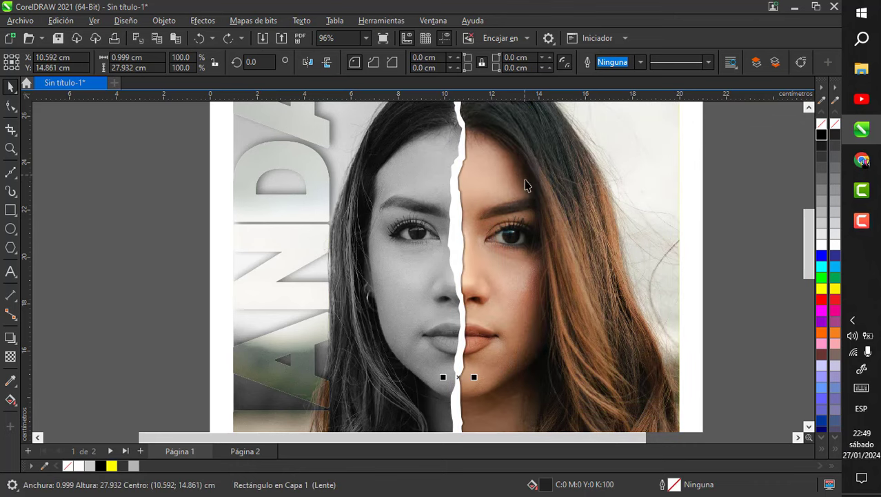
{"action": "scroll", "coordinate": [526, 183], "scroll_direction": "down", "scroll_amount": 3}
{"action": "scroll", "coordinate": [468, 168], "scroll_direction": "up", "scroll_amount": 5}
{"action": "scroll", "coordinate": [509, 209], "scroll_direction": "up", "scroll_amount": 1}
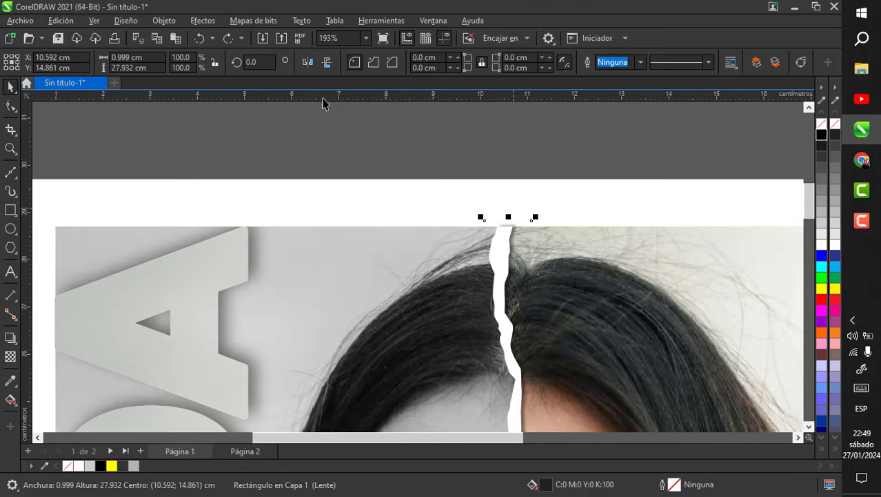
{"action": "left_click", "coordinate": [245, 21]}
{"action": "left_click", "coordinate": [258, 35]}
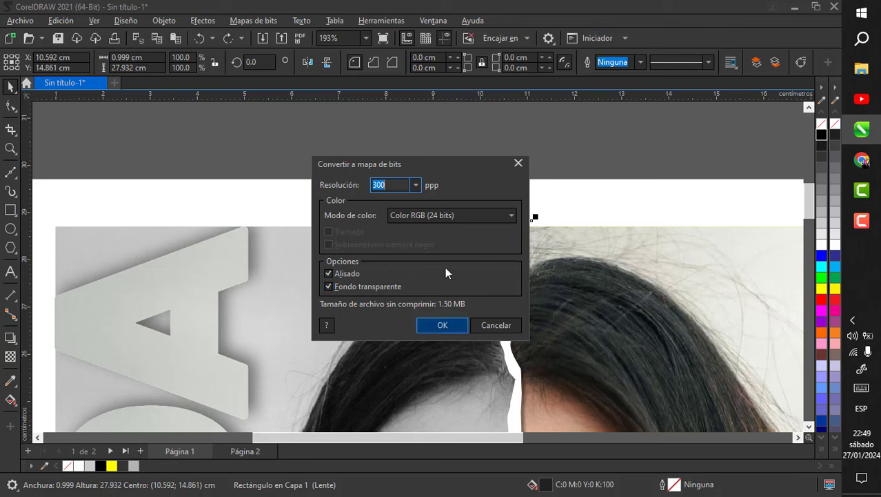
{"action": "left_click", "coordinate": [432, 325]}
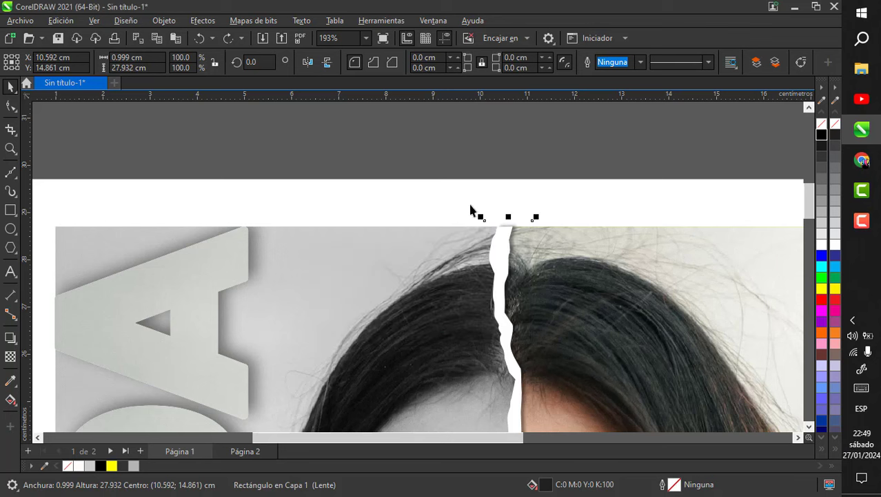
Crop the top edge of the strip's shadow bitmap with the Shape tool, flush with the portrait's top edge
{"action": "left_click", "coordinate": [14, 111]}
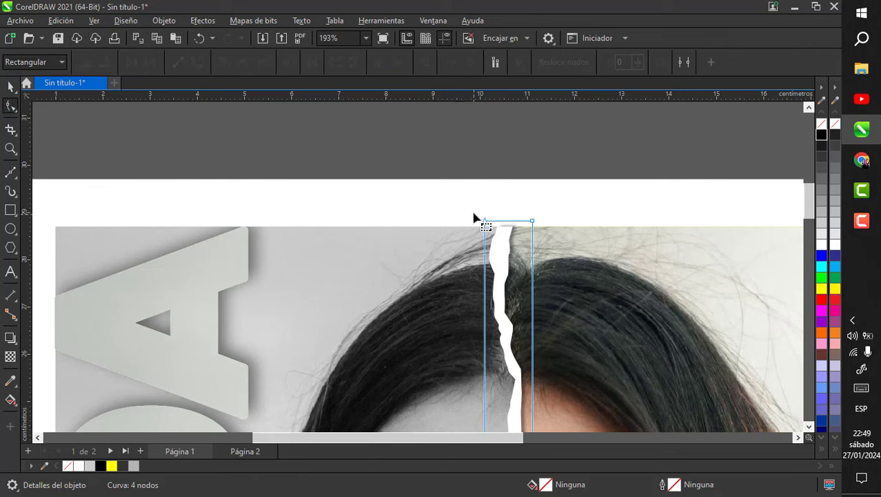
{"action": "left_click_drag", "start_coordinate": [473, 217], "coordinate": [556, 238]}
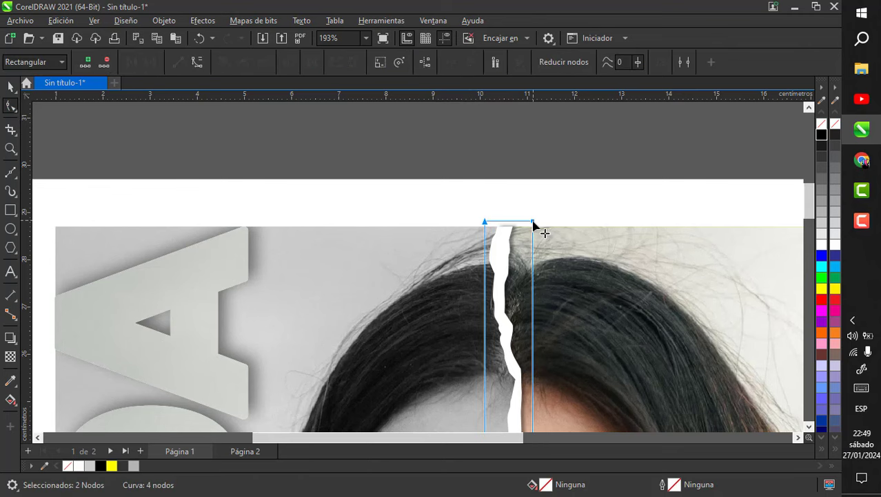
{"action": "scroll", "coordinate": [511, 228], "scroll_direction": "up", "scroll_amount": 2}
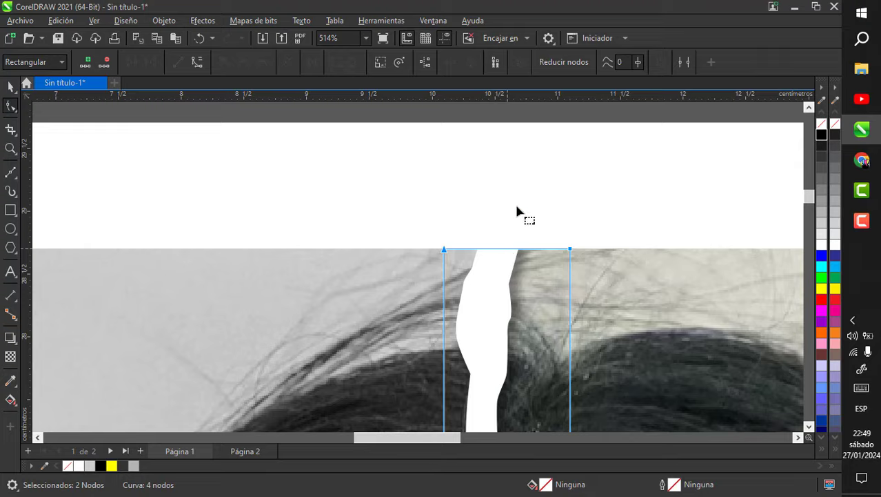
Crop the bottom edge of the strip's shadow bitmap flush with the portrait's bottom edge and leave node editing
{"action": "scroll", "coordinate": [521, 191], "scroll_direction": "down", "scroll_amount": 6}
{"action": "scroll", "coordinate": [528, 305], "scroll_direction": "up", "scroll_amount": 1}
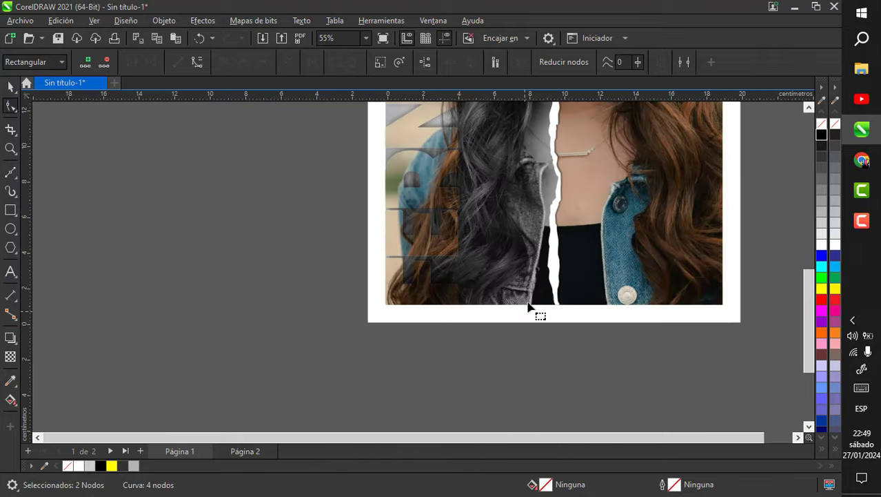
{"action": "scroll", "coordinate": [528, 305], "scroll_direction": "up", "scroll_amount": 5}
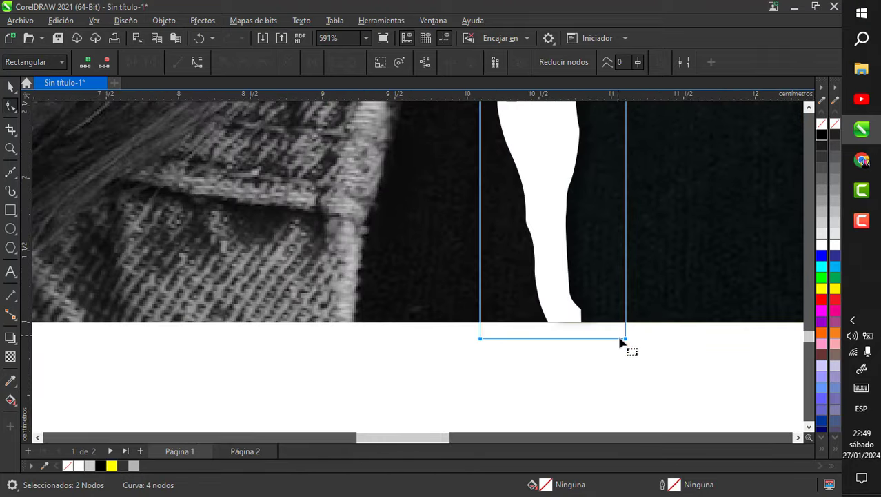
{"action": "left_click_drag", "start_coordinate": [626, 338], "coordinate": [623, 324]}
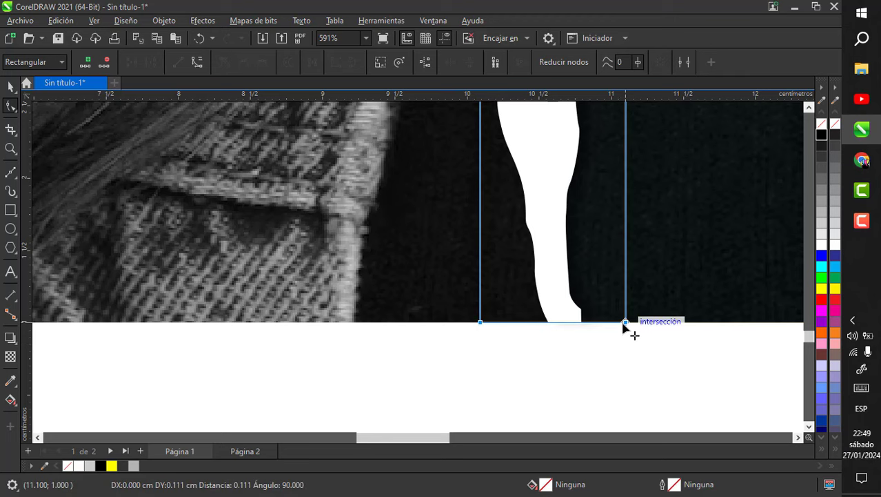
{"action": "scroll", "coordinate": [400, 360], "scroll_direction": "down", "scroll_amount": 2}
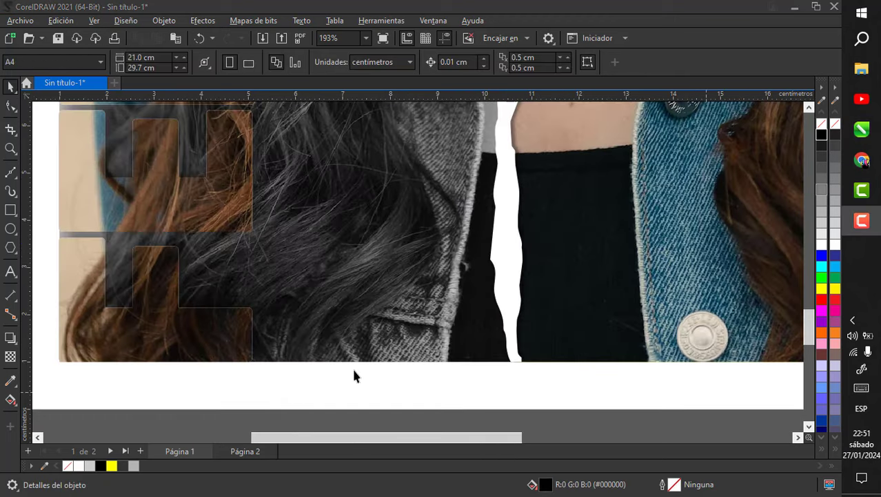
Examine the finished composition, checking the torn strip, the vertical name and their shadows across the whole page
{"action": "scroll", "coordinate": [353, 375], "scroll_direction": "down", "scroll_amount": 6}
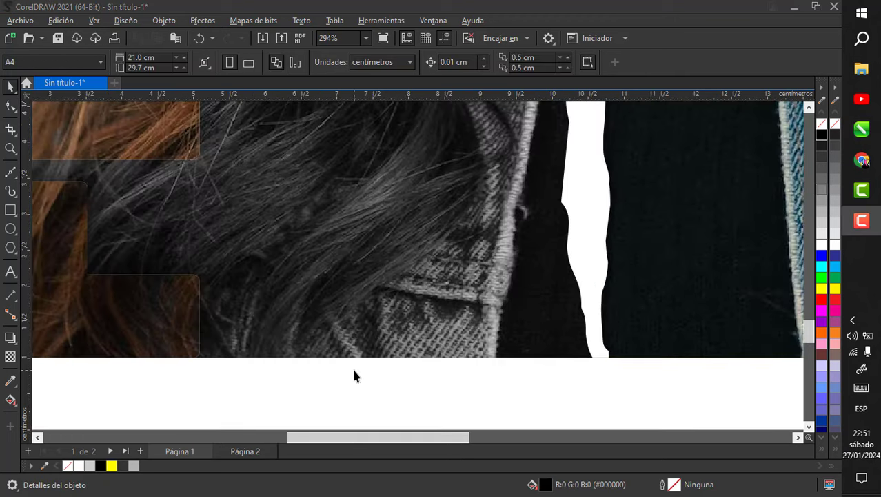
{"action": "scroll", "coordinate": [447, 330], "scroll_direction": "down", "scroll_amount": 1}
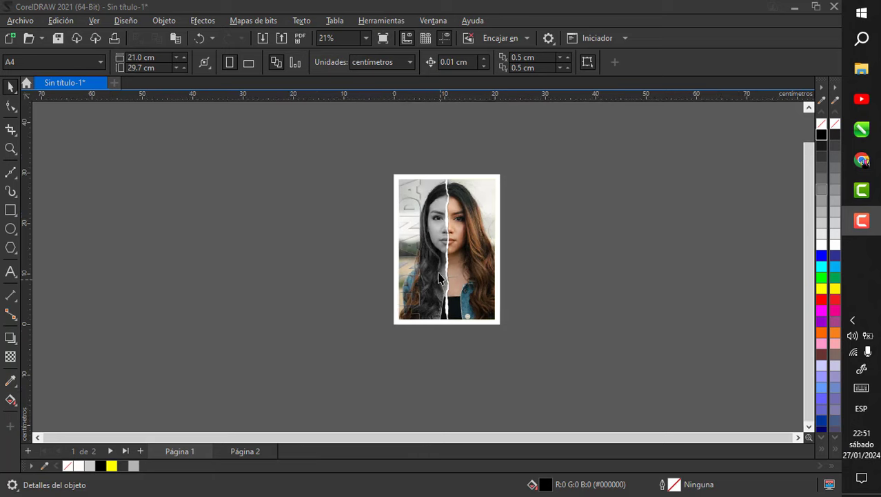
{"action": "scroll", "coordinate": [426, 232], "scroll_direction": "up", "scroll_amount": 3}
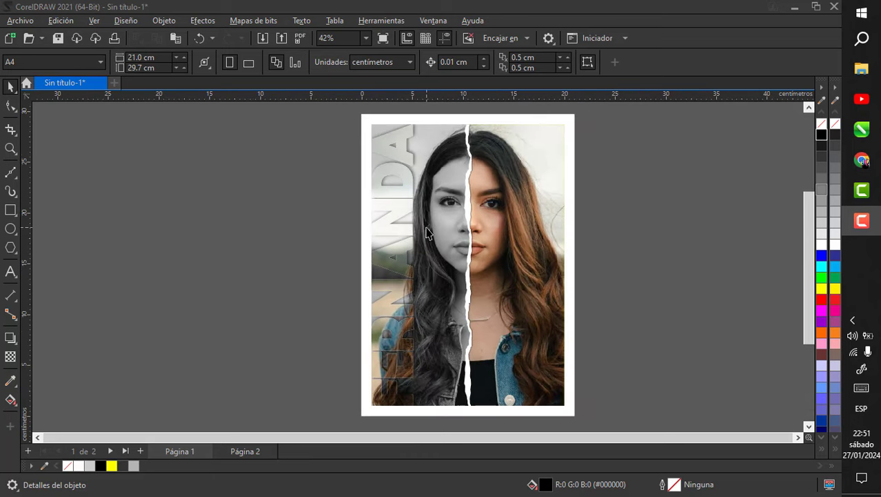
{"action": "scroll", "coordinate": [426, 232], "scroll_direction": "up", "scroll_amount": 1}
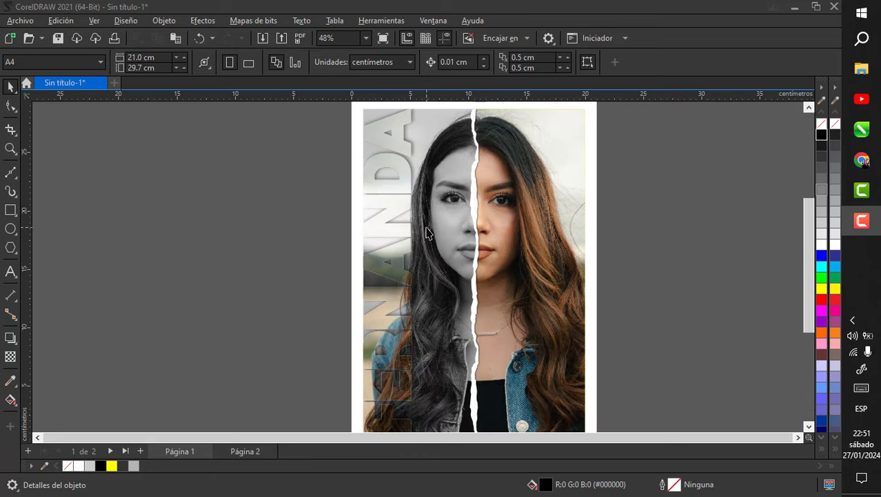
{"action": "scroll", "coordinate": [426, 232], "scroll_direction": "down", "scroll_amount": 1}
{"action": "scroll", "coordinate": [427, 231], "scroll_direction": "up", "scroll_amount": 1}
{"action": "scroll", "coordinate": [428, 231], "scroll_direction": "down", "scroll_amount": 1}
{"action": "scroll", "coordinate": [428, 231], "scroll_direction": "up", "scroll_amount": 1}
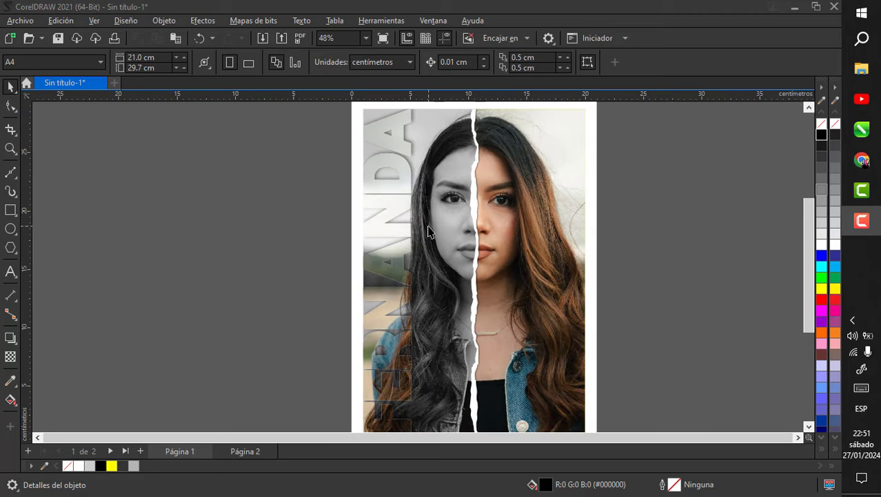